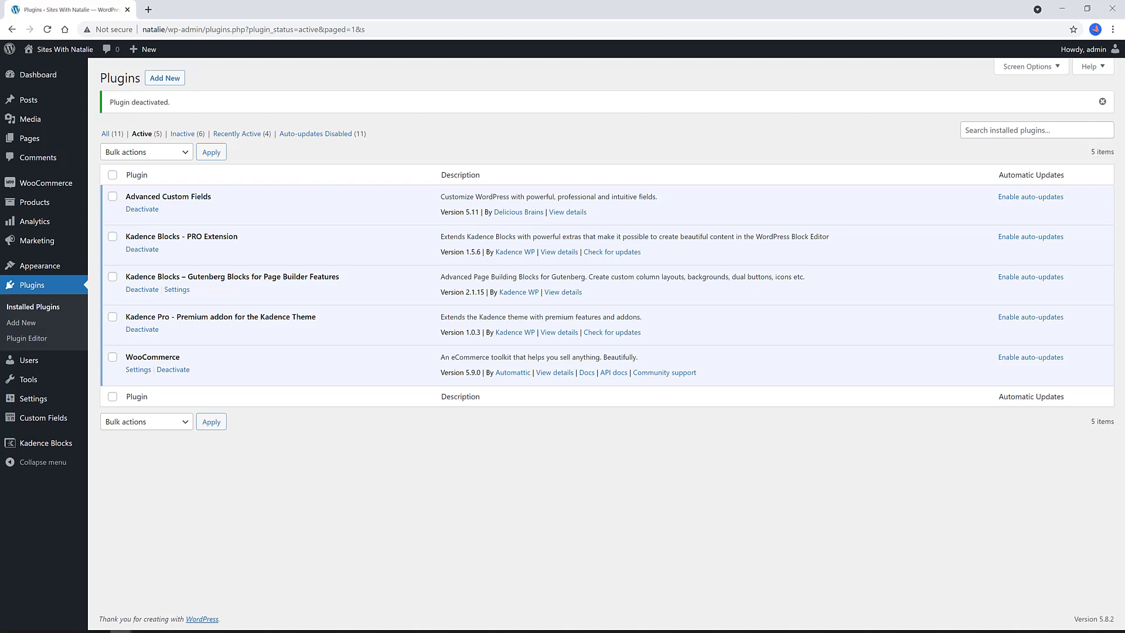
- Switch the Hooked Elements addon off and back on in the Kadence dashboard, then view All Products
{"action": "mouse_move", "coordinate": [39, 266]}
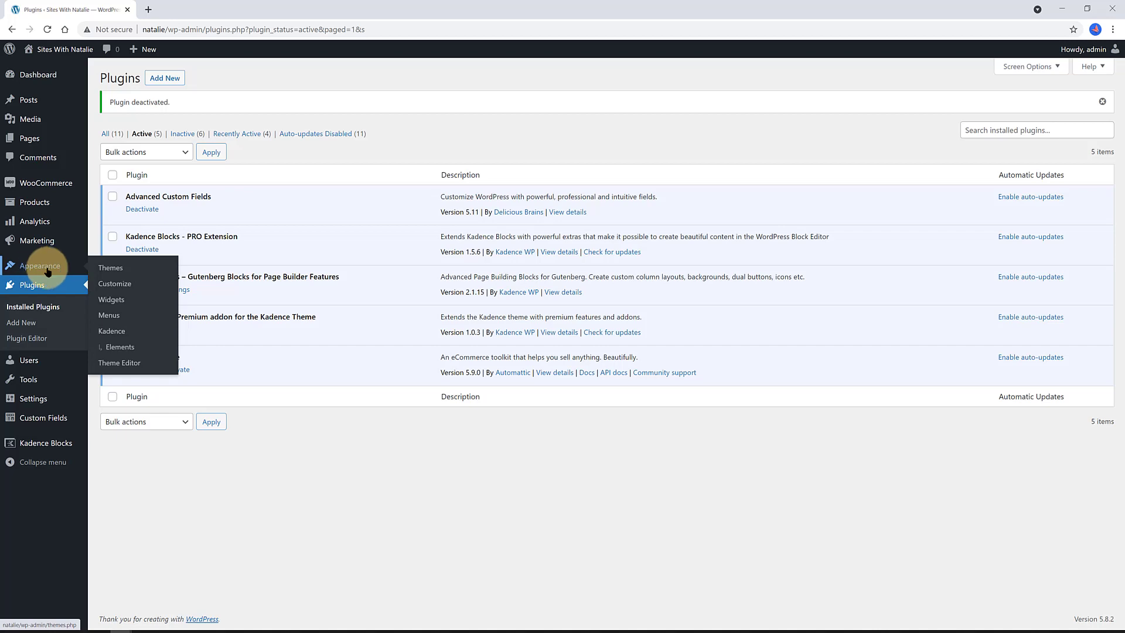
{"action": "left_click", "coordinate": [116, 348]}
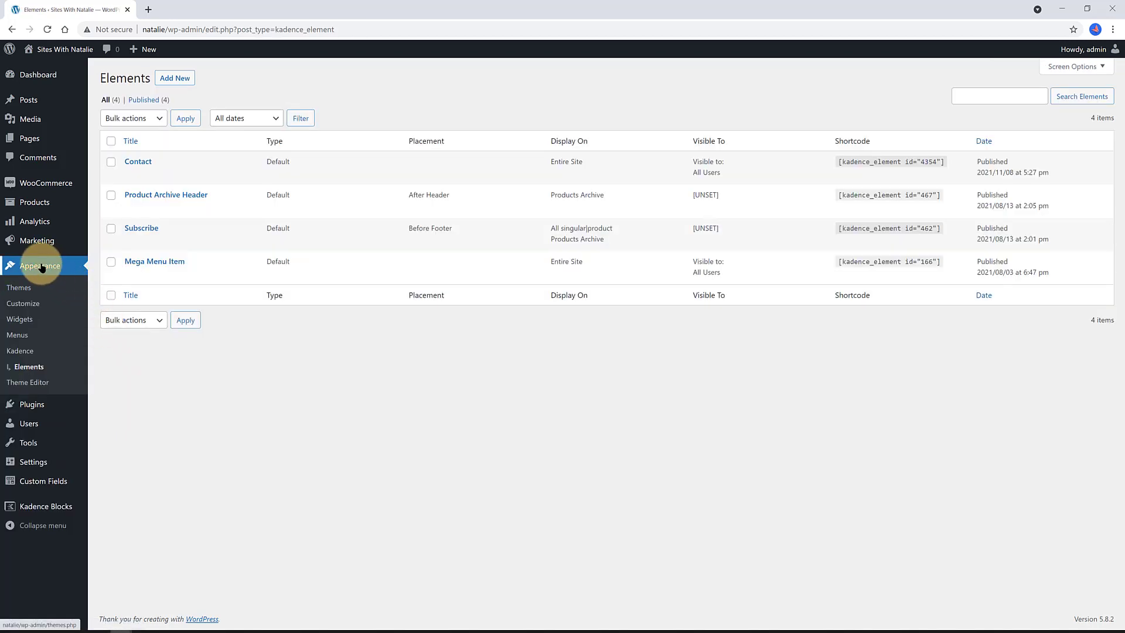
{"action": "left_click", "coordinate": [20, 351]}
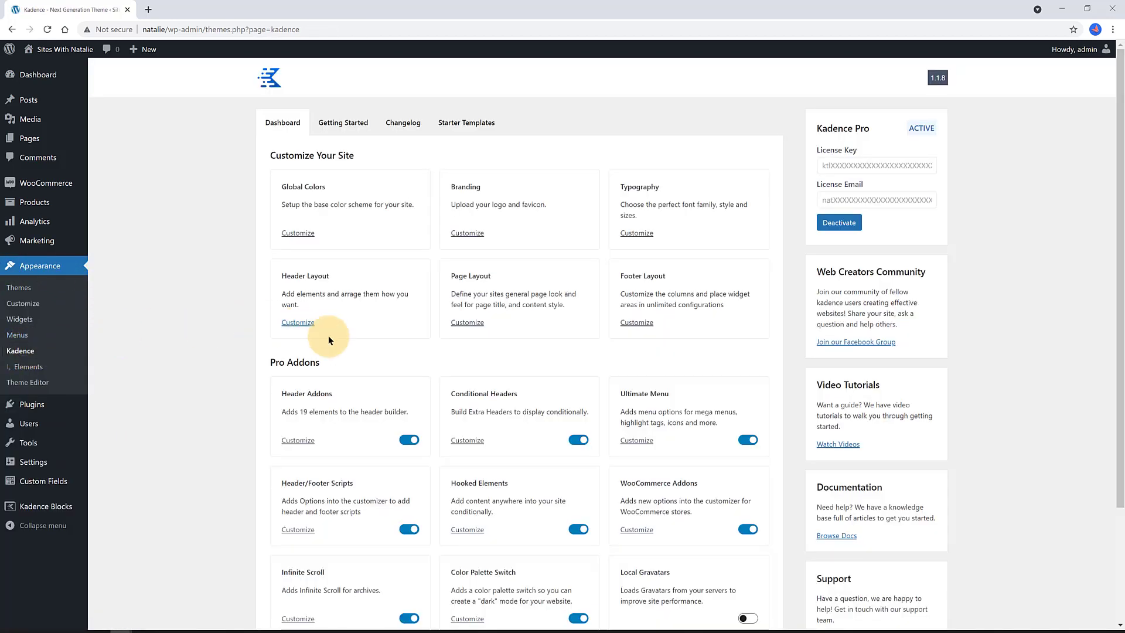
{"action": "scroll", "coordinate": [396, 343], "scroll_direction": "down", "scroll_amount": 2}
{"action": "scroll", "coordinate": [396, 338], "scroll_direction": "up", "scroll_amount": 1}
{"action": "scroll", "coordinate": [396, 338], "scroll_direction": "down", "scroll_amount": 1}
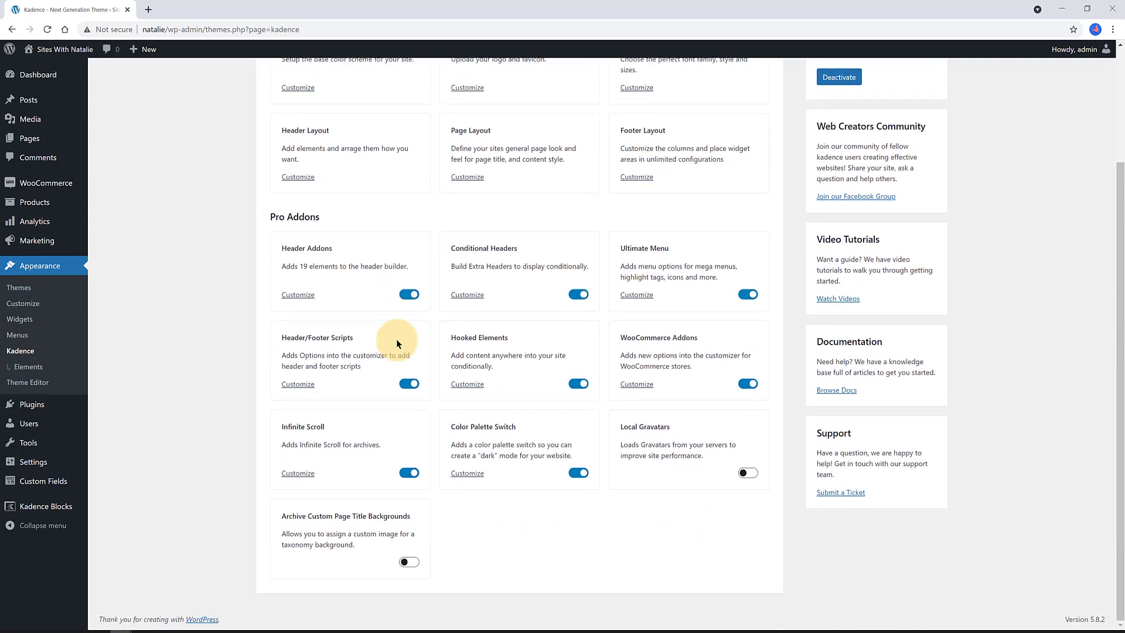
{"action": "left_click", "coordinate": [577, 384]}
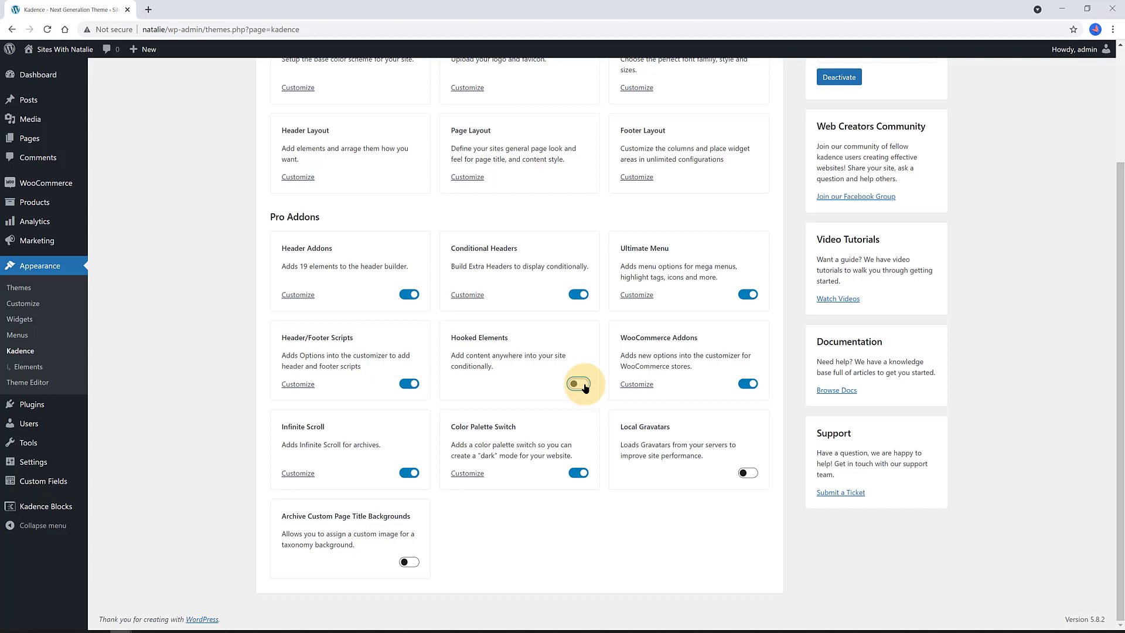
{"action": "left_click", "coordinate": [583, 386]}
{"action": "scroll", "coordinate": [992, 352], "scroll_direction": "up", "scroll_amount": 3}
{"action": "left_click", "coordinate": [123, 204]}
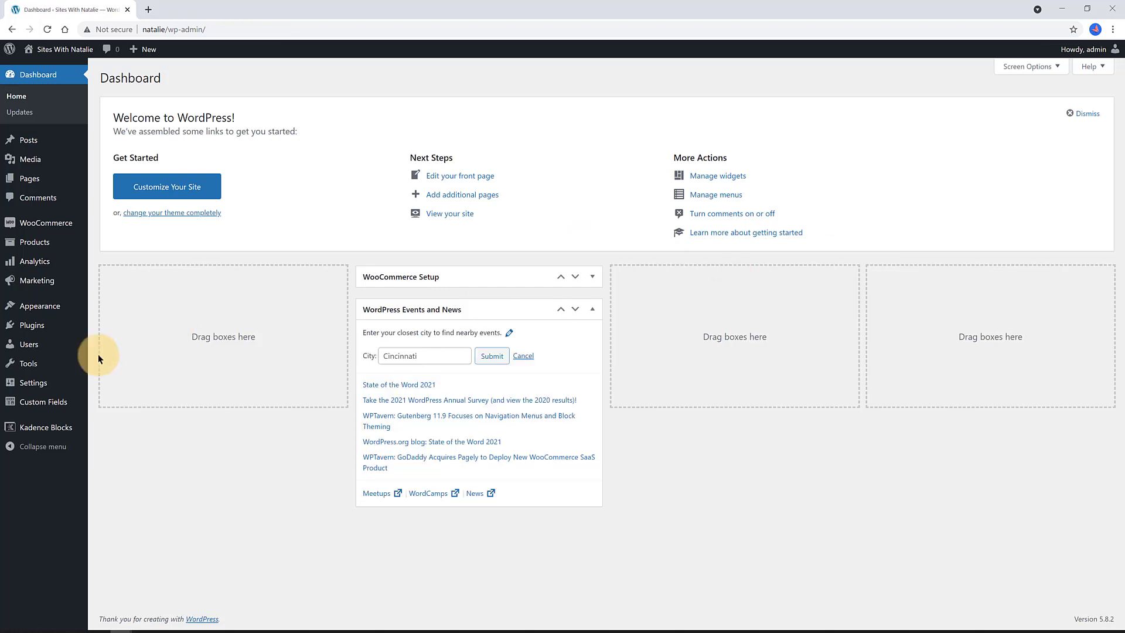
- Add a field group 'Product Data' with a first field labelled 'Product info', named product_info
{"action": "mouse_move", "coordinate": [45, 402]}
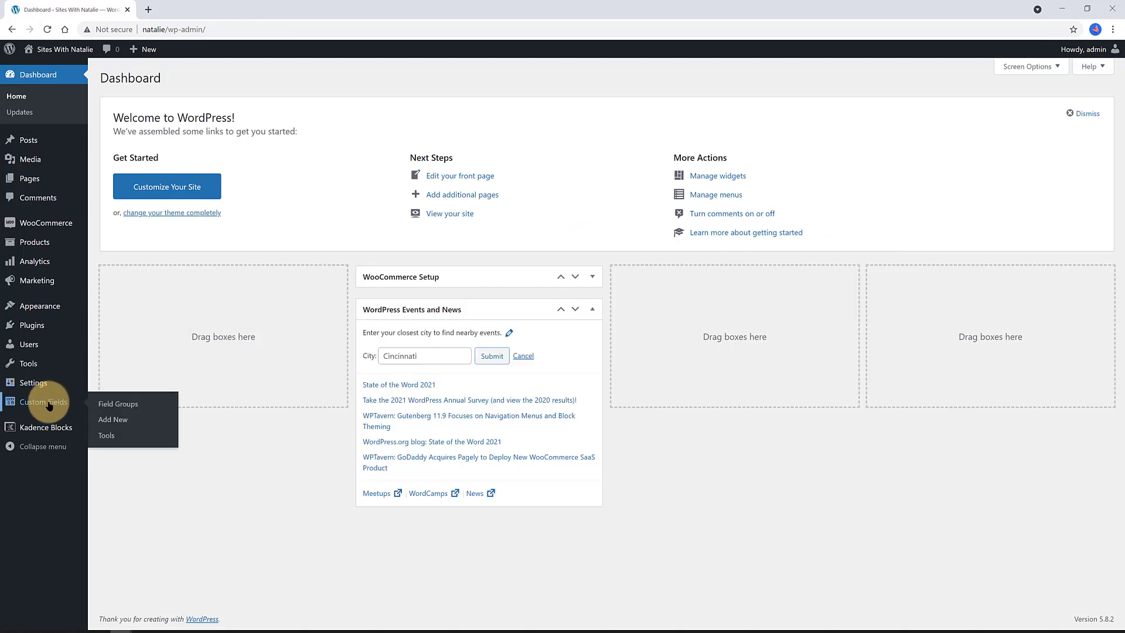
{"action": "left_click", "coordinate": [119, 420]}
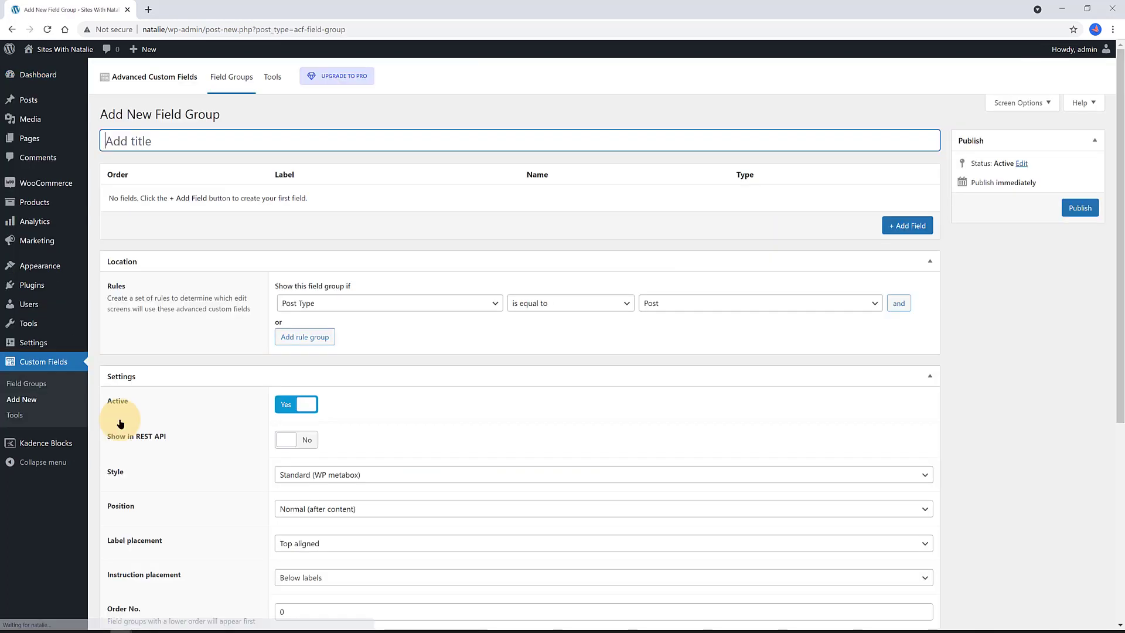
{"action": "type", "text": "Product Data"}
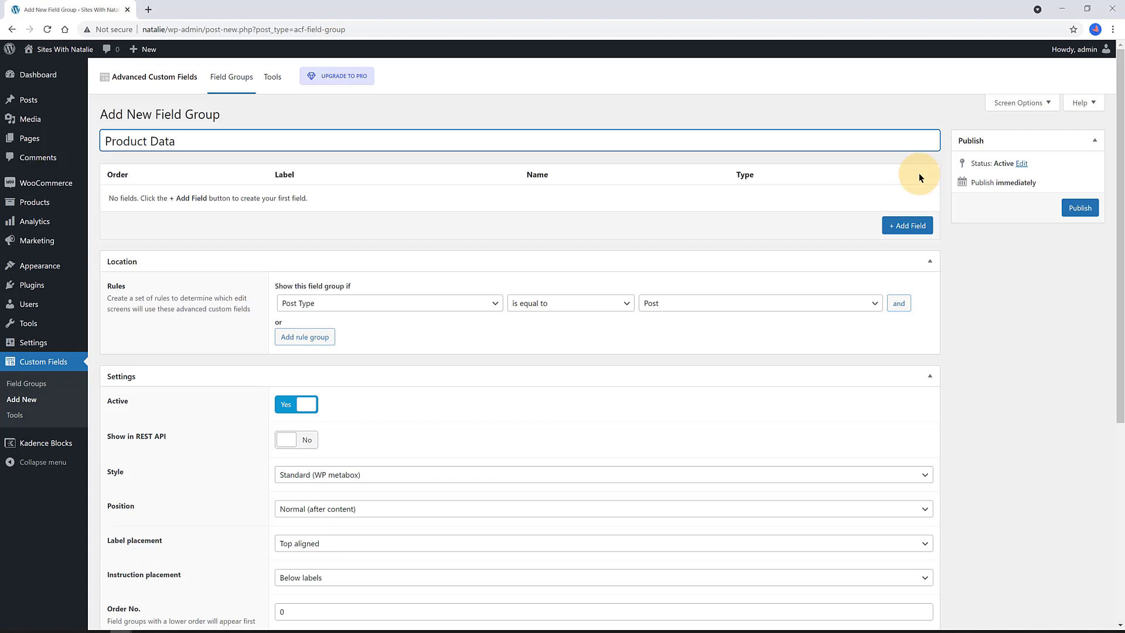
{"action": "left_click", "coordinate": [914, 228]}
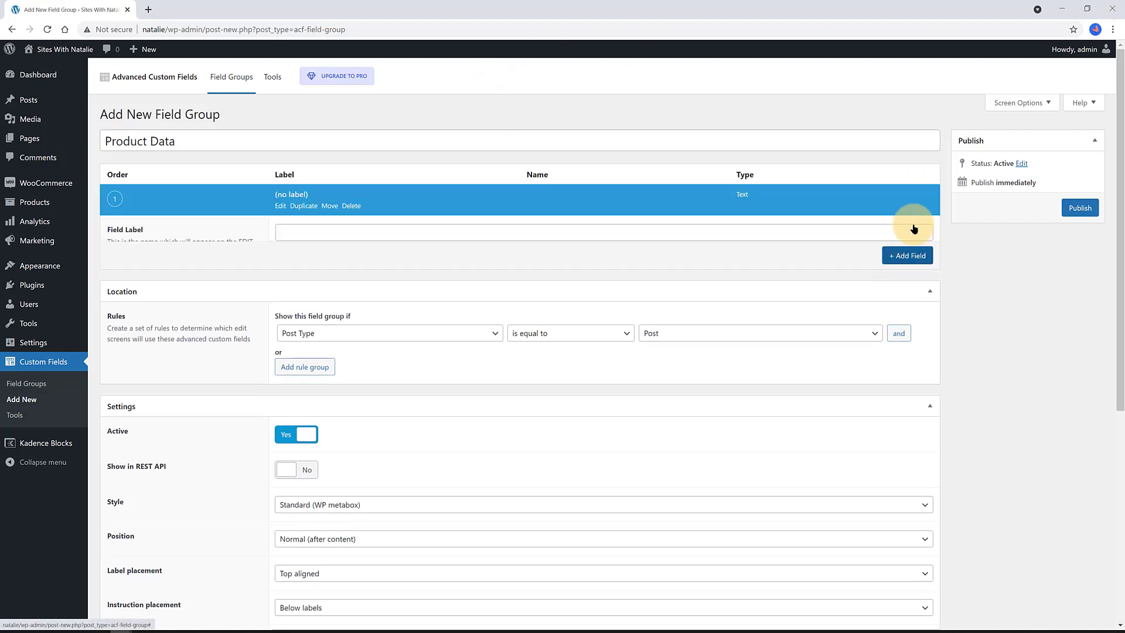
{"action": "type", "text": "Product"}
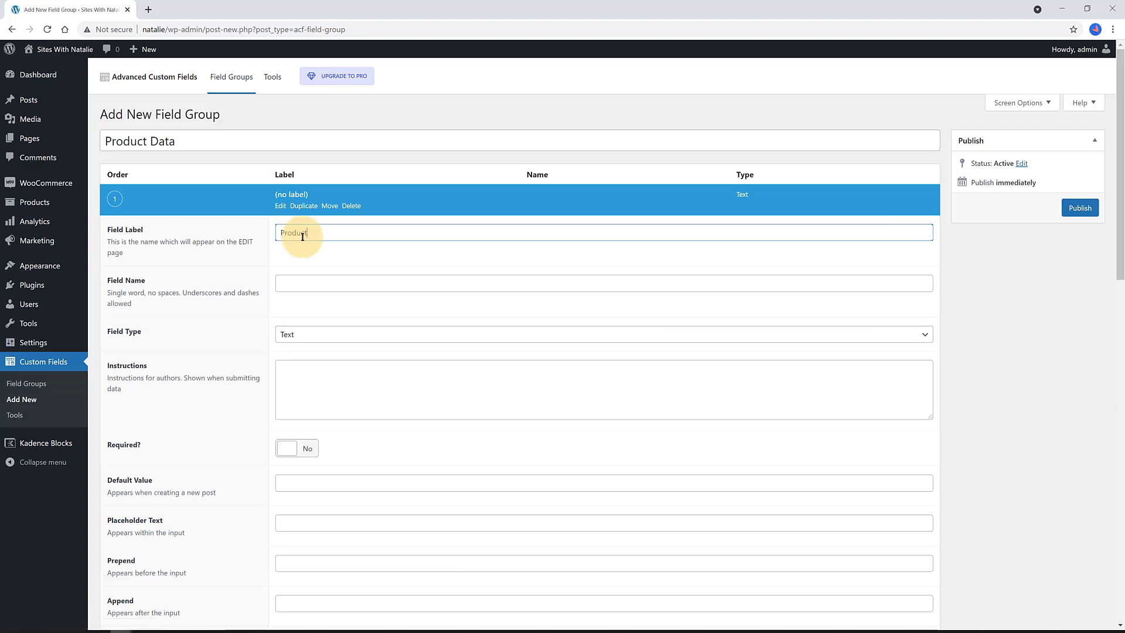
{"action": "type", "text": " info"}
{"action": "key", "text": "Tab"}
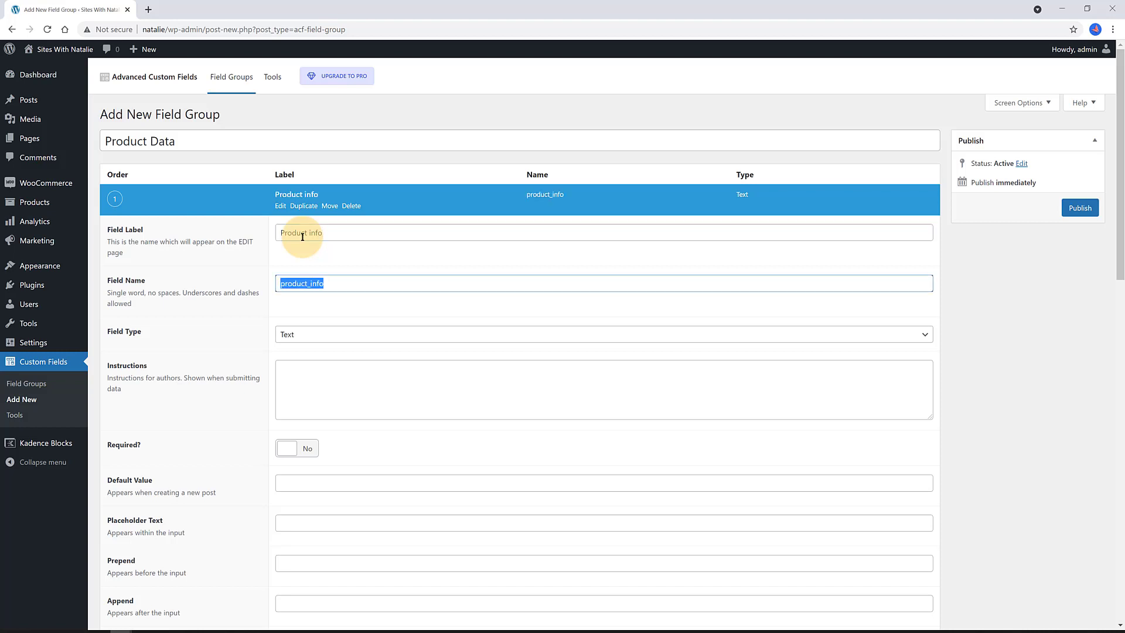
{"action": "left_click", "coordinate": [329, 319]}
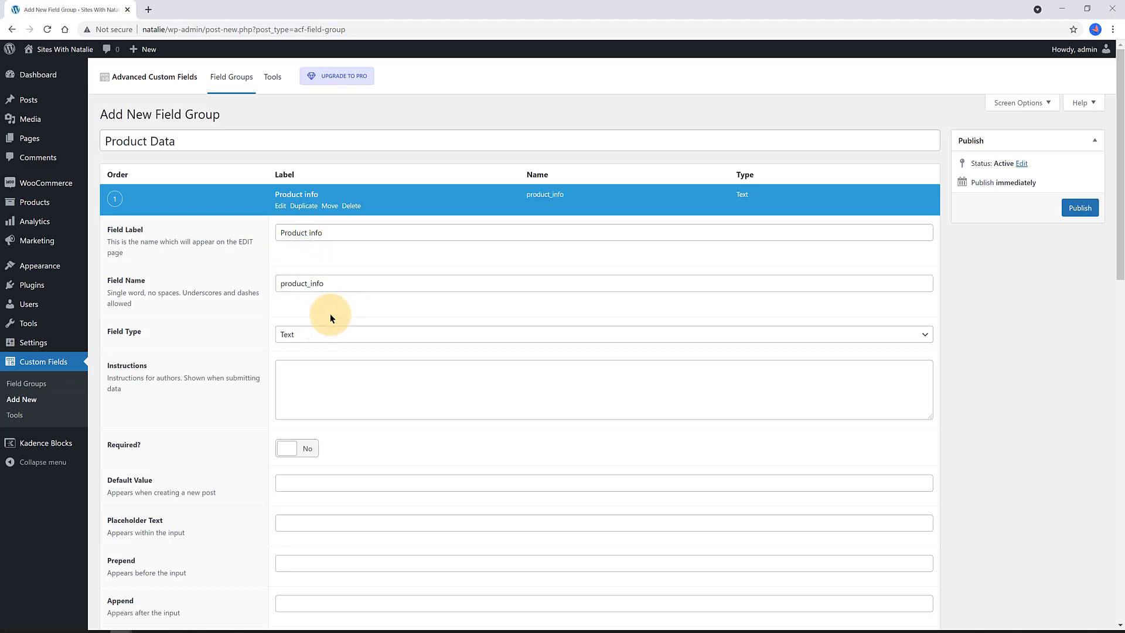
- Set the location rule to Post Taxonomy is equal to T-Shirts and collapse the Location panel
{"action": "scroll", "coordinate": [386, 491], "scroll_direction": "down", "scroll_amount": 6}
{"action": "left_click", "coordinate": [387, 488]}
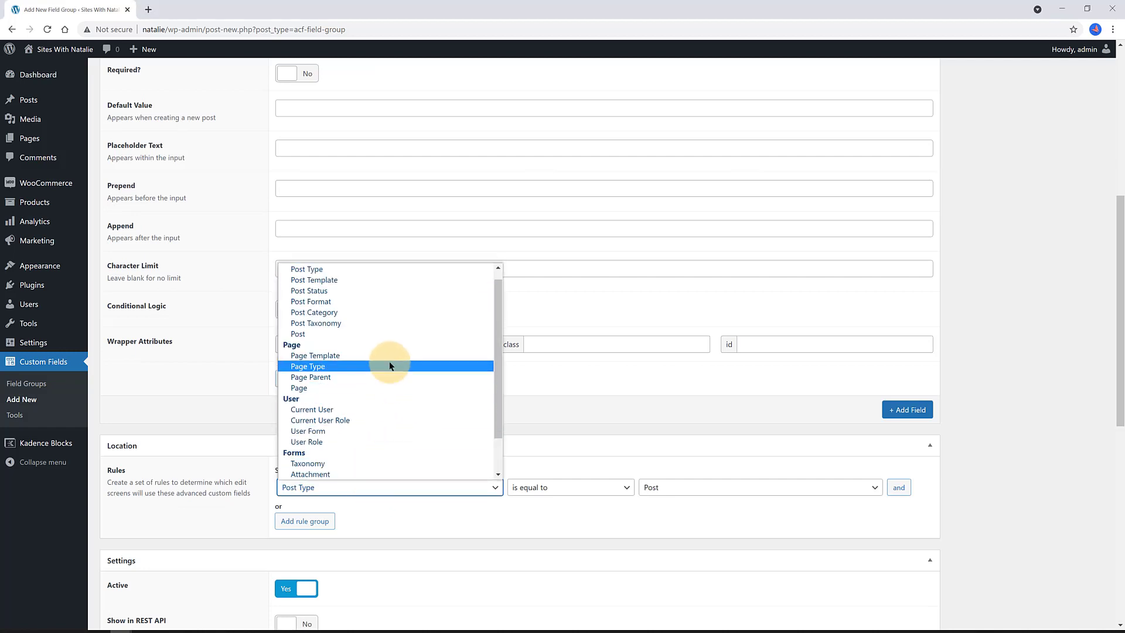
{"action": "left_click", "coordinate": [378, 325]}
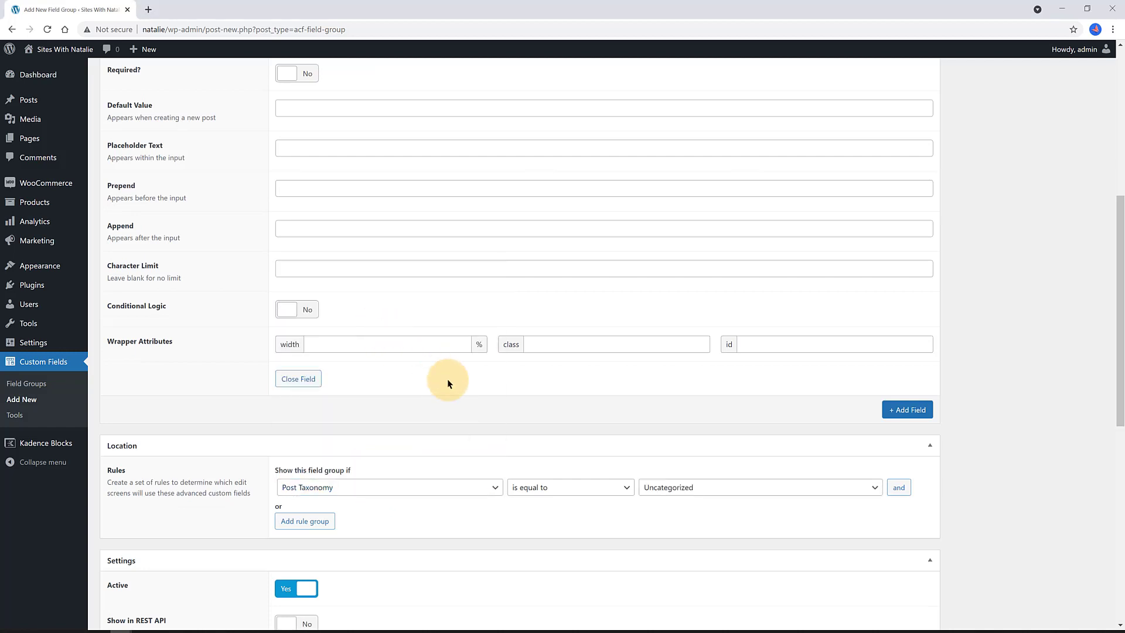
{"action": "left_click", "coordinate": [577, 487]}
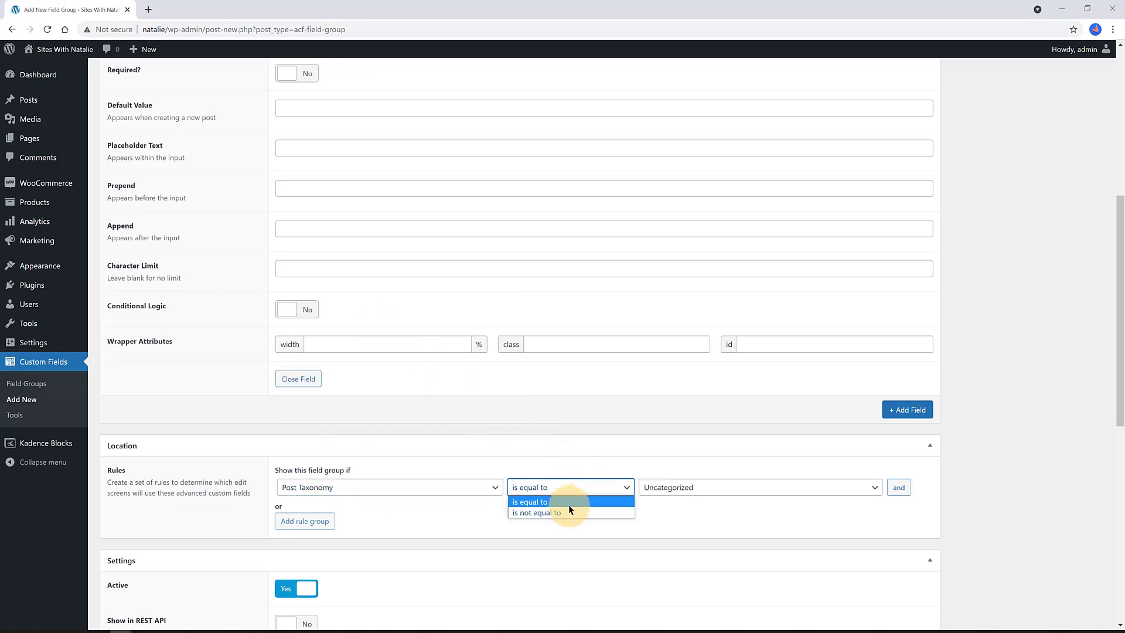
{"action": "left_click", "coordinate": [567, 502]}
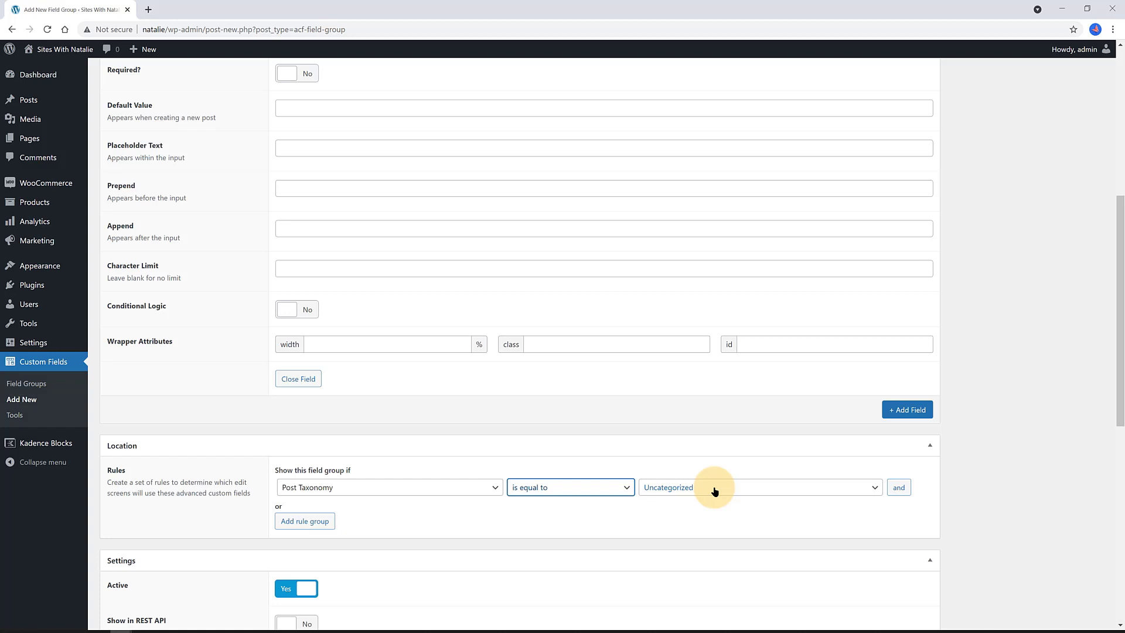
{"action": "left_click", "coordinate": [714, 491]}
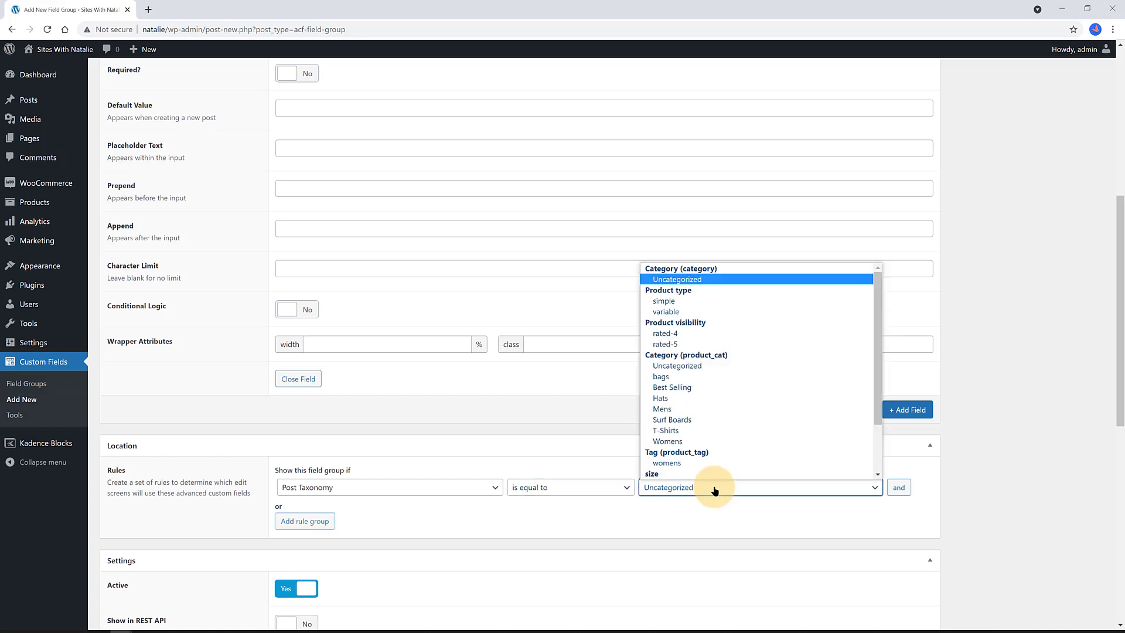
{"action": "scroll", "coordinate": [697, 445], "scroll_direction": "down", "scroll_amount": 1}
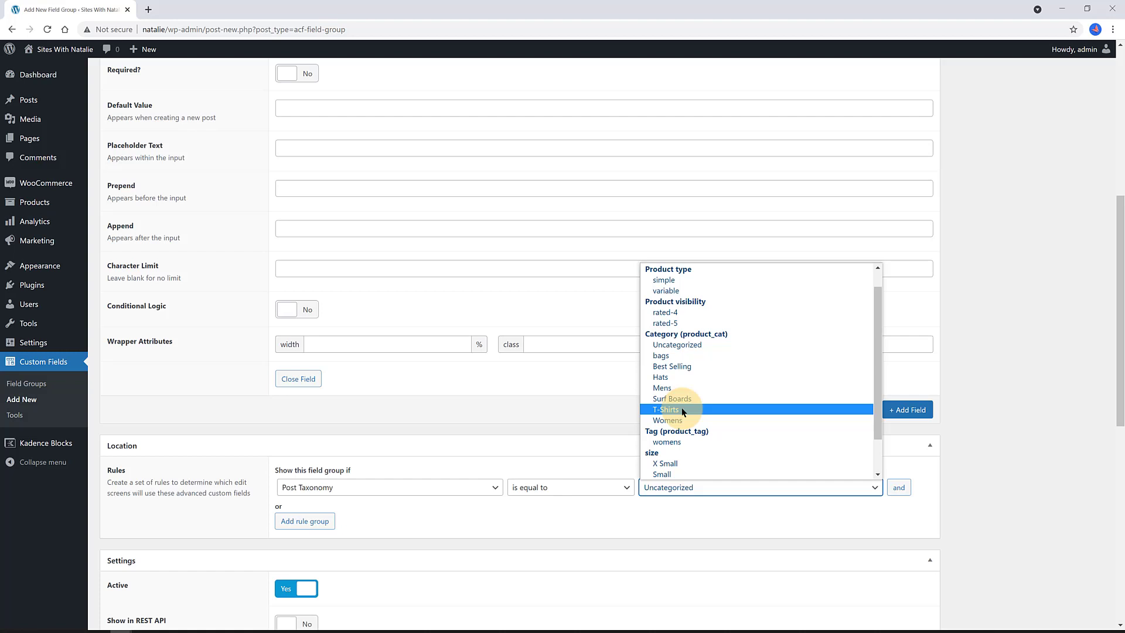
{"action": "left_click", "coordinate": [681, 409]}
{"action": "left_click", "coordinate": [704, 448]}
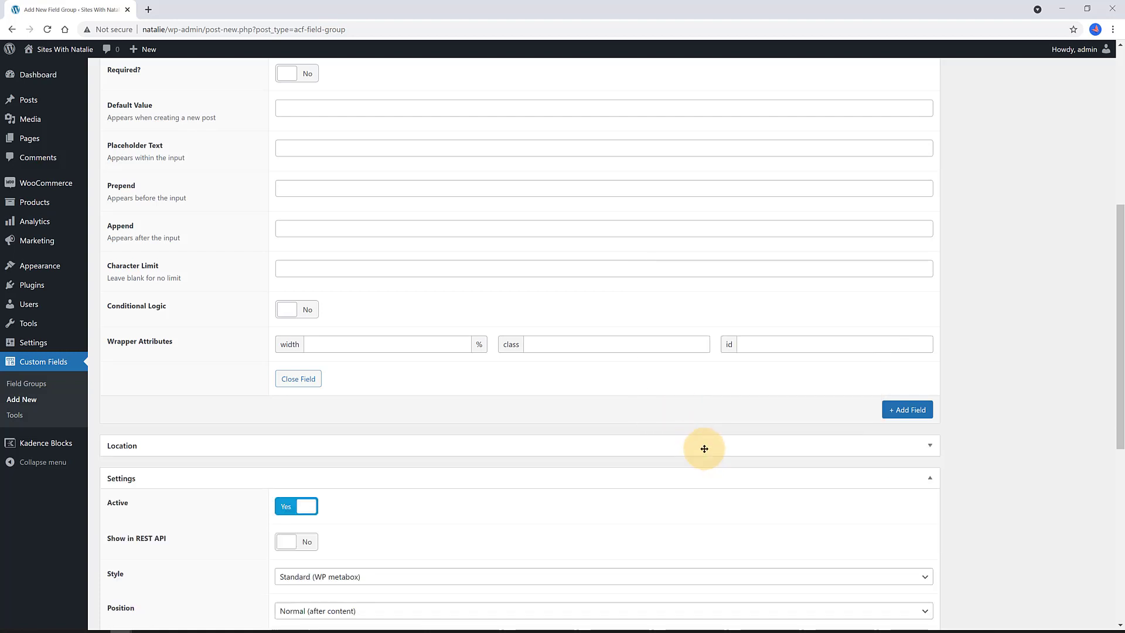
{"action": "scroll", "coordinate": [704, 449], "scroll_direction": "down", "scroll_amount": 4}
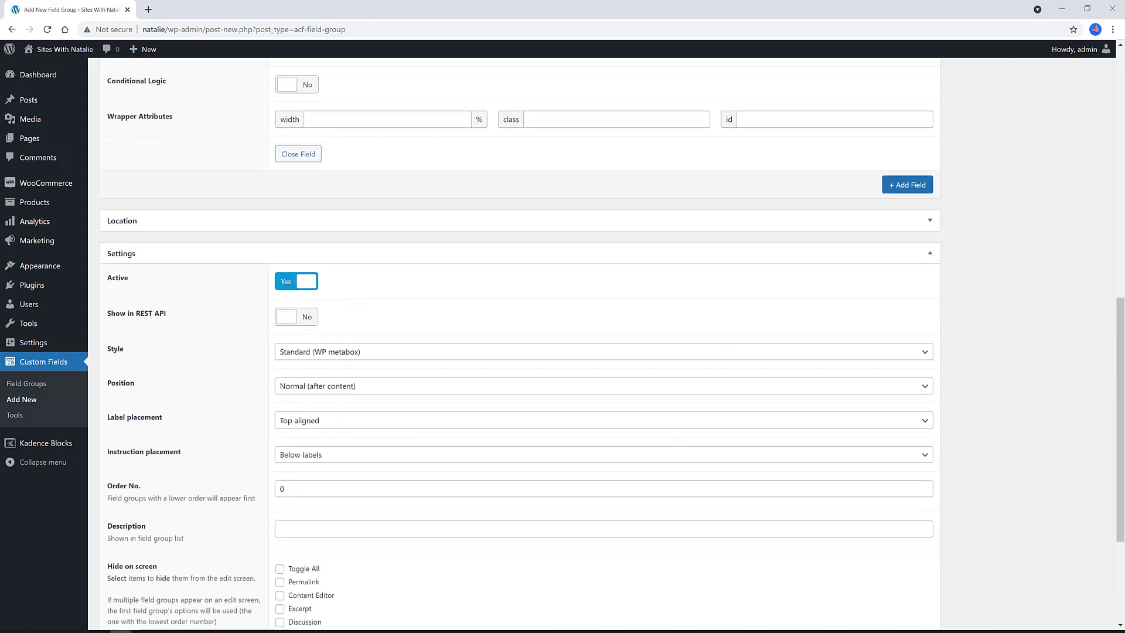
{"action": "scroll", "coordinate": [284, 193], "scroll_direction": "up", "scroll_amount": 10}
- Add a 'Details' field of type Wysiwyg Editor (name details)
{"action": "left_click", "coordinate": [284, 195]}
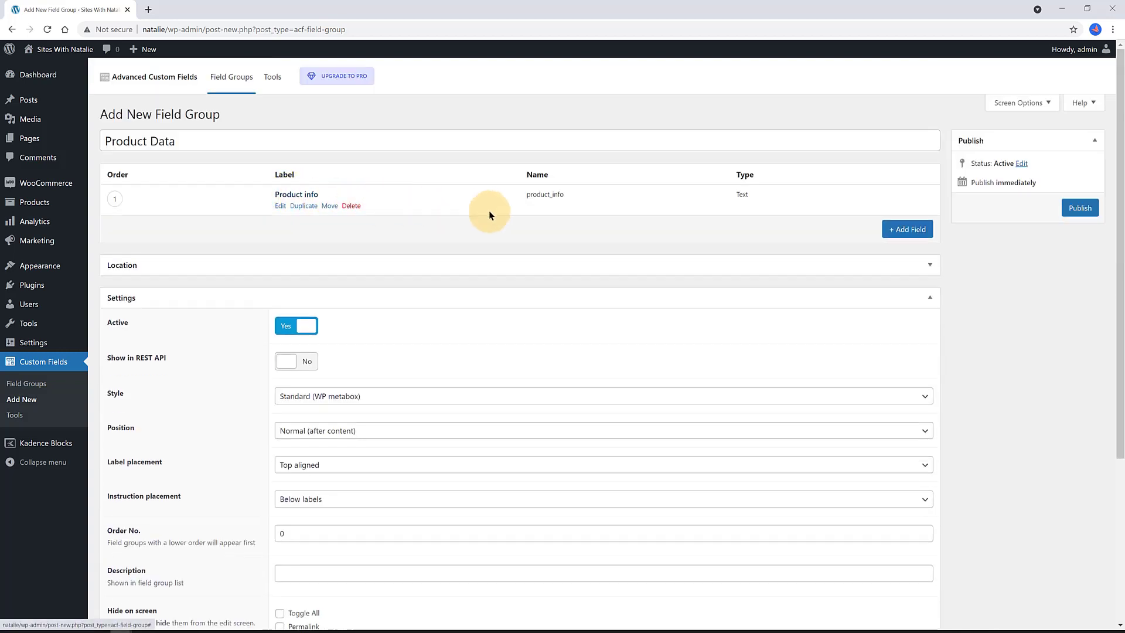
{"action": "left_click", "coordinate": [894, 230]}
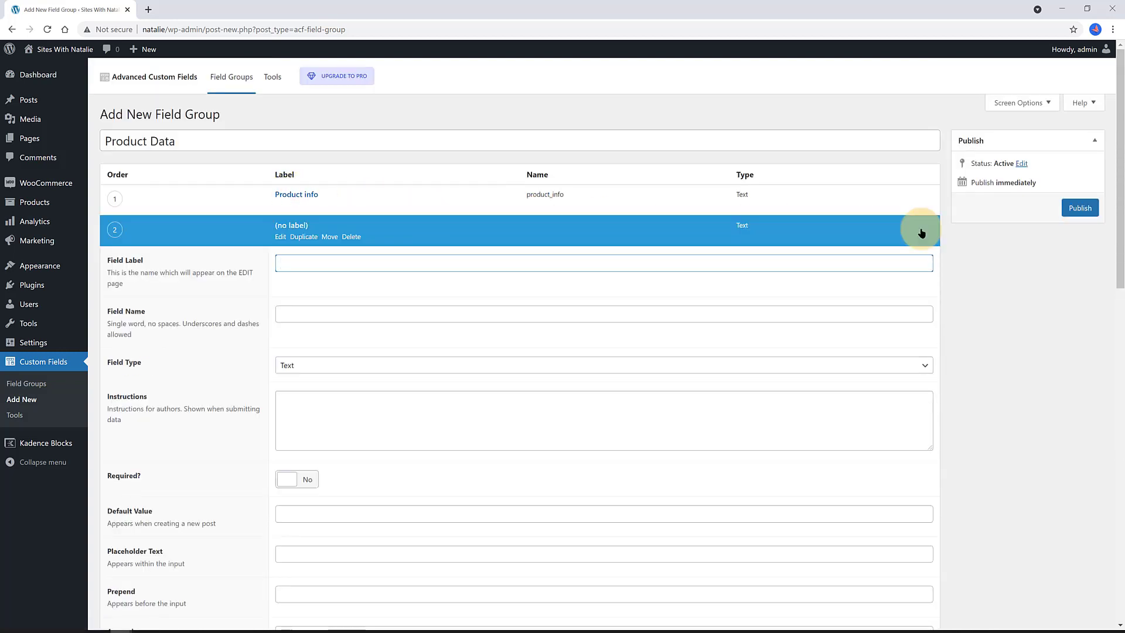
{"action": "type", "text": "Details"}
{"action": "key", "text": "Tab"}
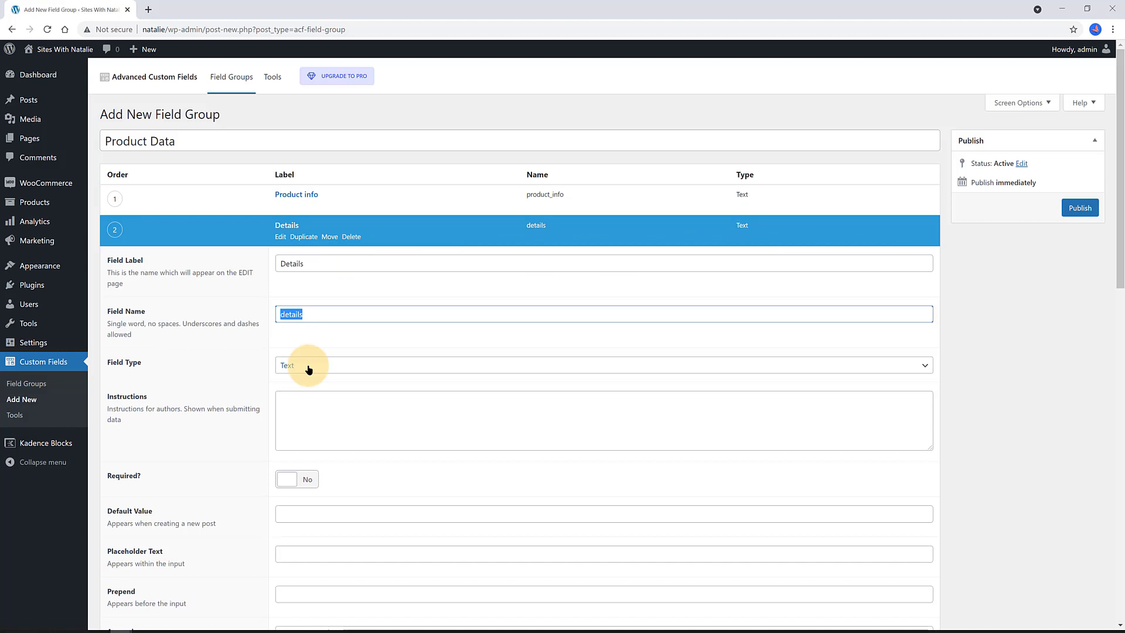
{"action": "left_click", "coordinate": [308, 369]}
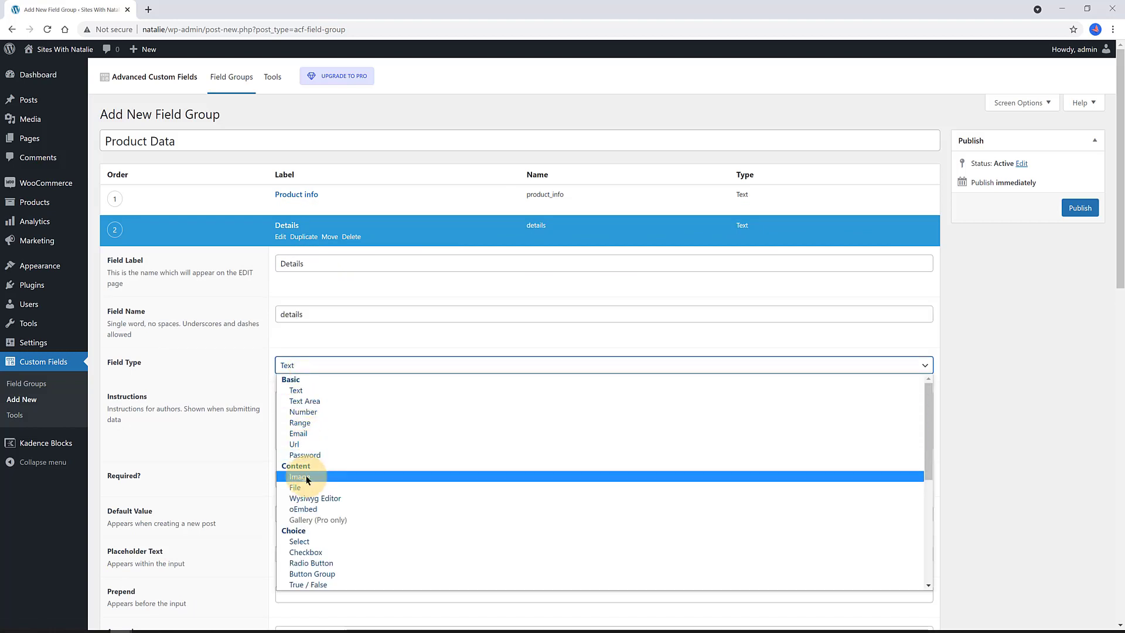
{"action": "left_click", "coordinate": [311, 497]}
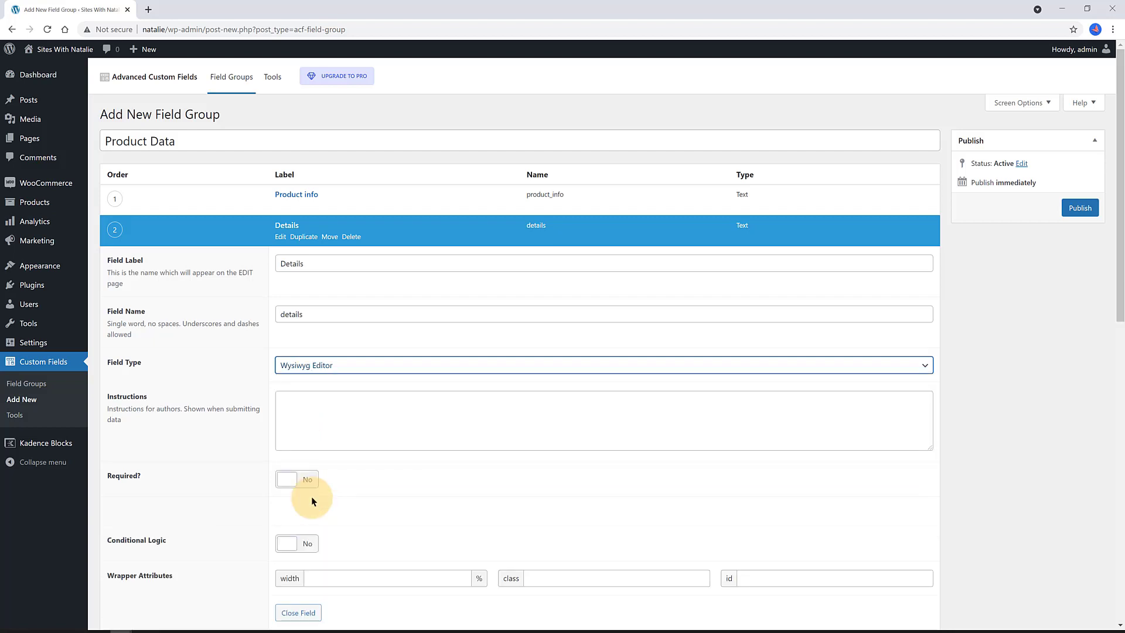
{"action": "left_click", "coordinate": [285, 228]}
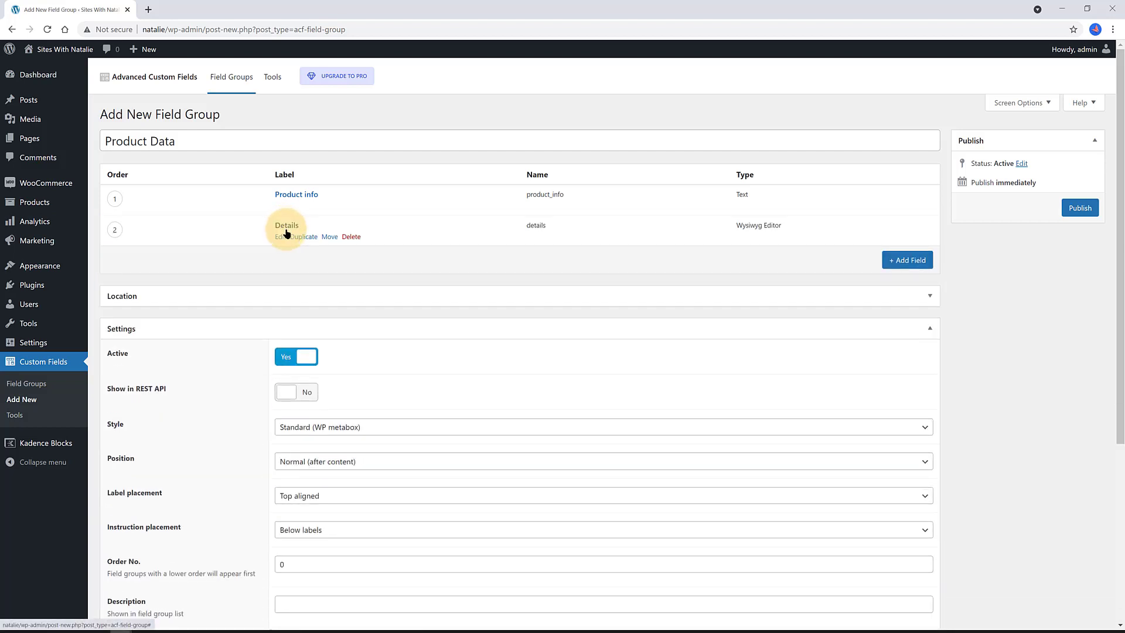
- Add a 'Story behind' Text Area field, 4 rows tall (name story_behind)
{"action": "left_click", "coordinate": [283, 292]}
{"action": "type", "text": "Sto"}
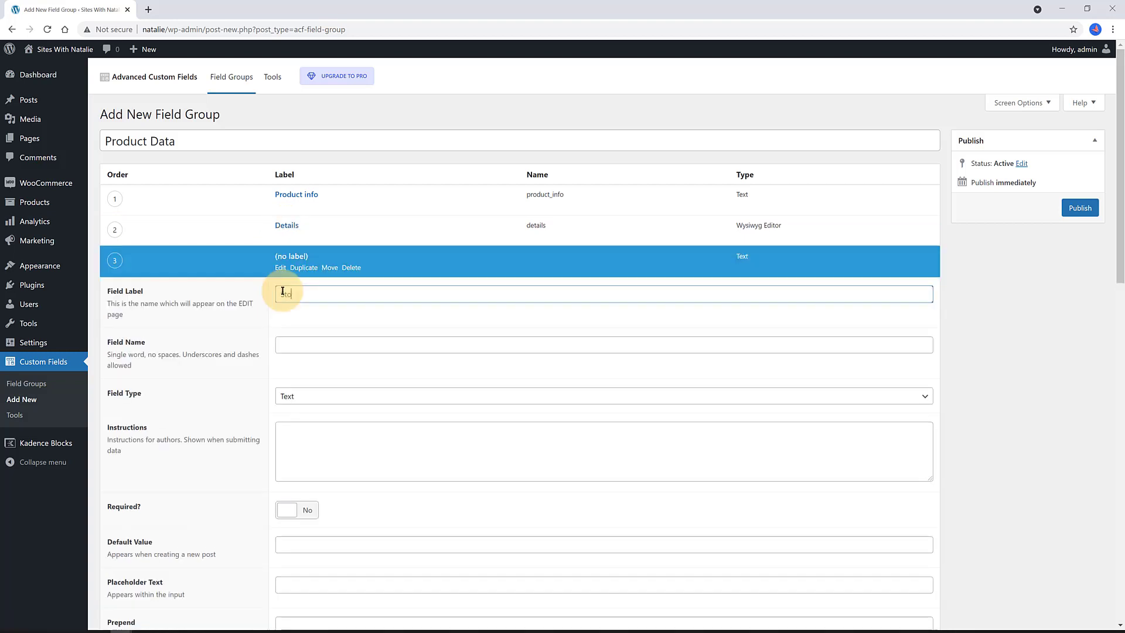
{"action": "type", "text": "ry behind"}
{"action": "key", "text": "Tab"}
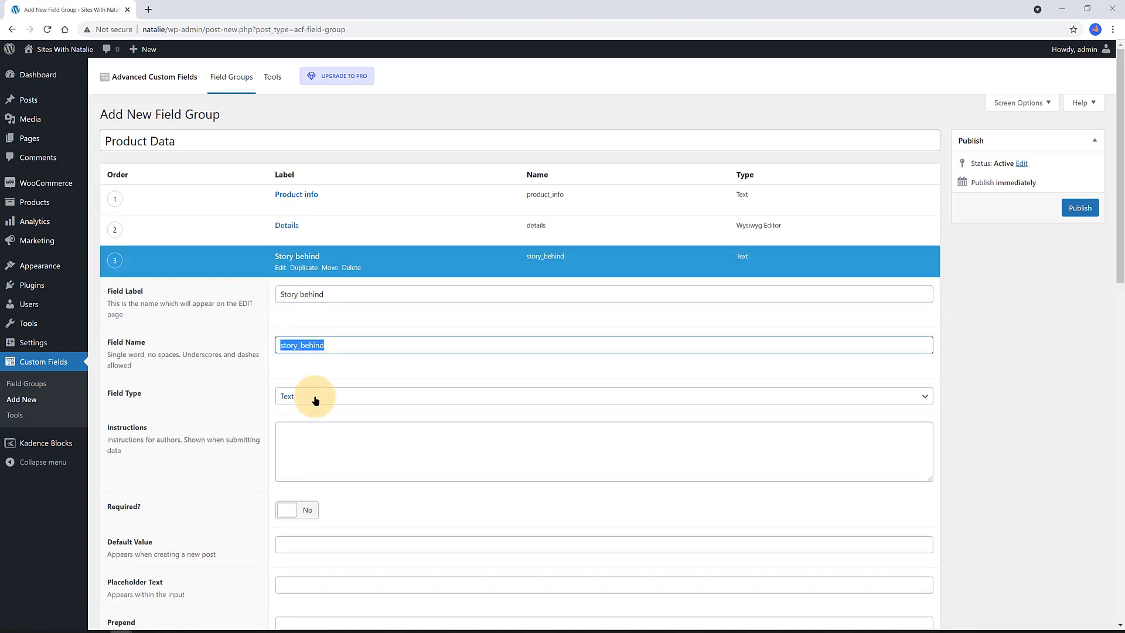
{"action": "left_click", "coordinate": [315, 401]}
{"action": "left_click", "coordinate": [310, 433]}
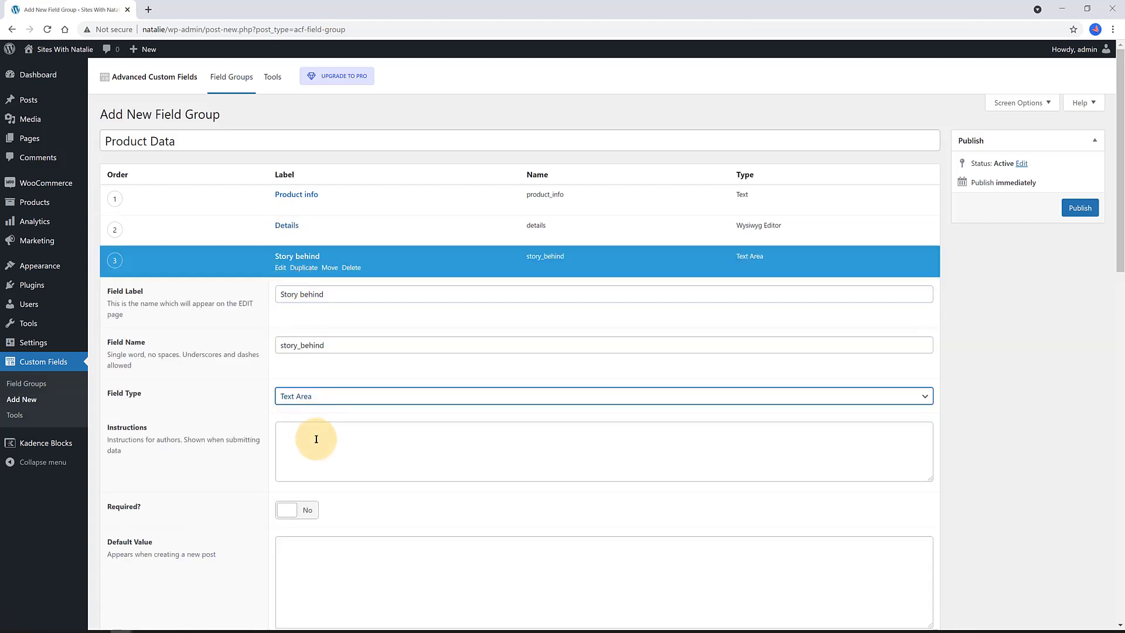
{"action": "scroll", "coordinate": [316, 439], "scroll_direction": "down", "scroll_amount": 5}
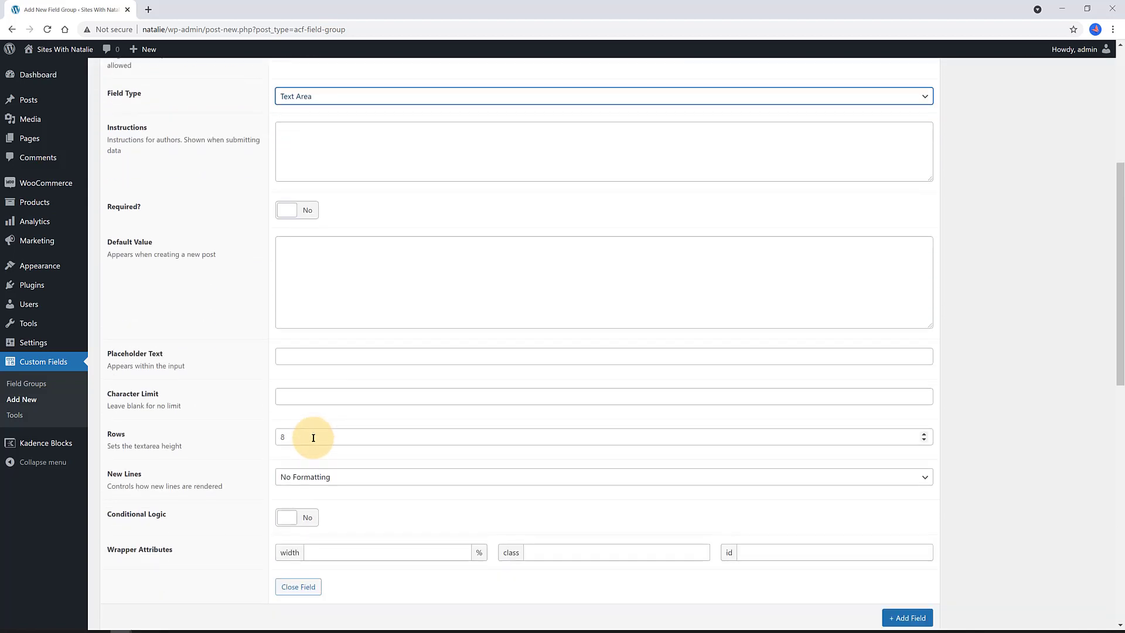
{"action": "left_click", "coordinate": [312, 437]}
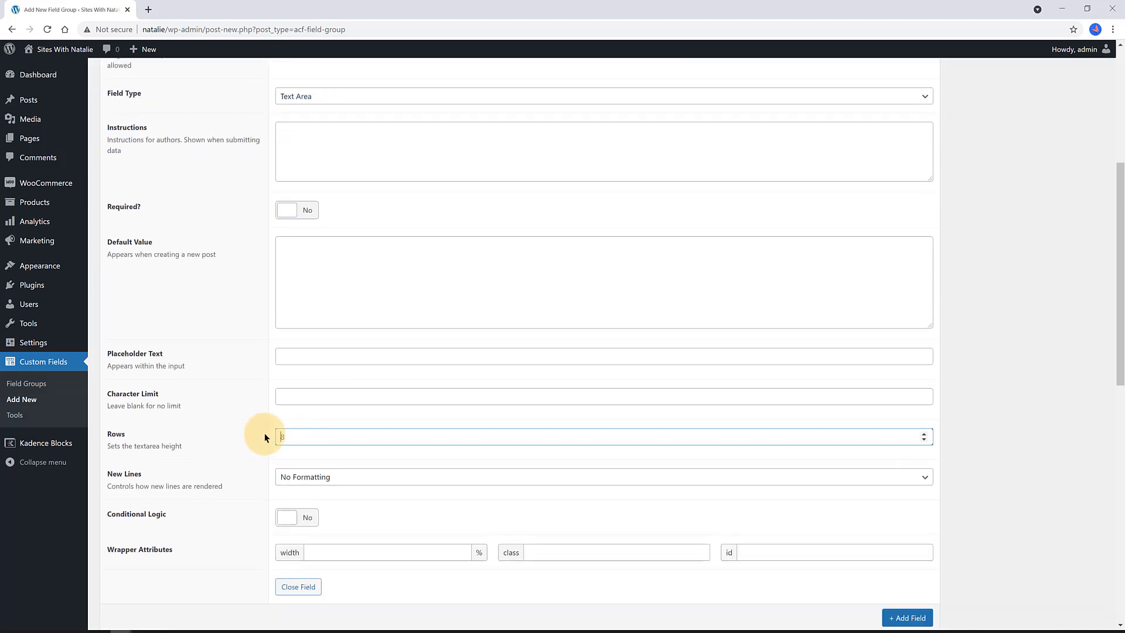
{"action": "type", "text": "4"}
{"action": "scroll", "coordinate": [347, 434], "scroll_direction": "down", "scroll_amount": 3}
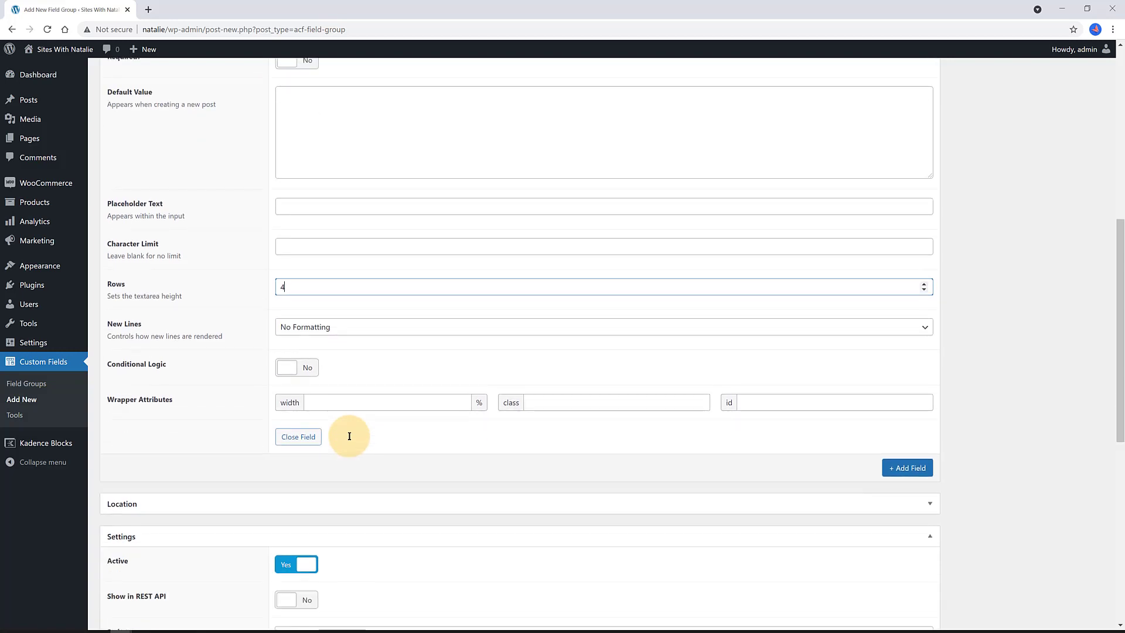
{"action": "scroll", "coordinate": [349, 436], "scroll_direction": "up", "scroll_amount": 8}
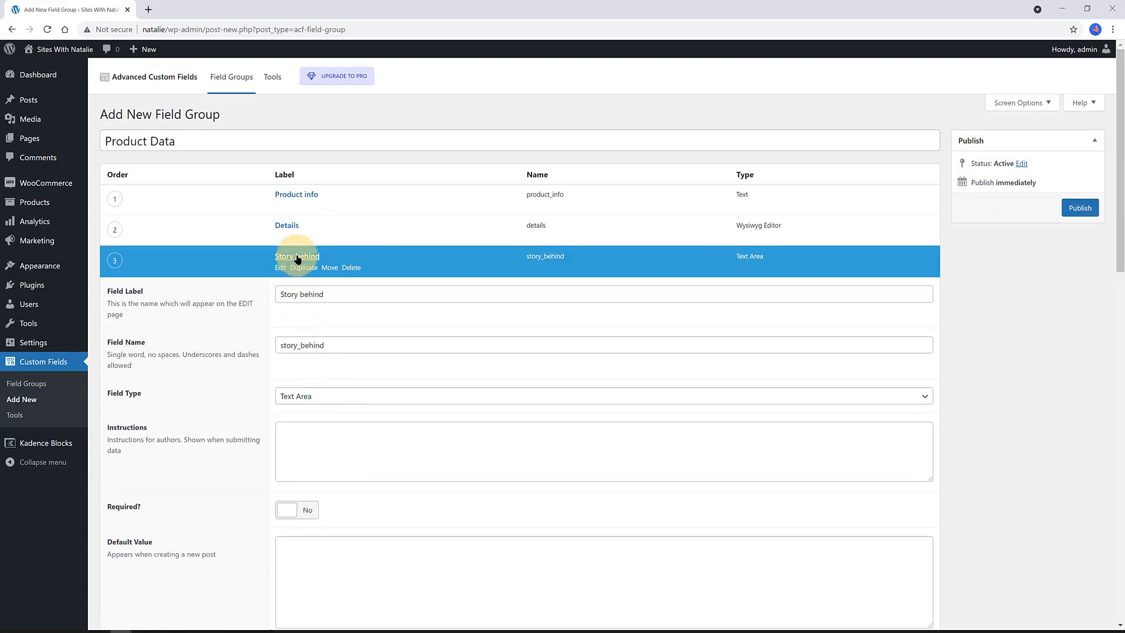
{"action": "left_click", "coordinate": [297, 256]}
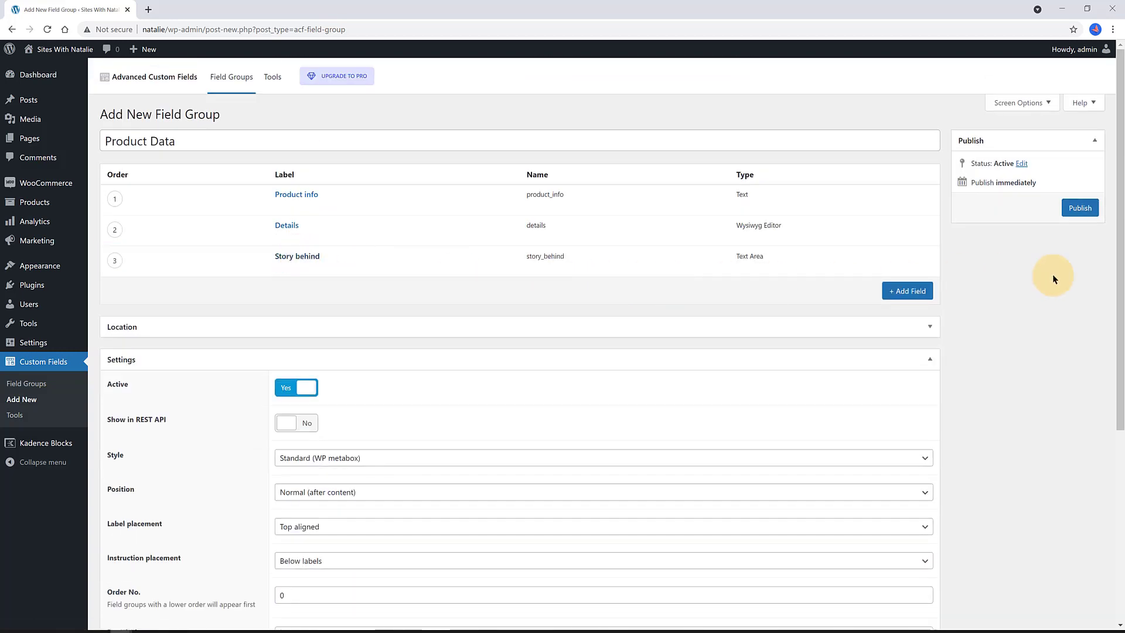
- Add a 'Designed by' Text field and publish the Product Data field group
{"action": "left_click", "coordinate": [907, 291]}
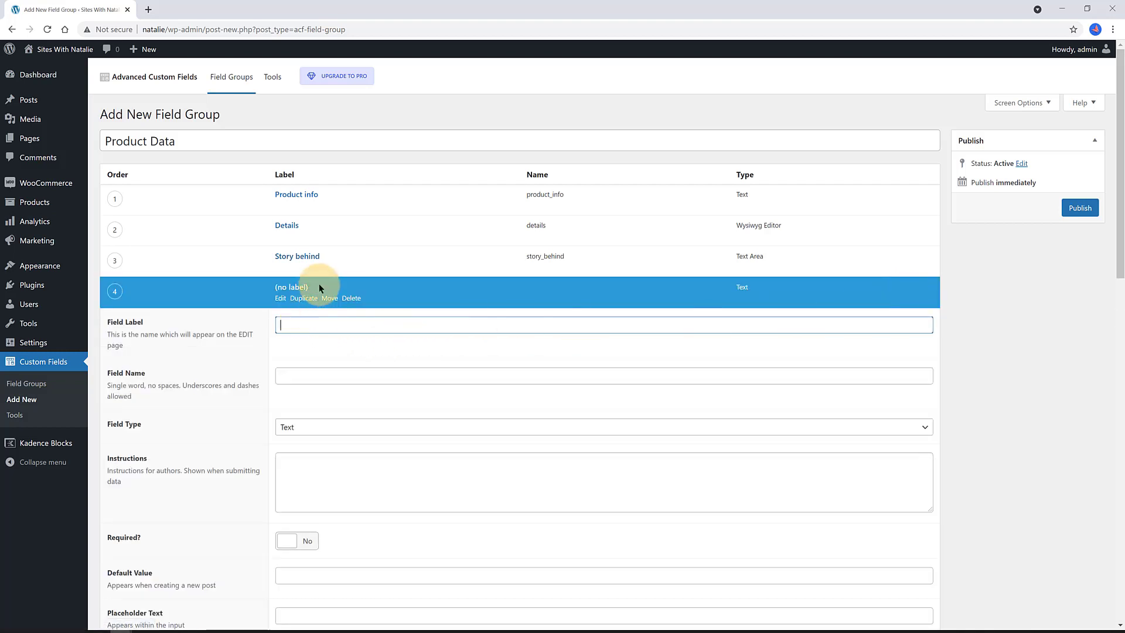
{"action": "type", "text": "Designed by"}
{"action": "key", "text": "Tab"}
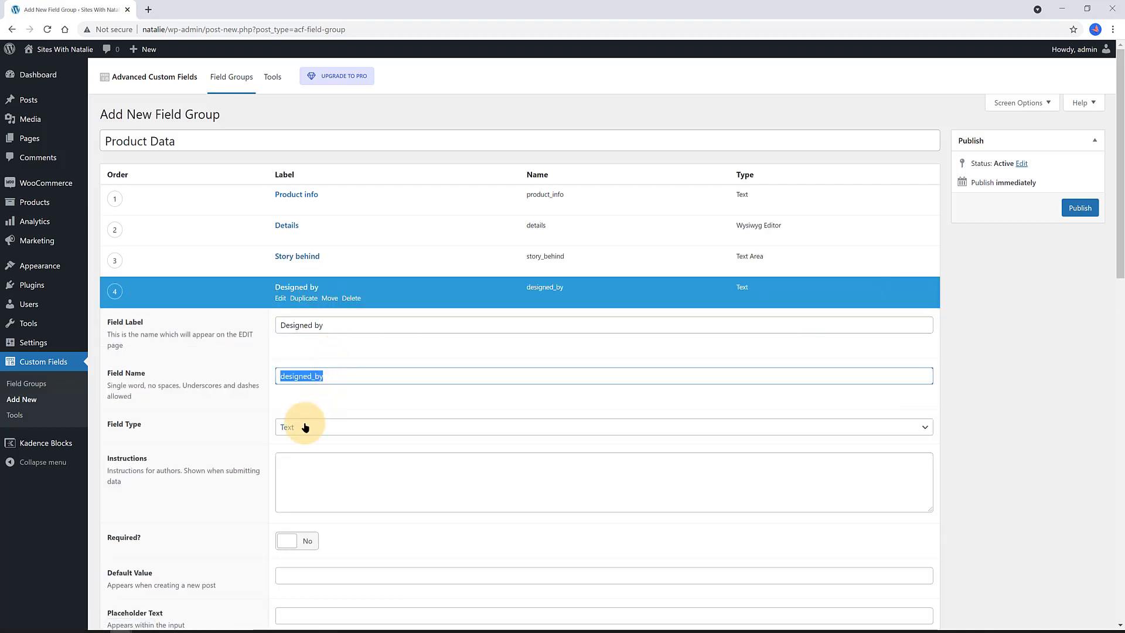
{"action": "left_click", "coordinate": [305, 427]}
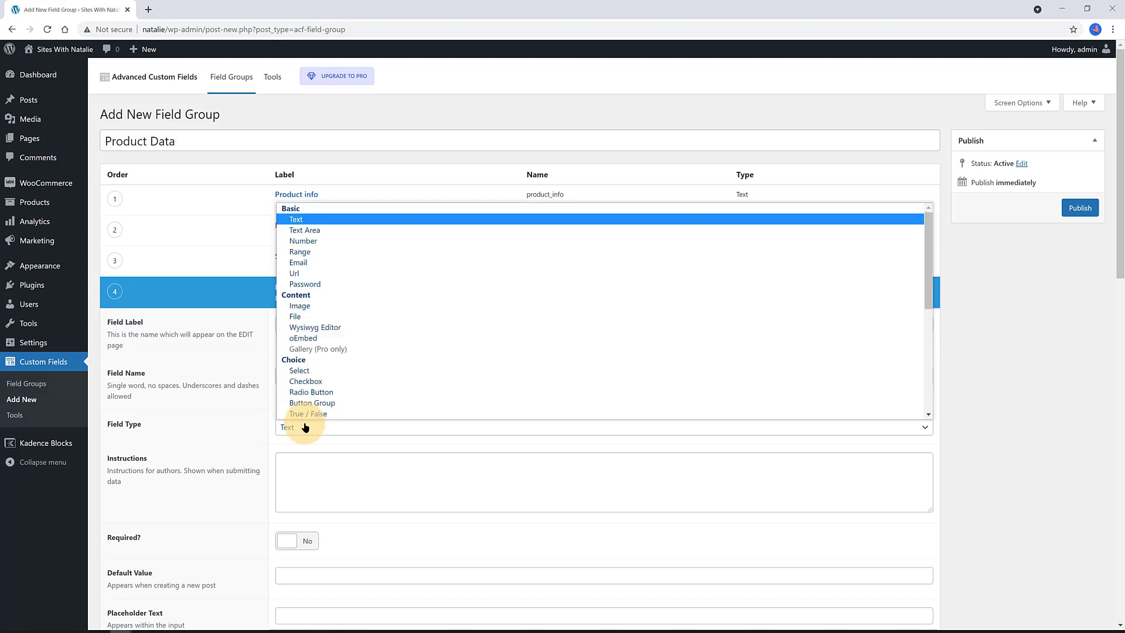
{"action": "left_click", "coordinate": [327, 220]}
{"action": "scroll", "coordinate": [322, 457], "scroll_direction": "down", "scroll_amount": 3}
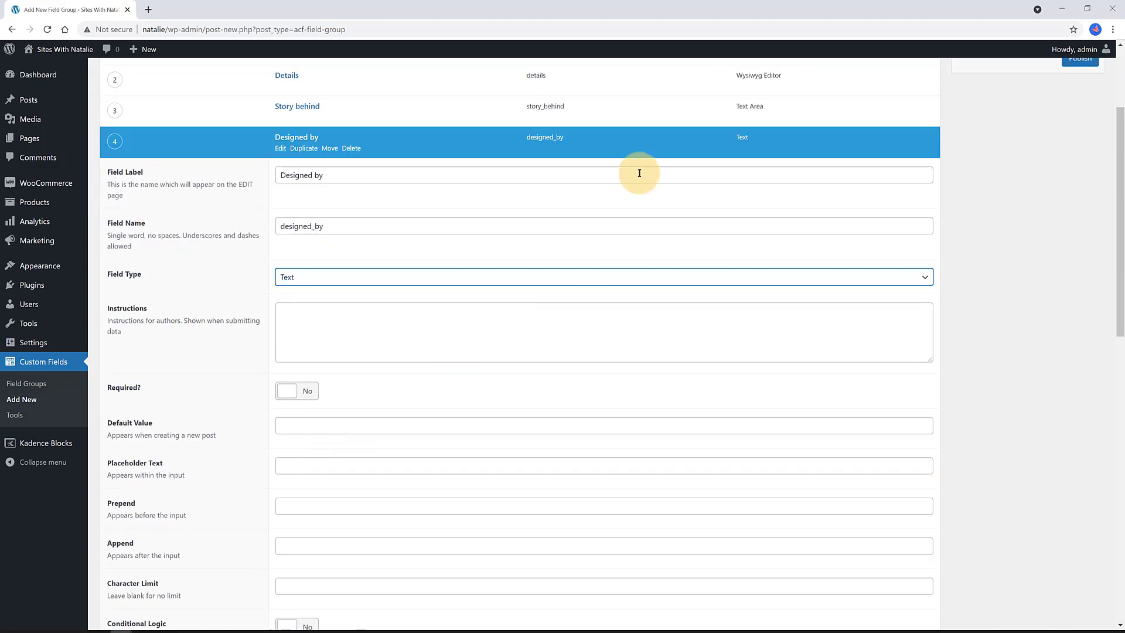
{"action": "scroll", "coordinate": [180, 311], "scroll_direction": "up", "scroll_amount": 3}
{"action": "left_click", "coordinate": [301, 291]}
{"action": "left_click", "coordinate": [1082, 210]}
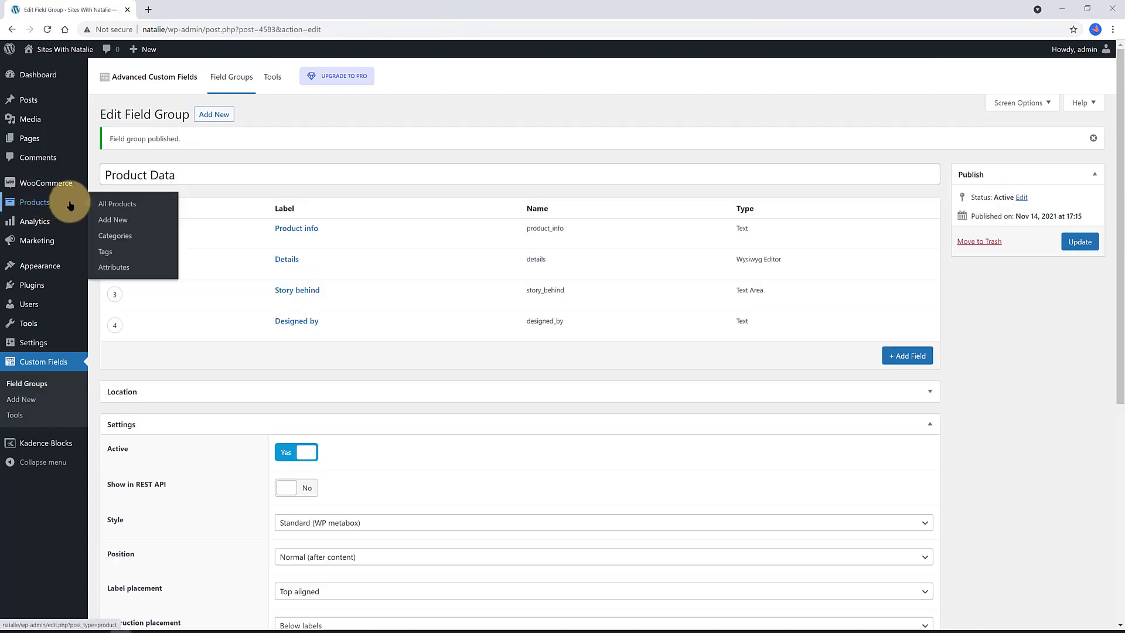
- Open Good Vibes Women's Tee from All Products and check its Product Data fields
{"action": "left_click", "coordinate": [110, 205]}
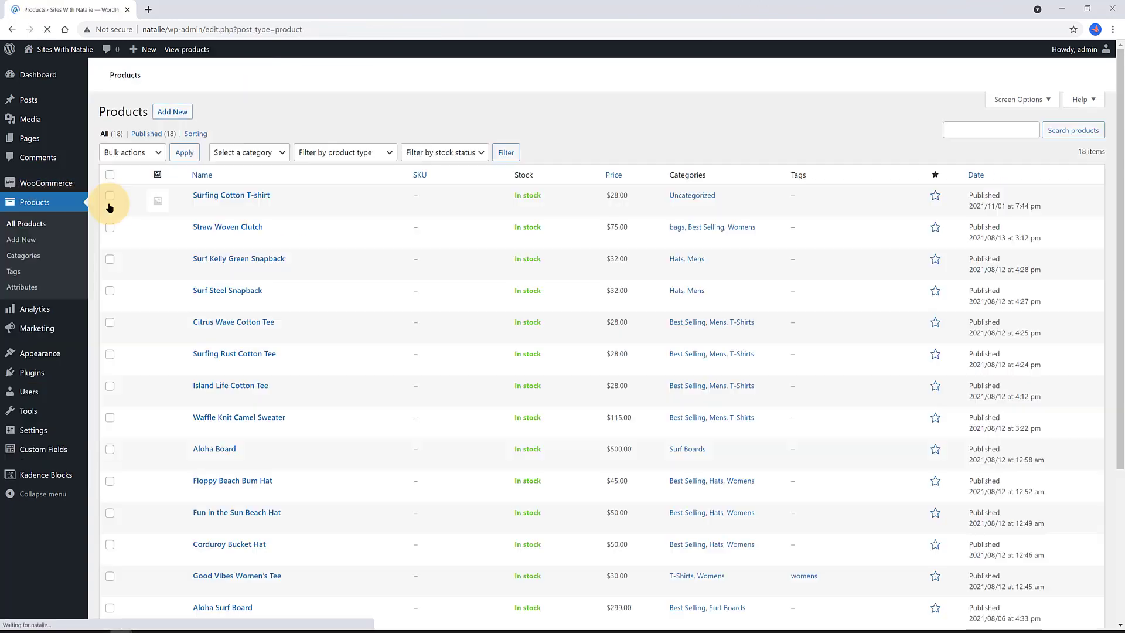
{"action": "scroll", "coordinate": [154, 305], "scroll_direction": "down", "scroll_amount": 3}
{"action": "left_click", "coordinate": [226, 440]}
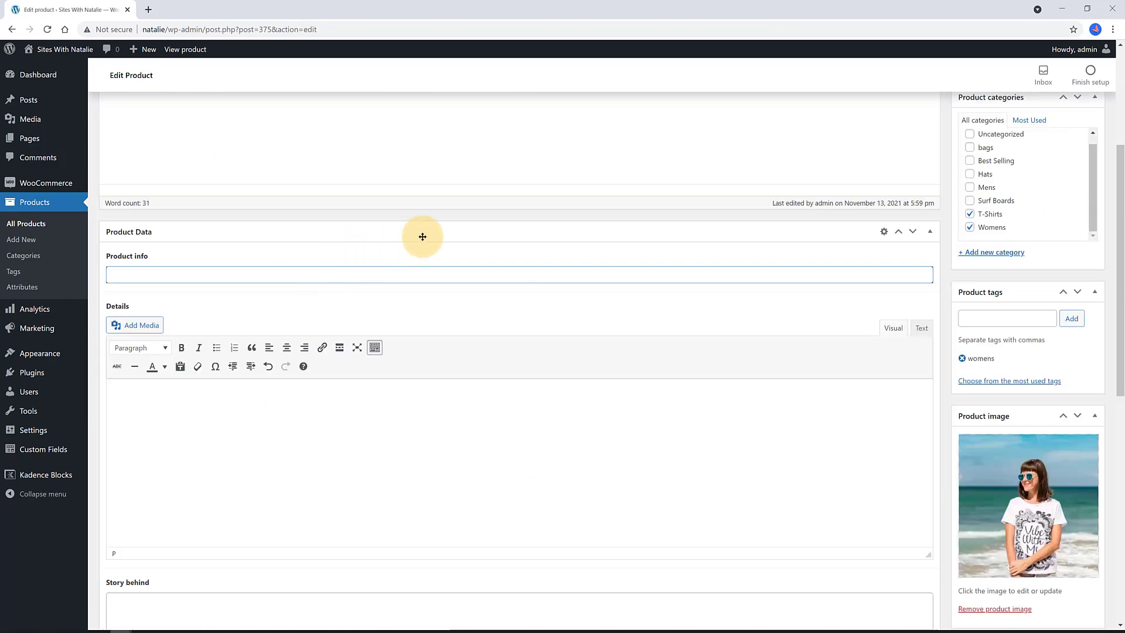
{"action": "left_click", "coordinate": [41, 565]}
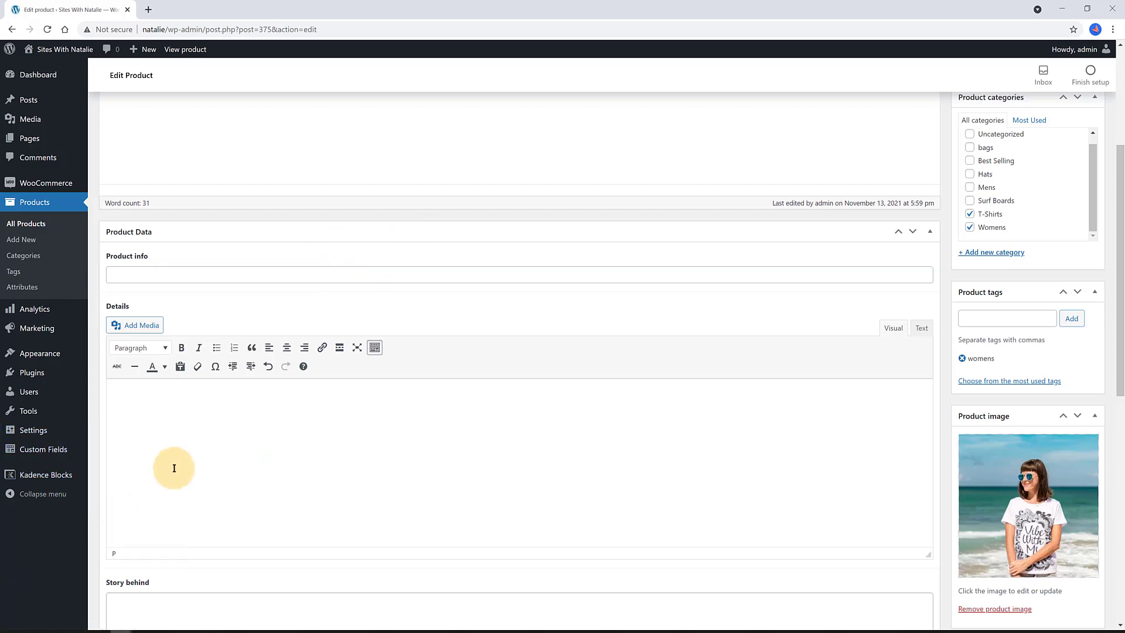
{"action": "scroll", "coordinate": [171, 466], "scroll_direction": "down", "scroll_amount": 3}
{"action": "scroll", "coordinate": [174, 467], "scroll_direction": "down", "scroll_amount": 6}
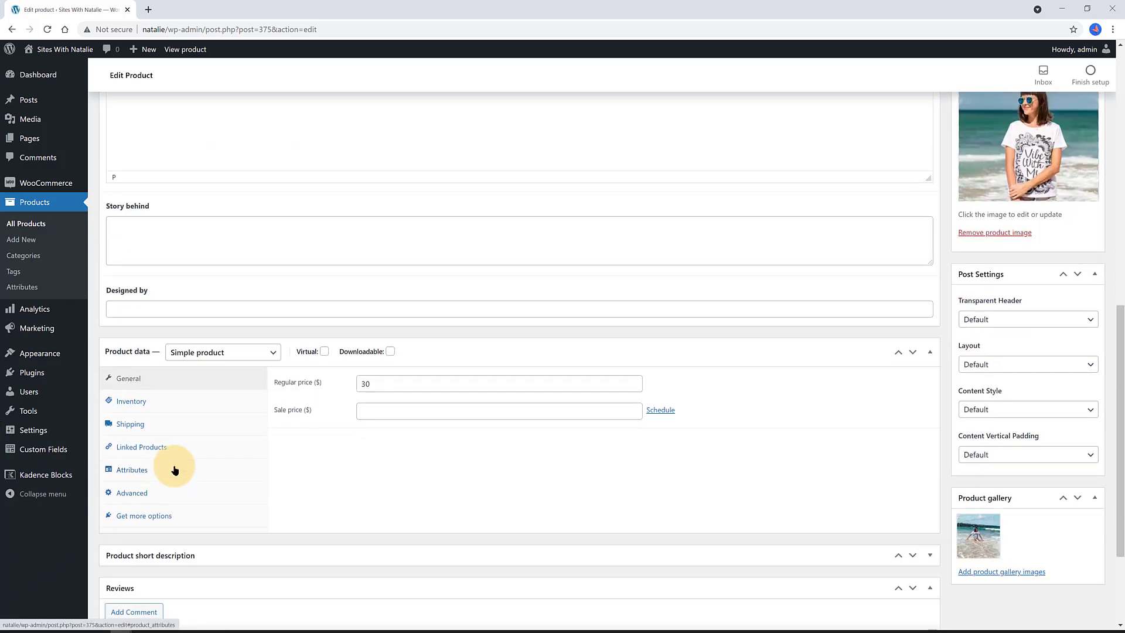
{"action": "scroll", "coordinate": [174, 469], "scroll_direction": "up", "scroll_amount": 10}
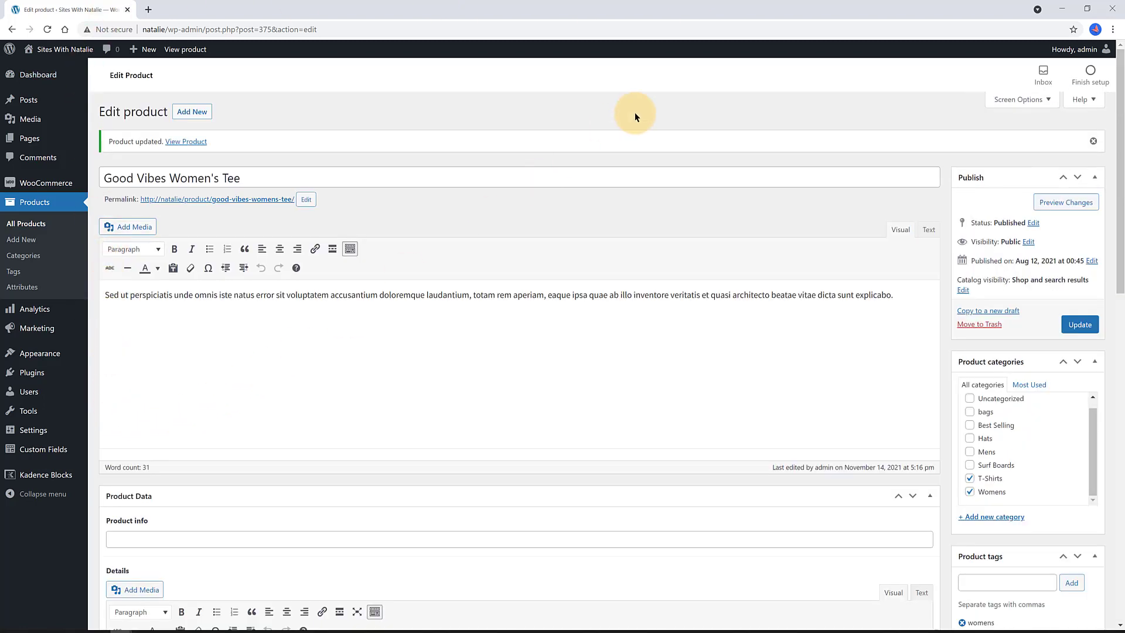
{"action": "scroll", "coordinate": [634, 111], "scroll_direction": "down", "scroll_amount": 10}
{"action": "scroll", "coordinate": [170, 244], "scroll_direction": "up", "scroll_amount": 10}
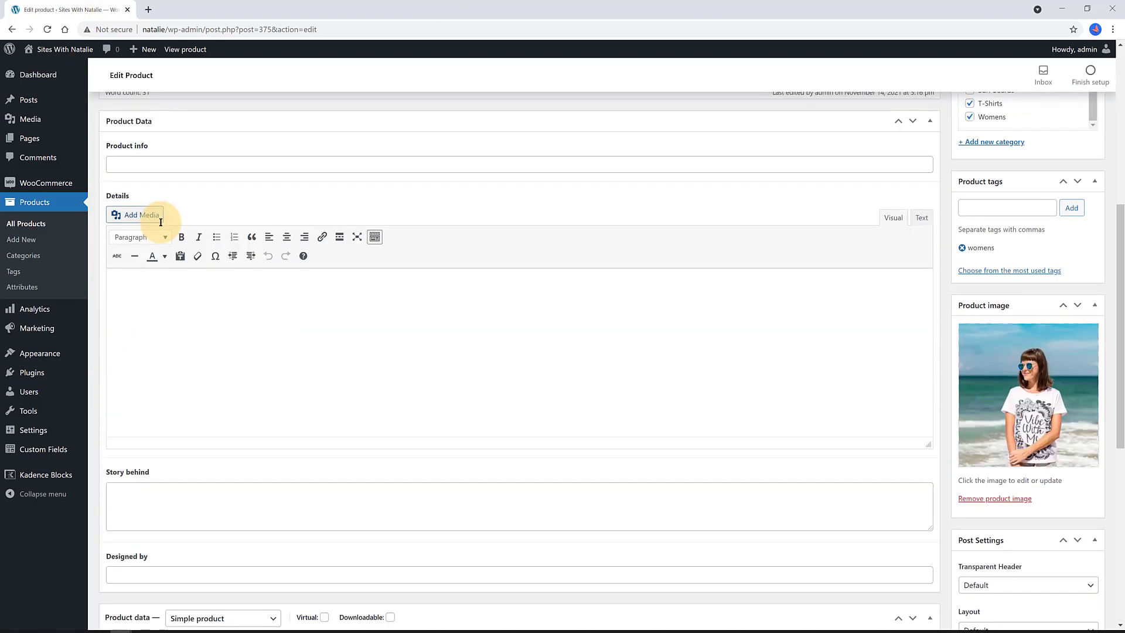
{"action": "scroll", "coordinate": [164, 211], "scroll_direction": "up", "scroll_amount": 3}
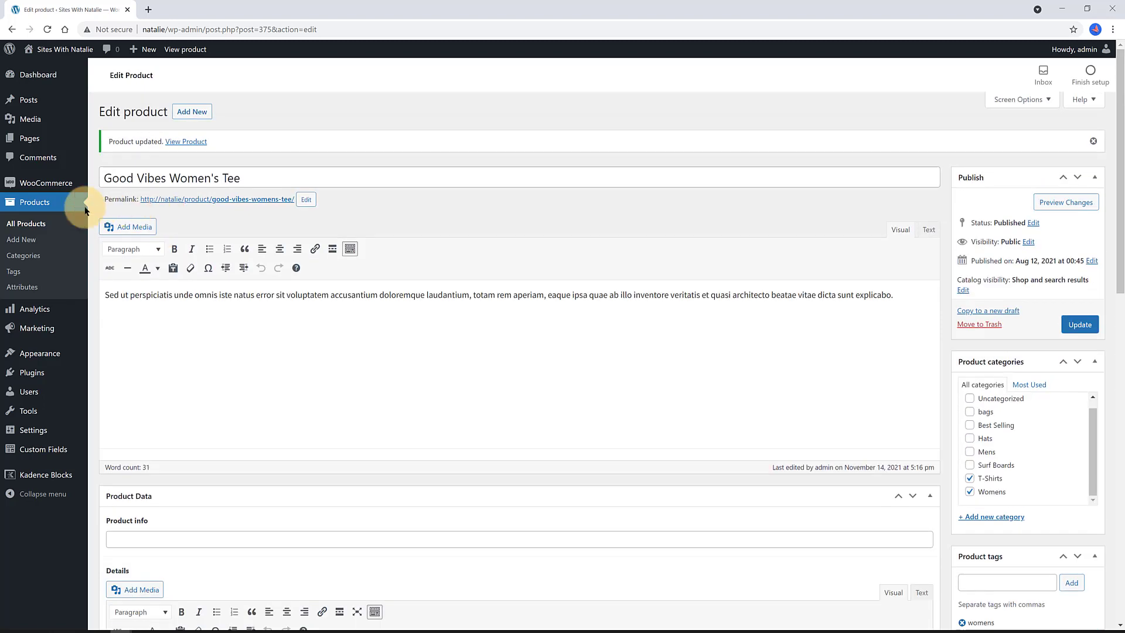
- Check the Surf Kelly Green Snapback product for comparison, then return to the product list
{"action": "left_click", "coordinate": [33, 228]}
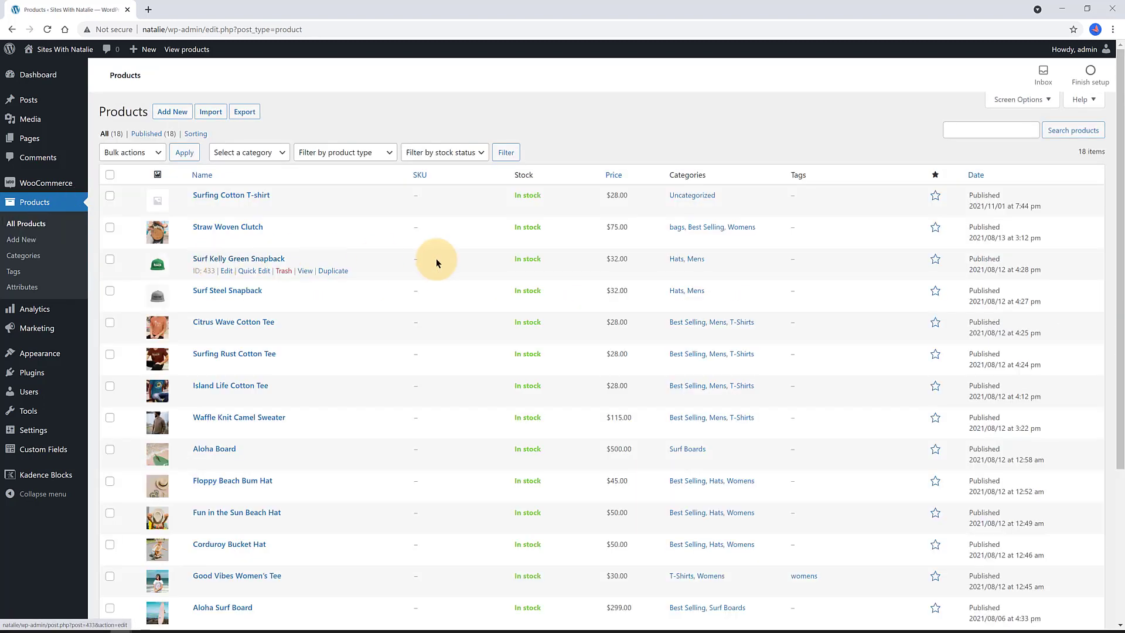
{"action": "left_click", "coordinate": [225, 272]}
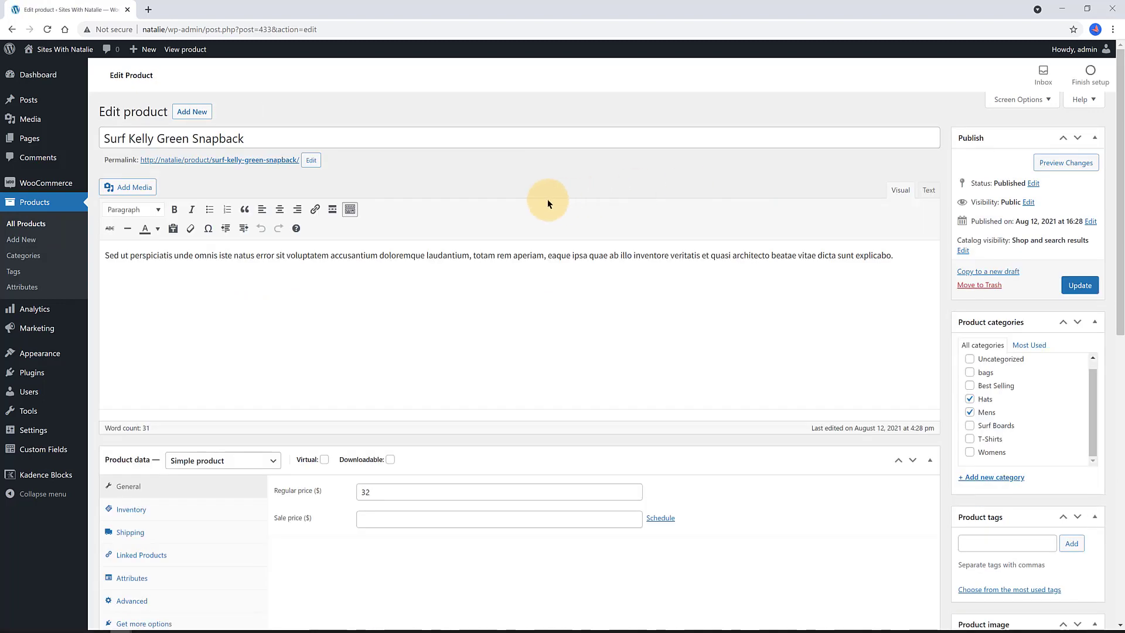
{"action": "scroll", "coordinate": [547, 199], "scroll_direction": "down", "scroll_amount": 4}
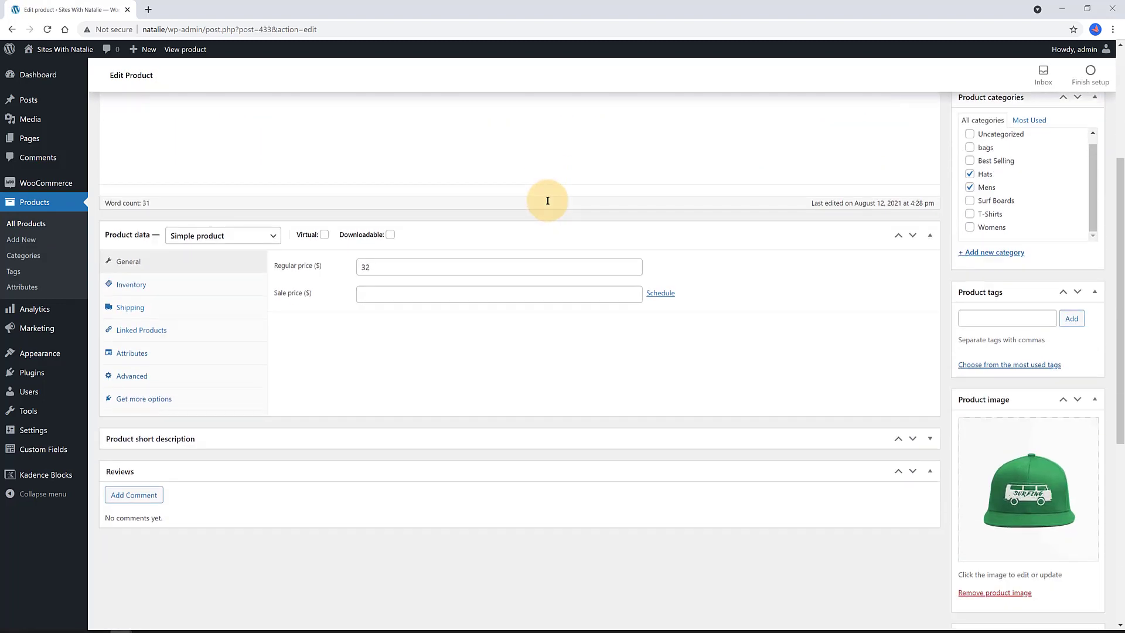
{"action": "scroll", "coordinate": [547, 199], "scroll_direction": "up", "scroll_amount": 4}
{"action": "left_click", "coordinate": [19, 225]}
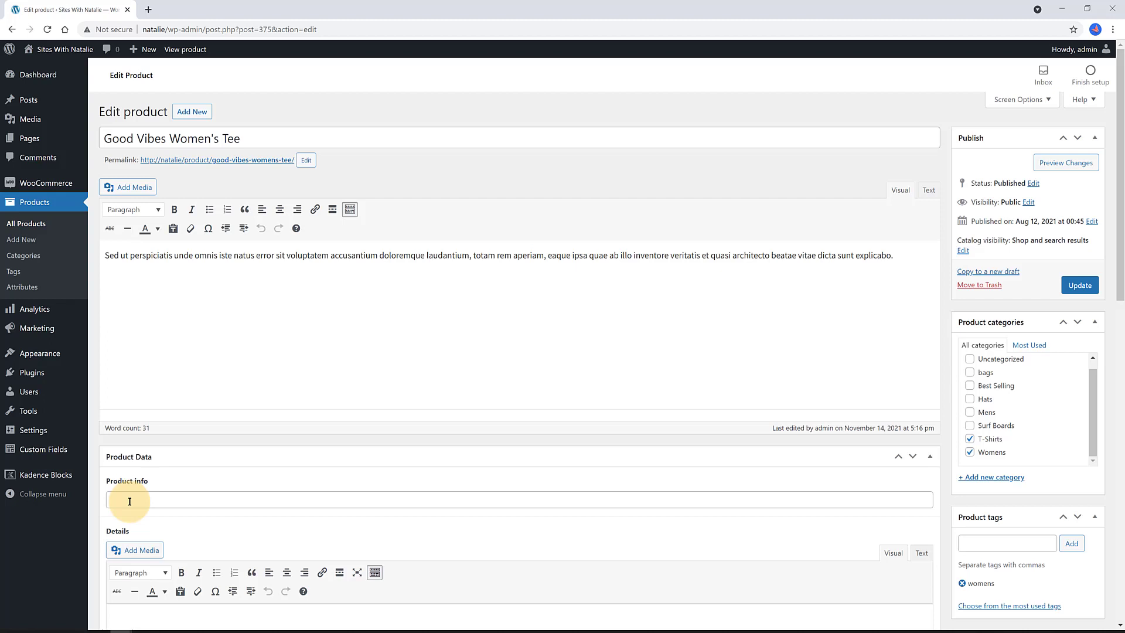
- Enter 'Learn More' as Product info and paste a five-item bulleted list into Details
{"action": "left_click", "coordinate": [129, 501]}
{"action": "type", "text": "Learn Mor"}
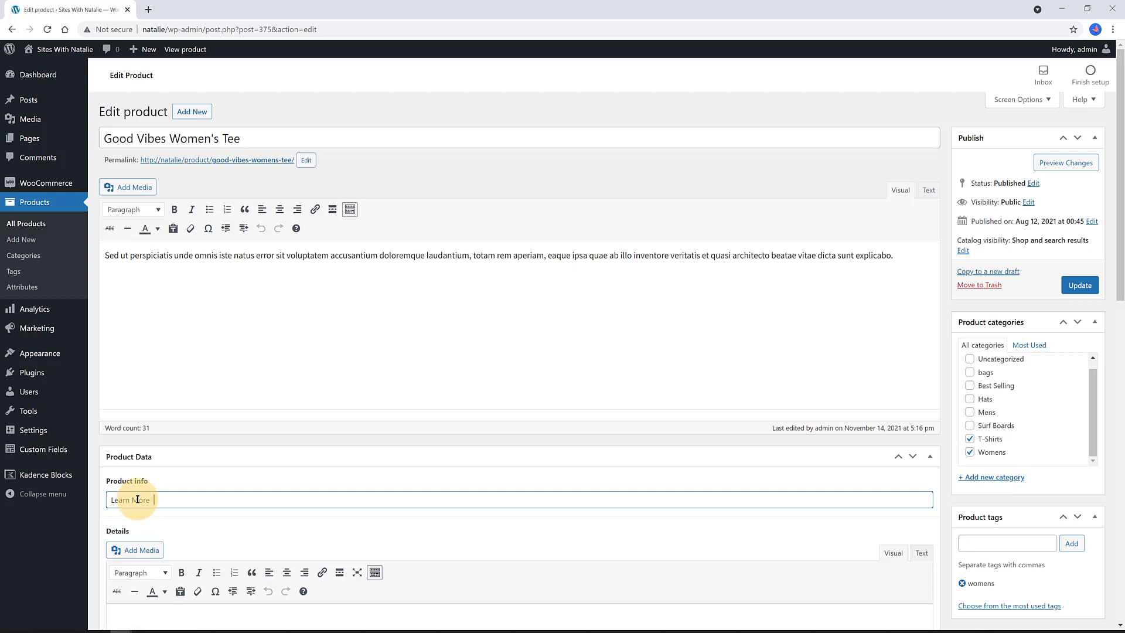
{"action": "type", "text": "e"}
{"action": "scroll", "coordinate": [296, 562], "scroll_direction": "down", "scroll_amount": 3}
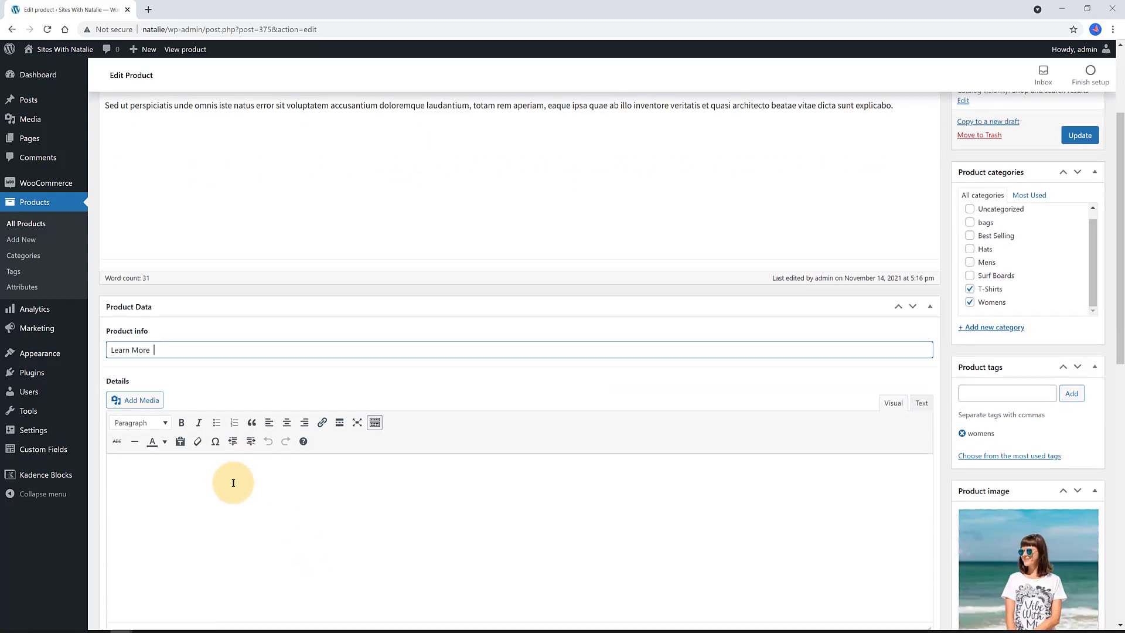
{"action": "left_click", "coordinate": [233, 482]}
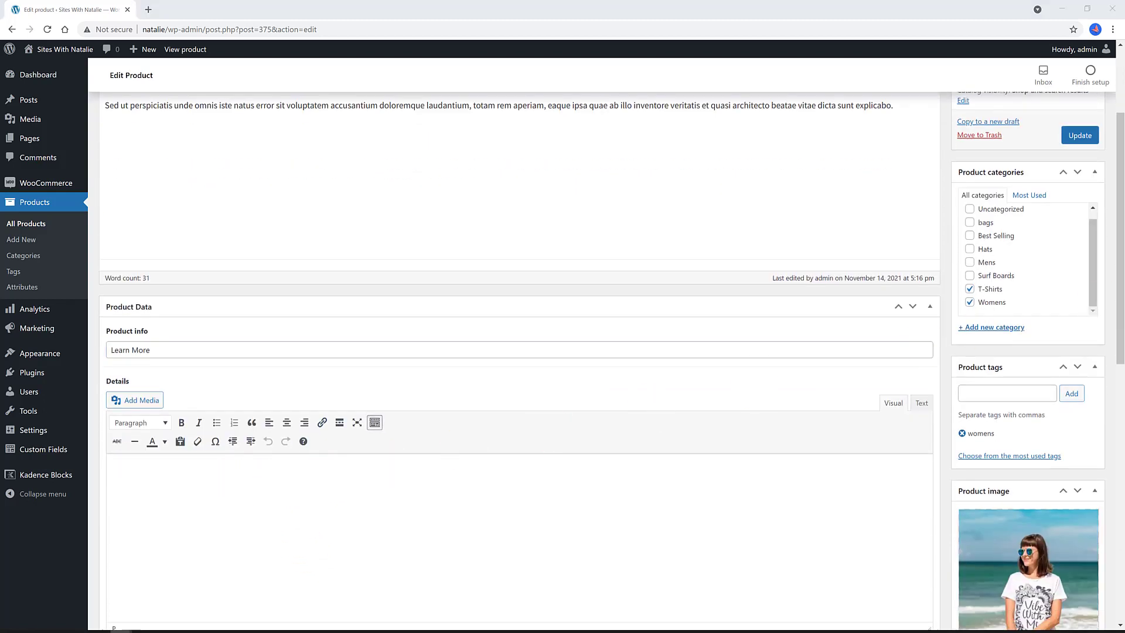
{"action": "type", "text": "Lorem ipsum dolor sit amet, consectetuer adipiscing elit. Aliquam tincidunt mauris eu risus. Vestibulum auctor dapibus neque. Nunc dignissim risus id metus. Cras ornare tristique elit."}
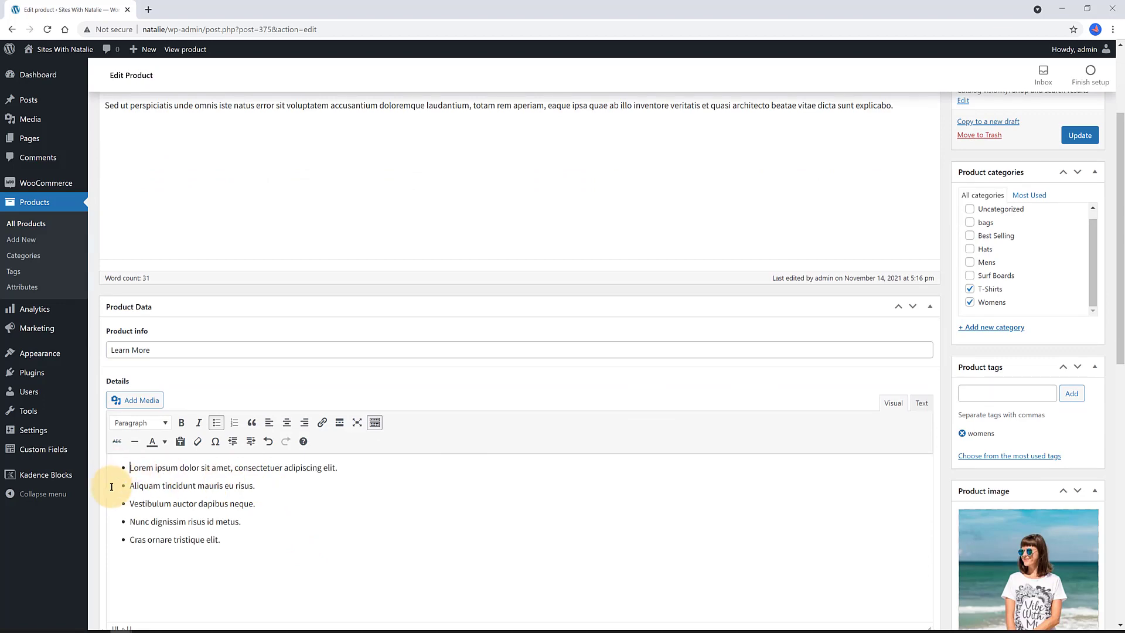
{"action": "scroll", "coordinate": [474, 512], "scroll_direction": "down", "scroll_amount": 3}
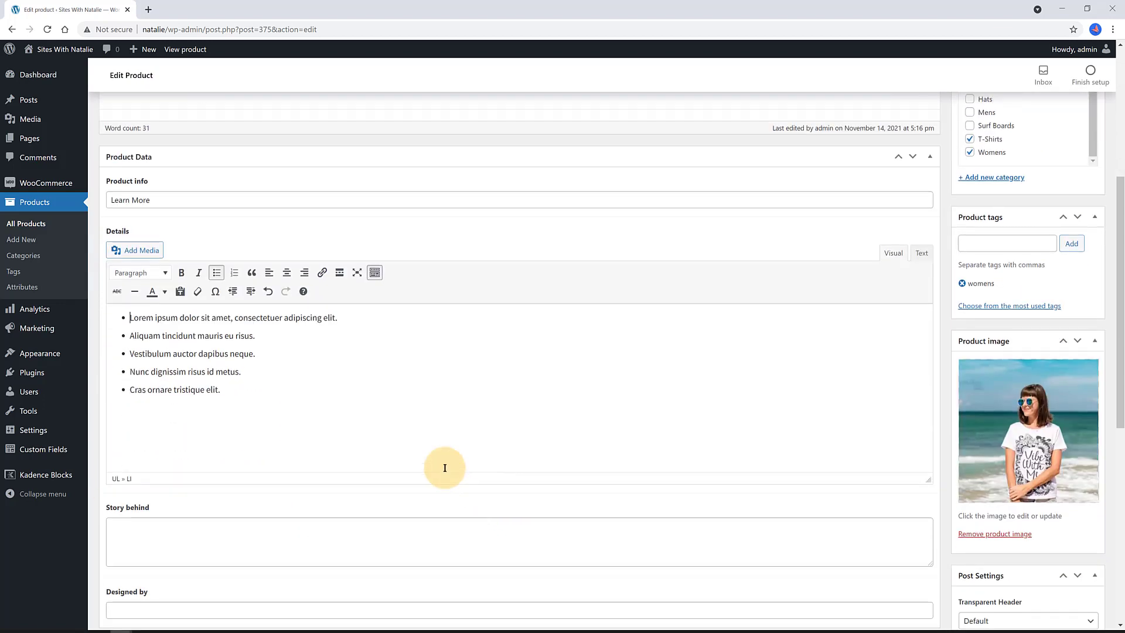
{"action": "scroll", "coordinate": [429, 463], "scroll_direction": "down", "scroll_amount": 3}
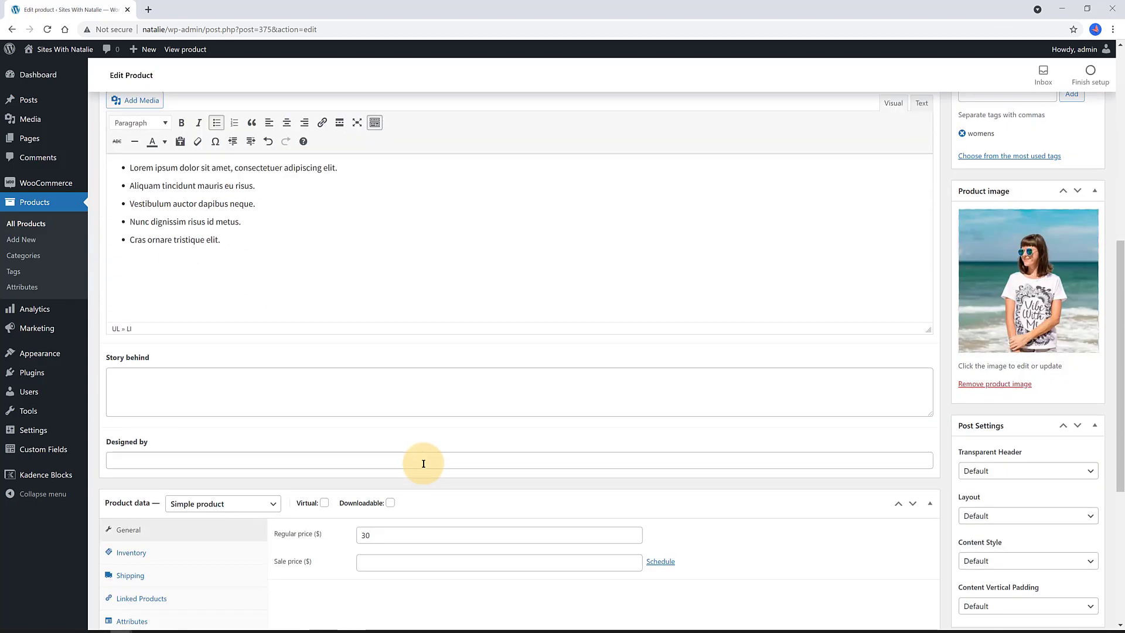
- Paste placeholder paragraphs into Story behind, enter the designer's name, and update the product
{"action": "left_click", "coordinate": [145, 383]}
{"action": "key", "text": "alt+Tab"}
{"action": "key", "text": "alt+Tab"}
{"action": "key", "text": "ctrl+v"}
{"action": "left_click", "coordinate": [197, 460]}
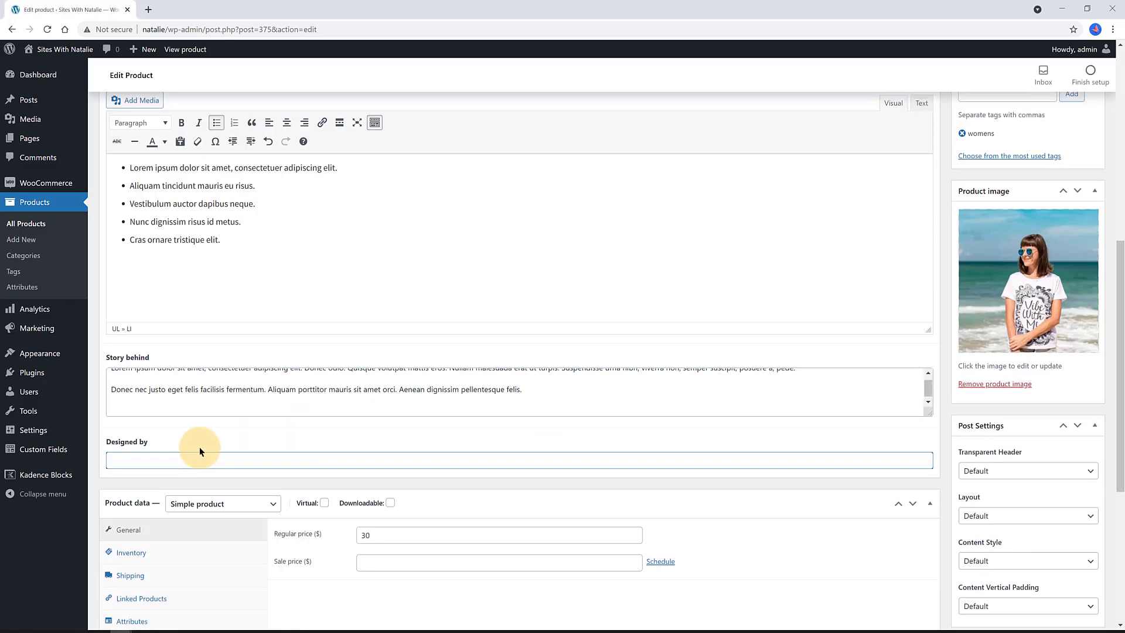
{"action": "scroll", "coordinate": [316, 423], "scroll_direction": "up", "scroll_amount": 5}
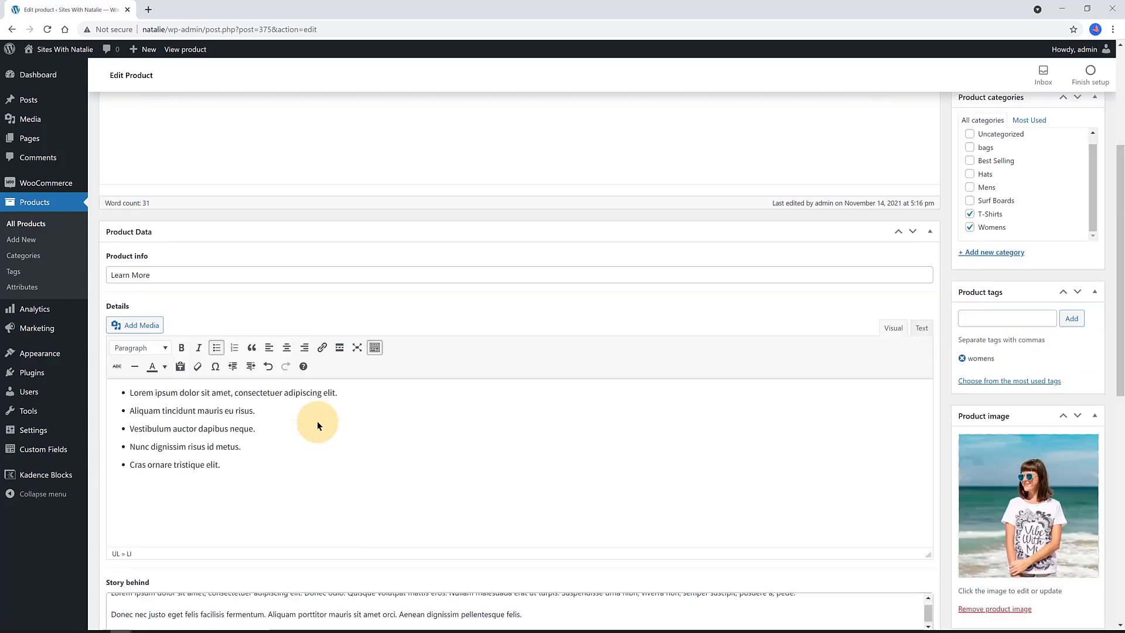
{"action": "scroll", "coordinate": [316, 425], "scroll_direction": "up", "scroll_amount": 2}
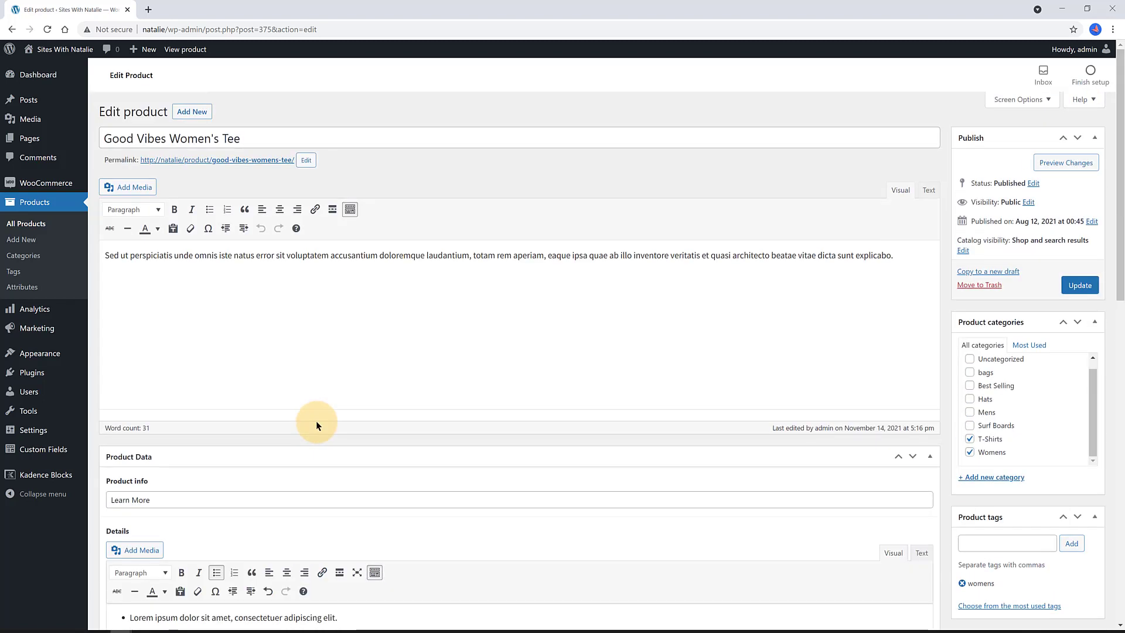
{"action": "left_click", "coordinate": [1079, 284]}
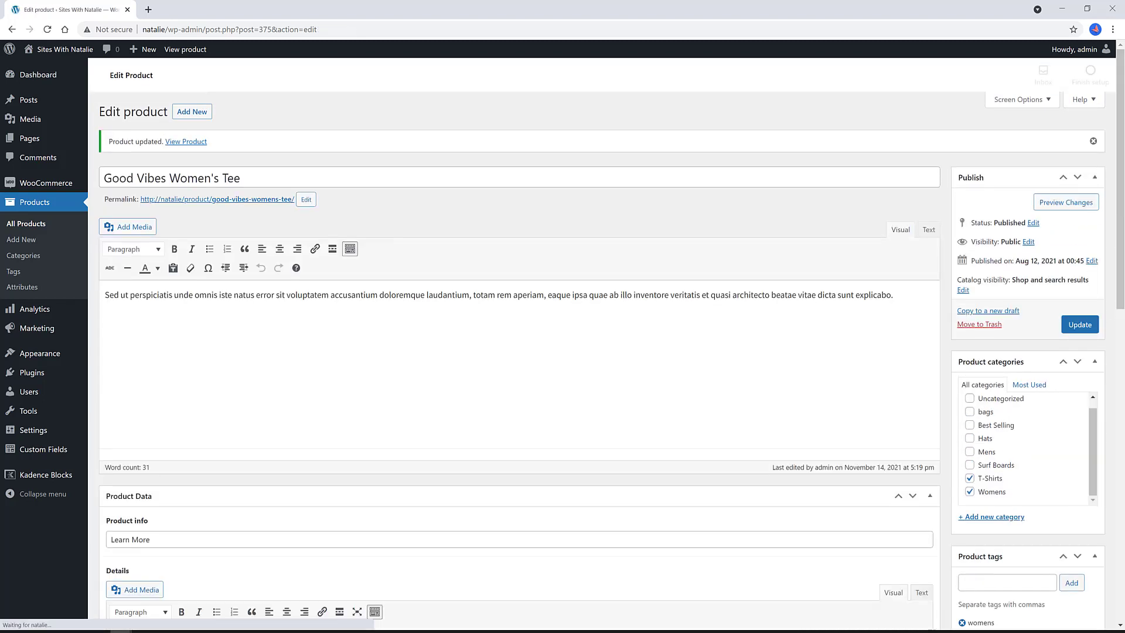
- Create a new DEFAULT-type Kadence element titled 'T-Shirts'
{"action": "mouse_move", "coordinate": [35, 351]}
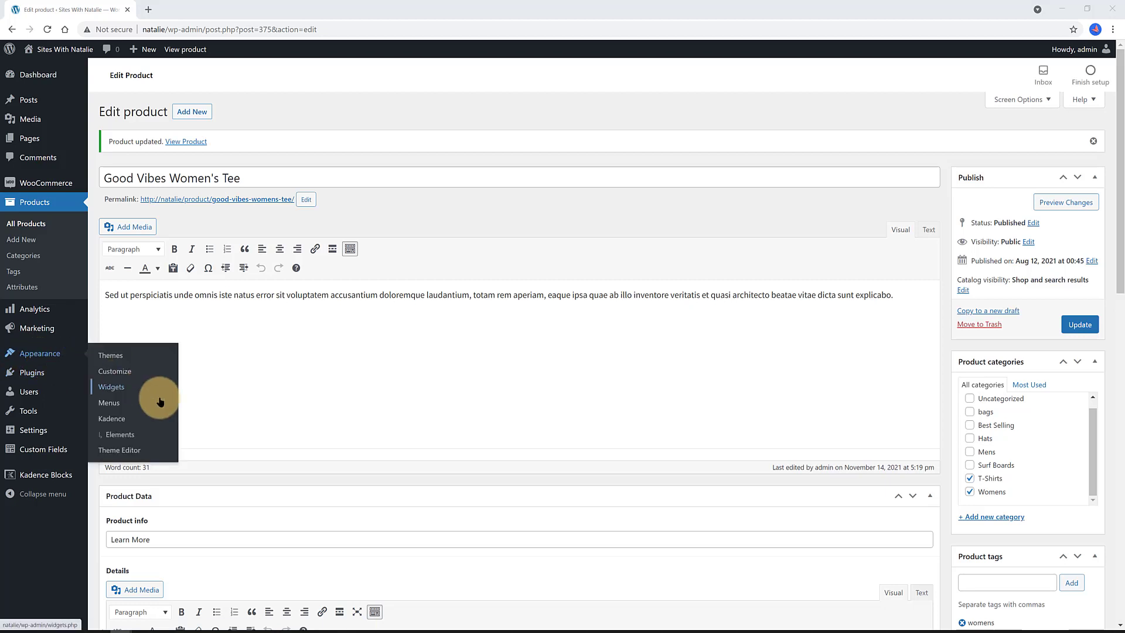
{"action": "left_click", "coordinate": [121, 439]}
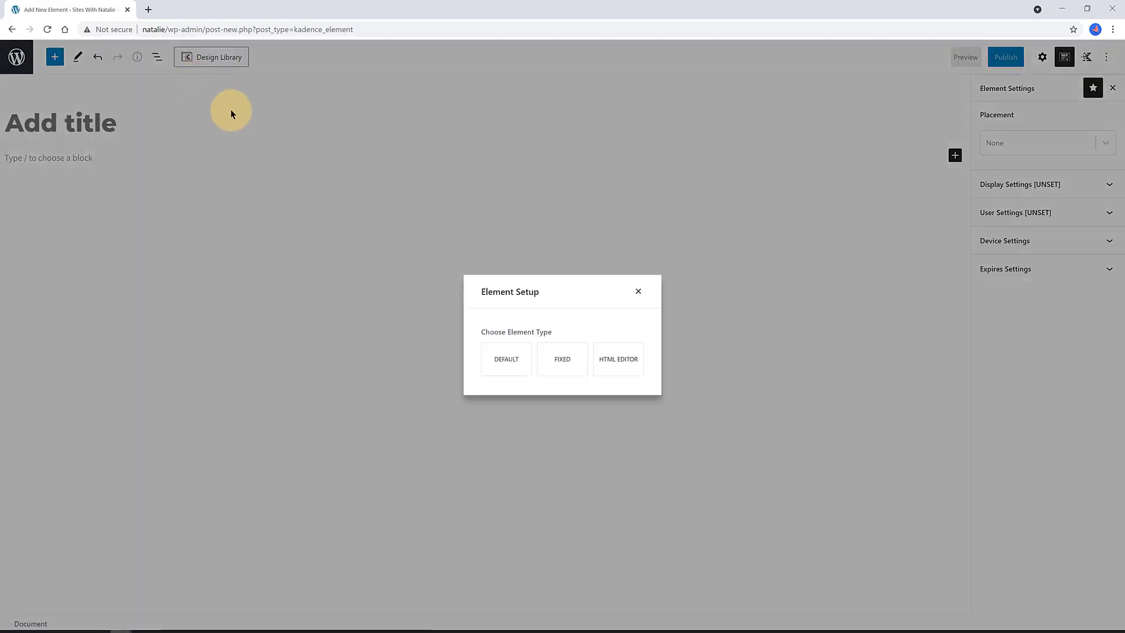
{"action": "left_click", "coordinate": [503, 363]}
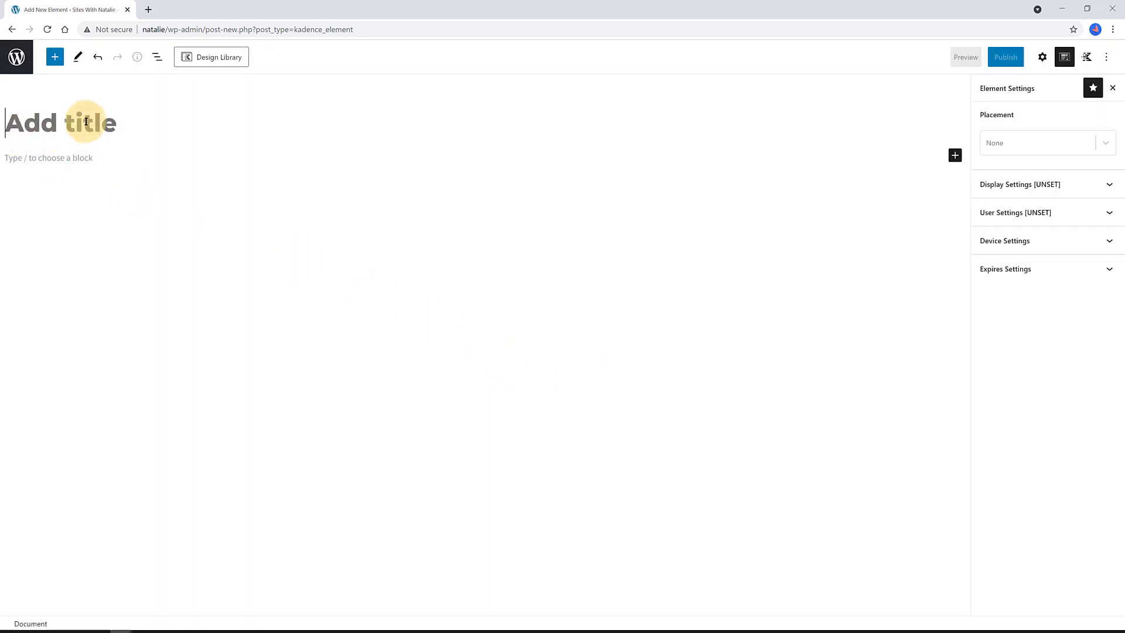
{"action": "type", "text": "T-S"}
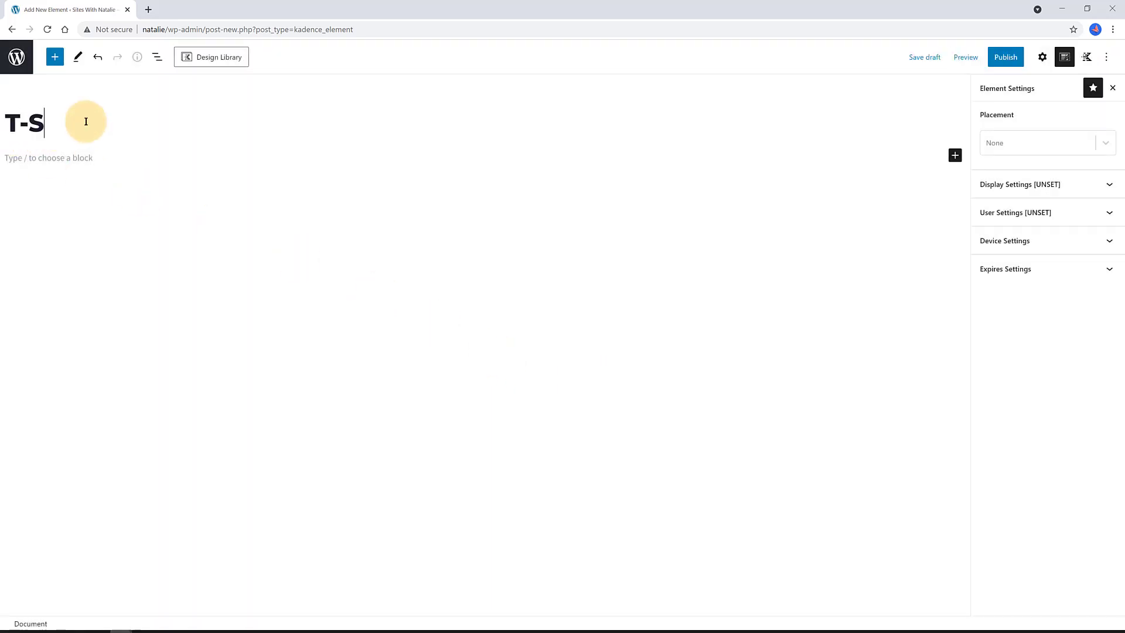
{"action": "type", "text": "hirts"}
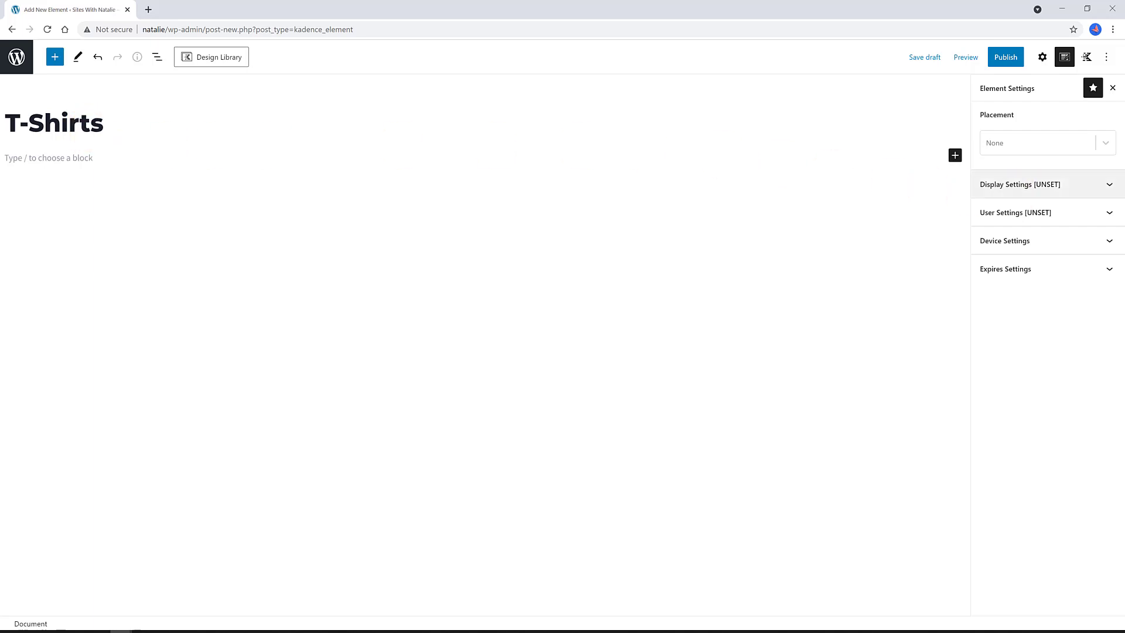
{"action": "left_click", "coordinate": [954, 155]}
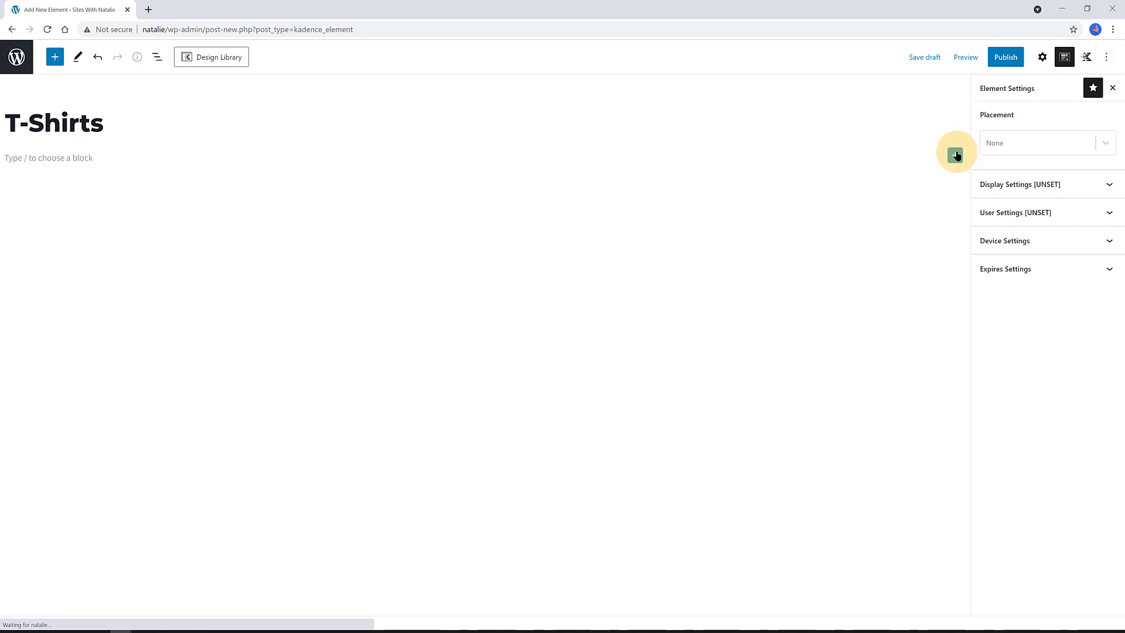
- Insert a single-column Row Layout containing a Modal block
{"action": "left_click", "coordinate": [955, 155]}
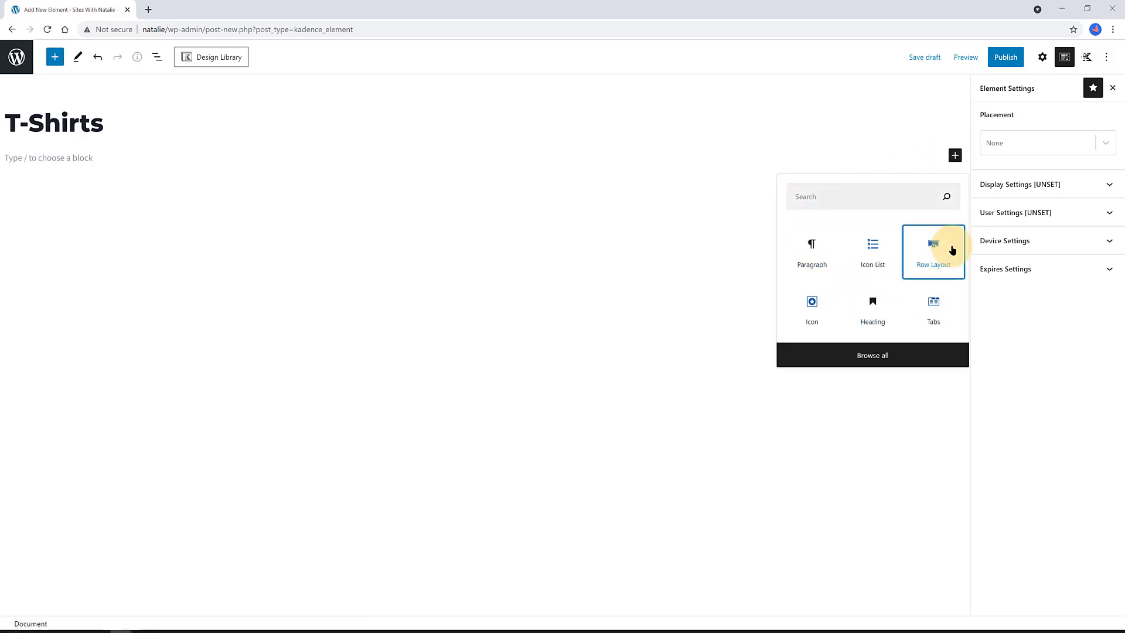
{"action": "left_click", "coordinate": [951, 251]}
{"action": "left_click", "coordinate": [253, 203]}
{"action": "left_click", "coordinate": [485, 177]}
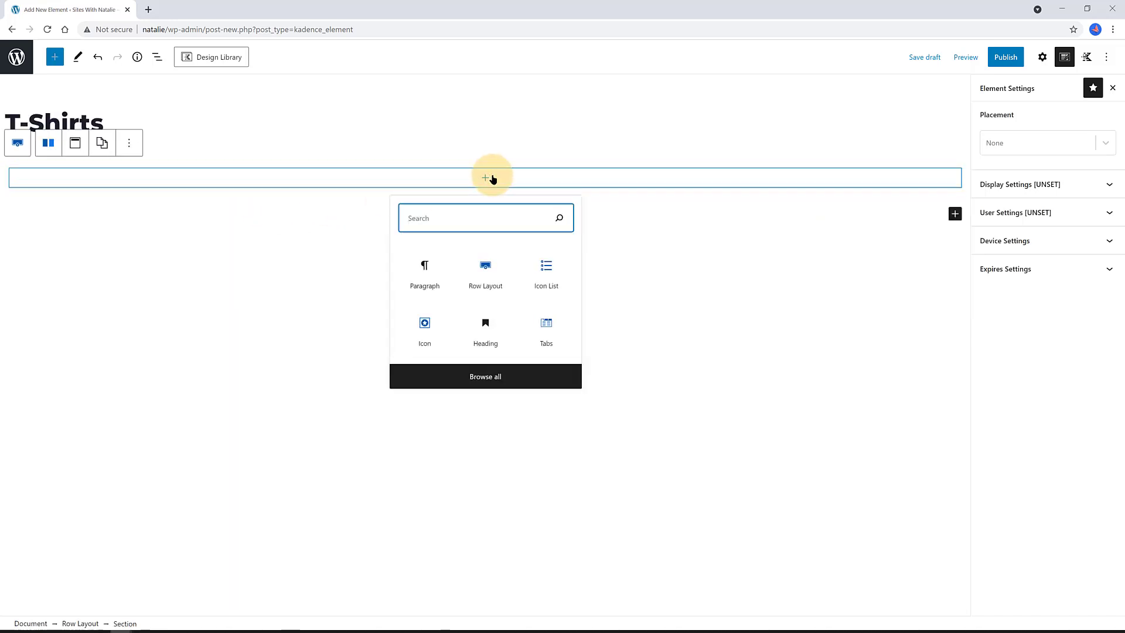
{"action": "type", "text": "Modal"}
{"action": "left_click", "coordinate": [478, 226]}
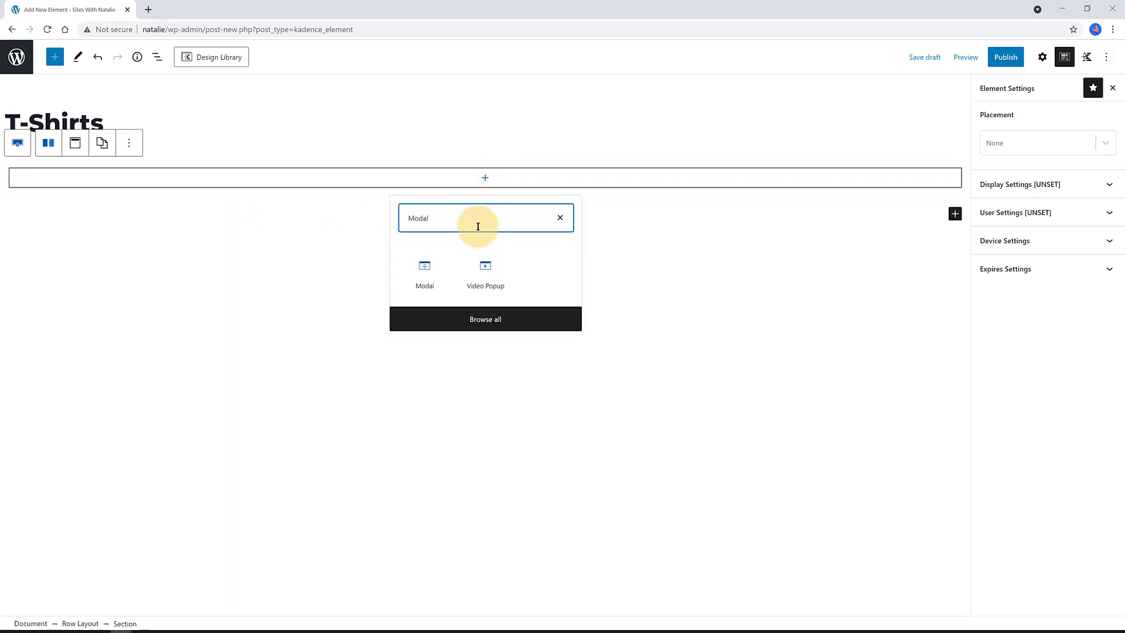
{"action": "left_click", "coordinate": [427, 289]}
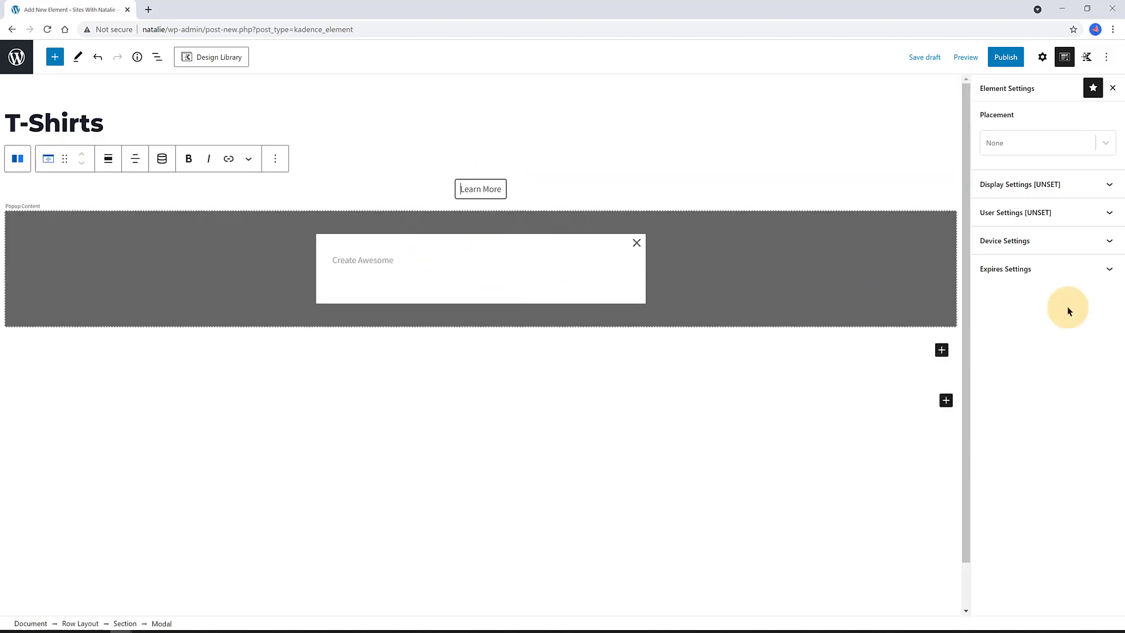
- Change the modal trigger button text from 'Learn More' to 'Get an Offer!'
{"action": "left_click", "coordinate": [478, 185]}
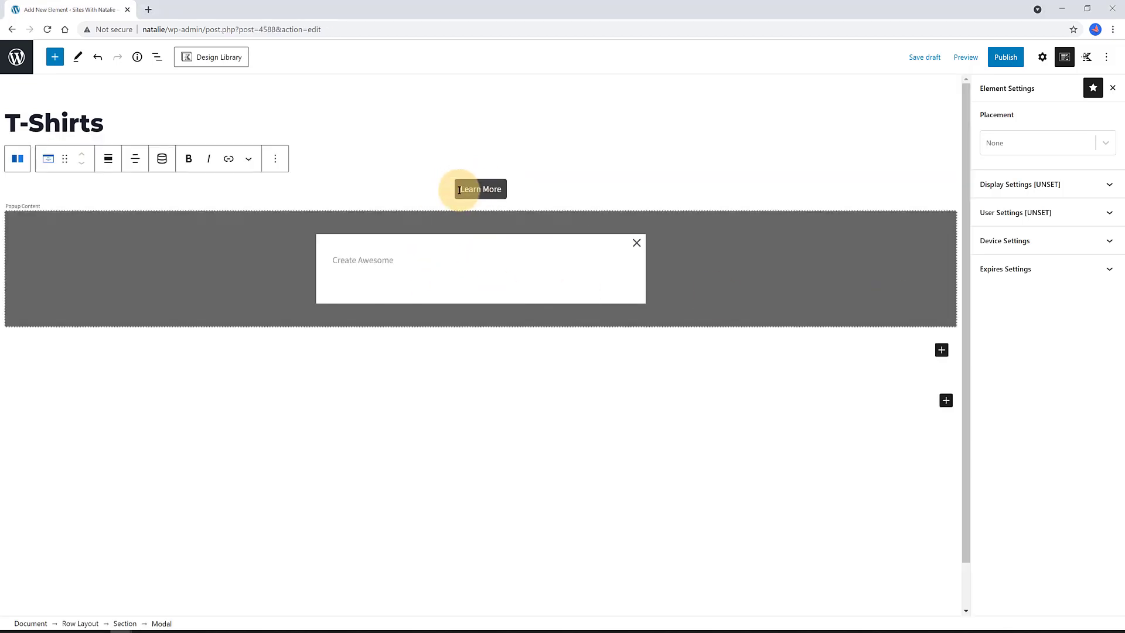
{"action": "triple_click", "coordinate": [502, 189]}
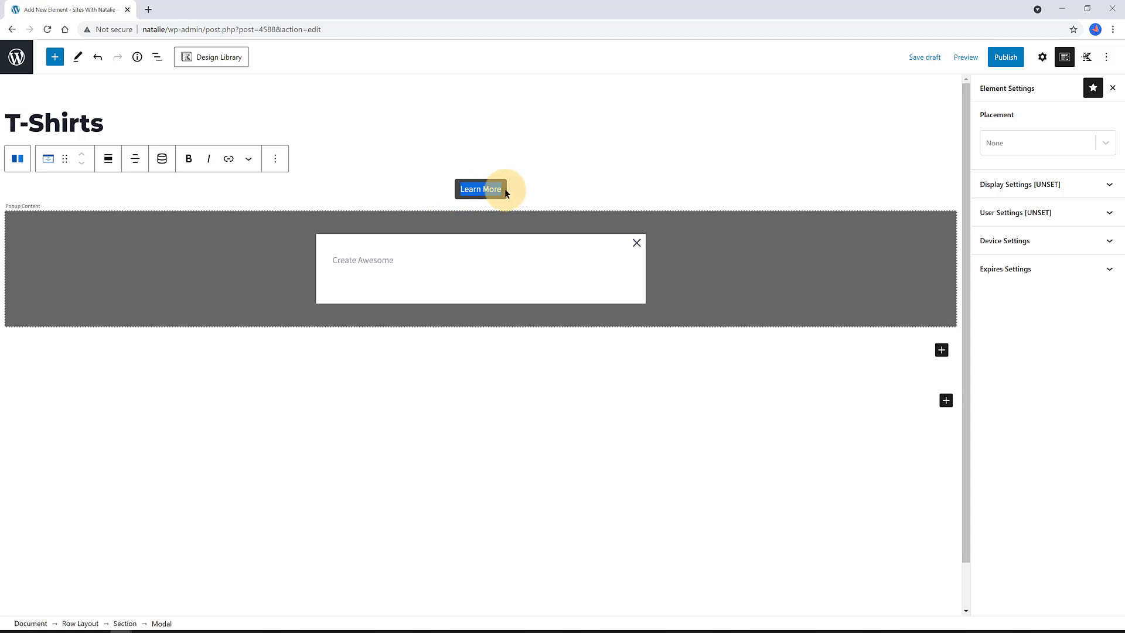
{"action": "type", "text": "c"}
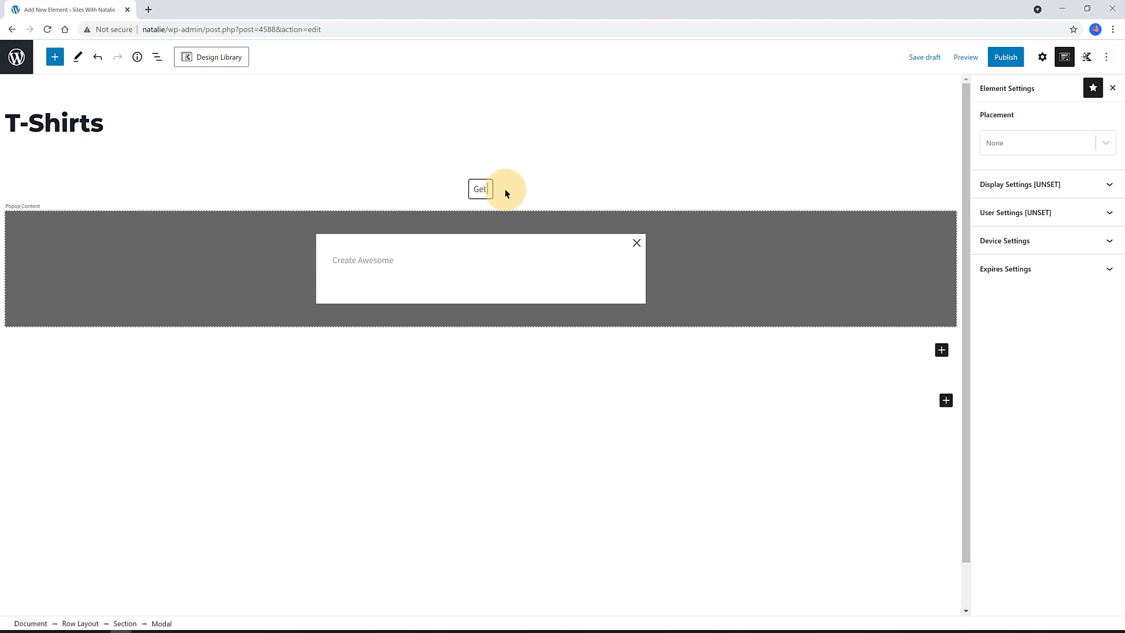
{"action": "type", "text": "et an Offer"}
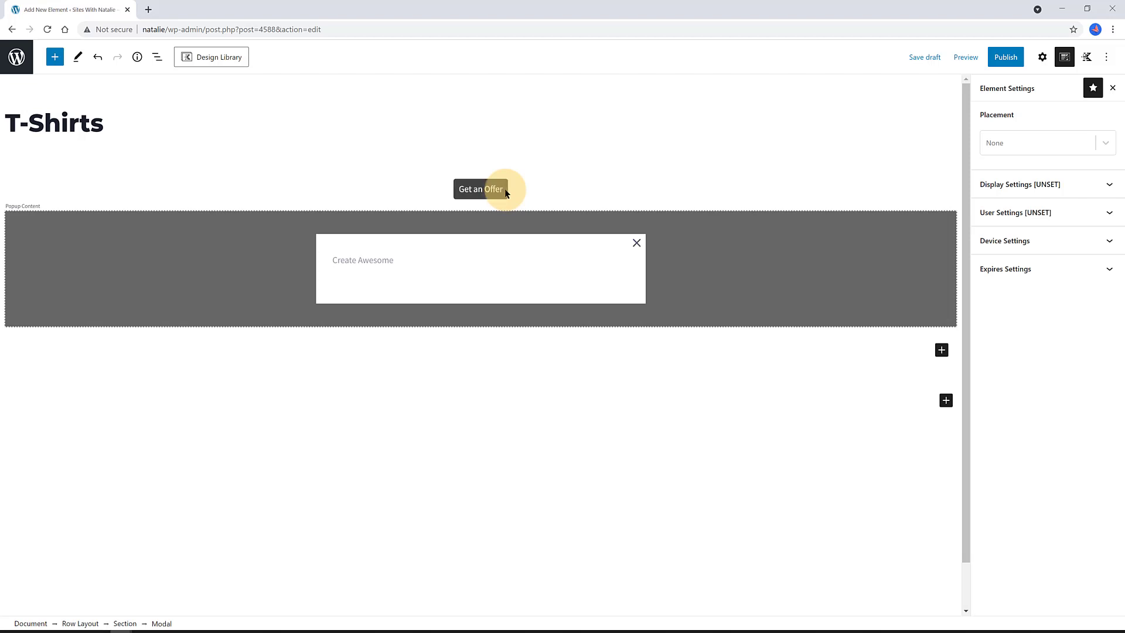
{"action": "type", "text": "!"}
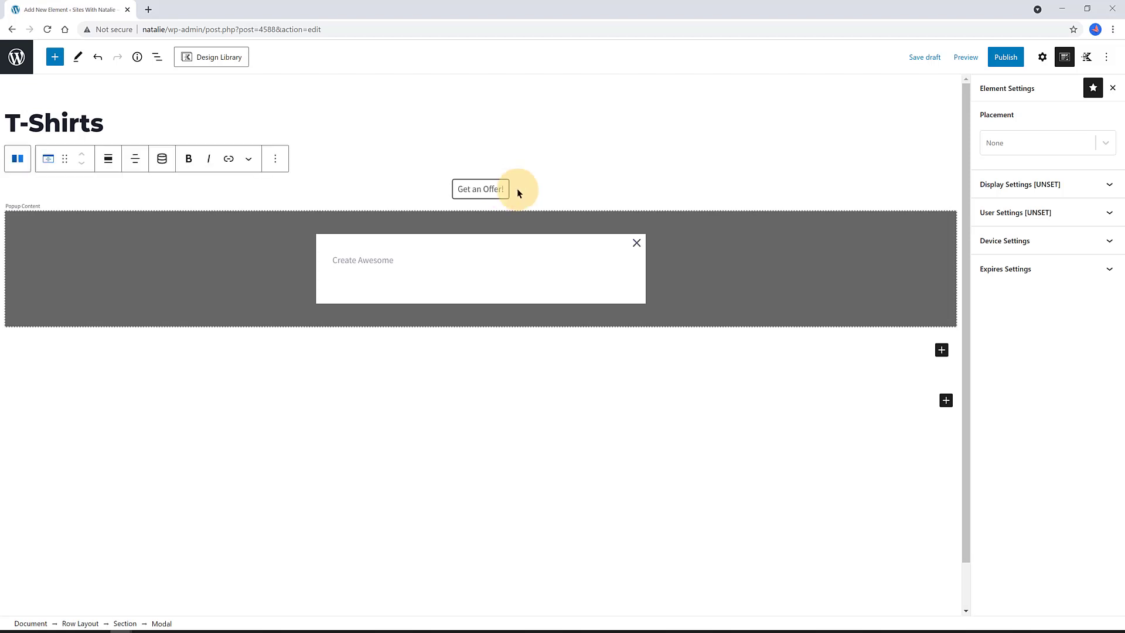
- Give the modal's trigger button a dark background colour in its link settings
{"action": "left_click", "coordinate": [157, 57]}
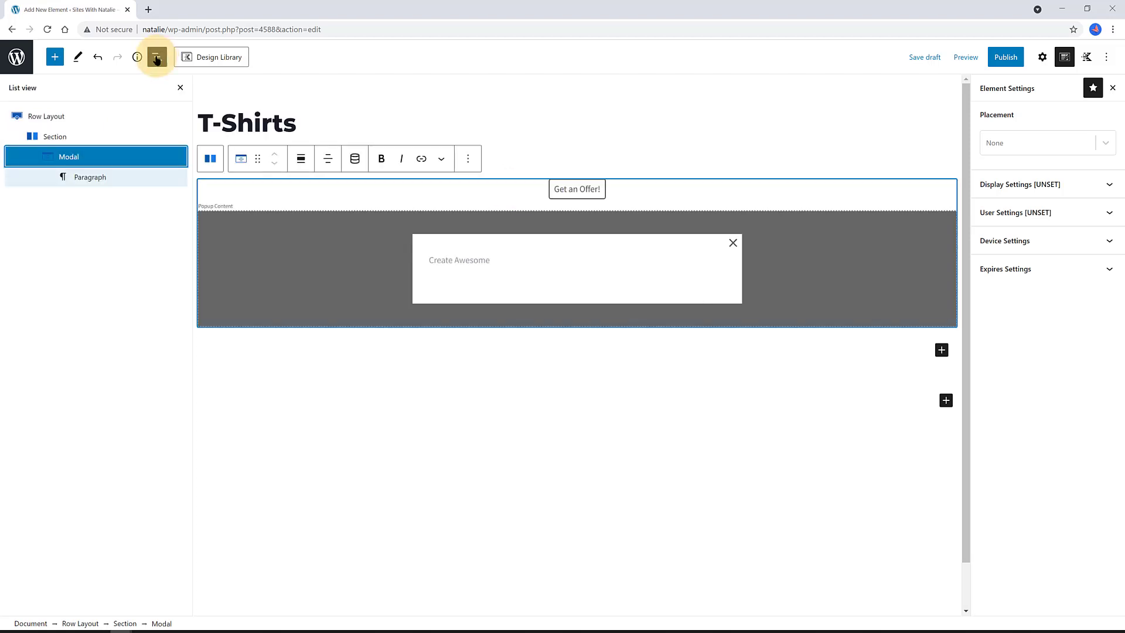
{"action": "left_click", "coordinate": [103, 160]}
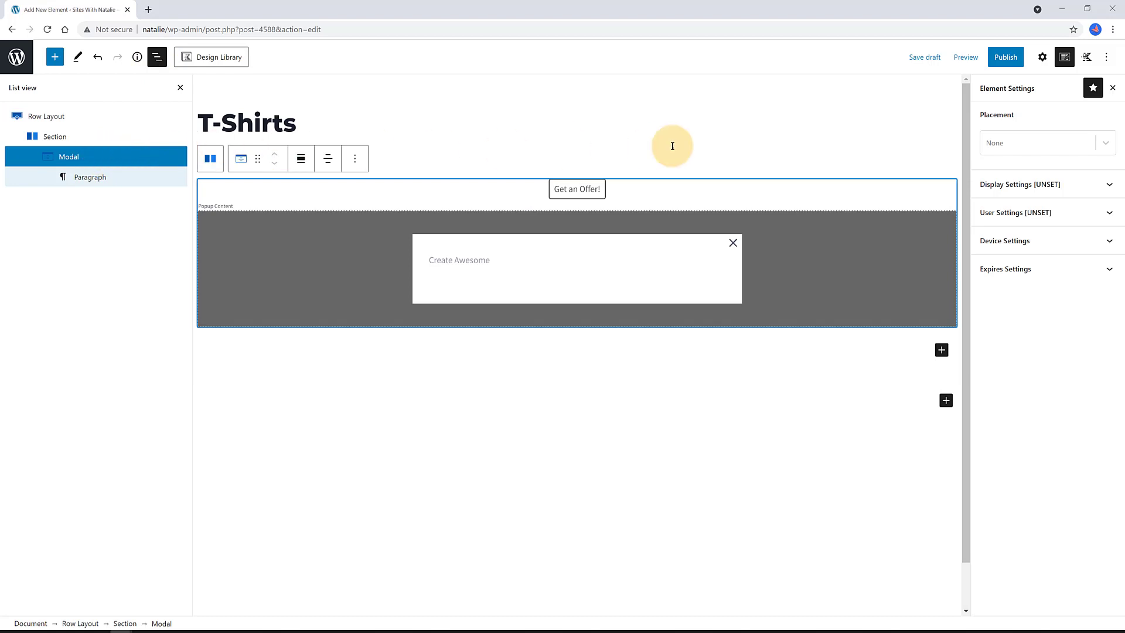
{"action": "left_click", "coordinate": [1042, 58]}
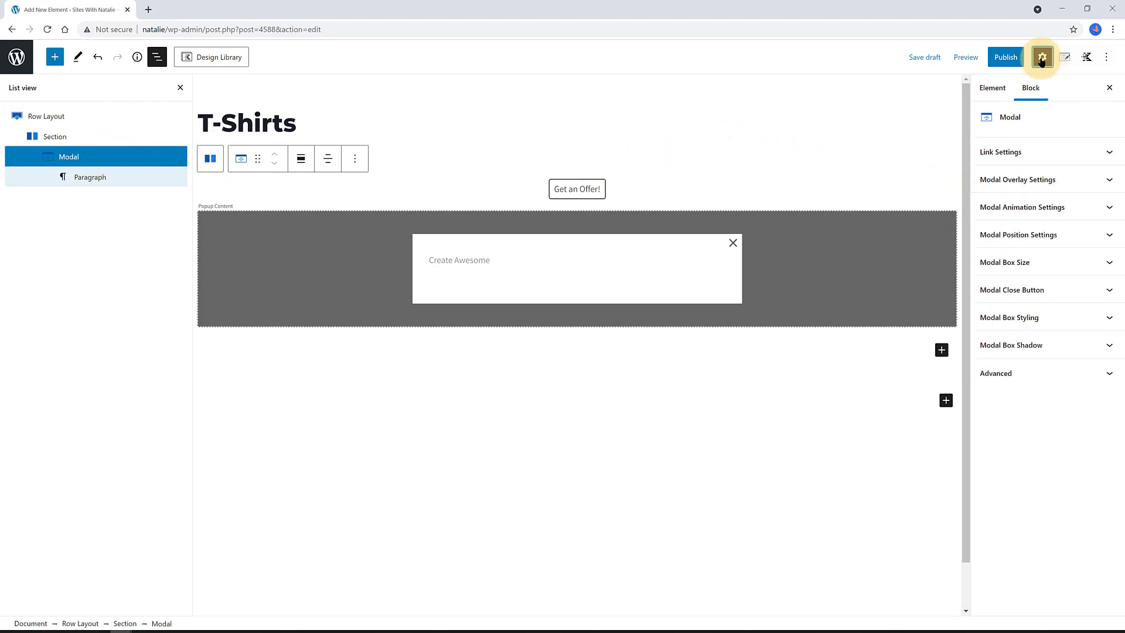
{"action": "left_click", "coordinate": [1026, 152]}
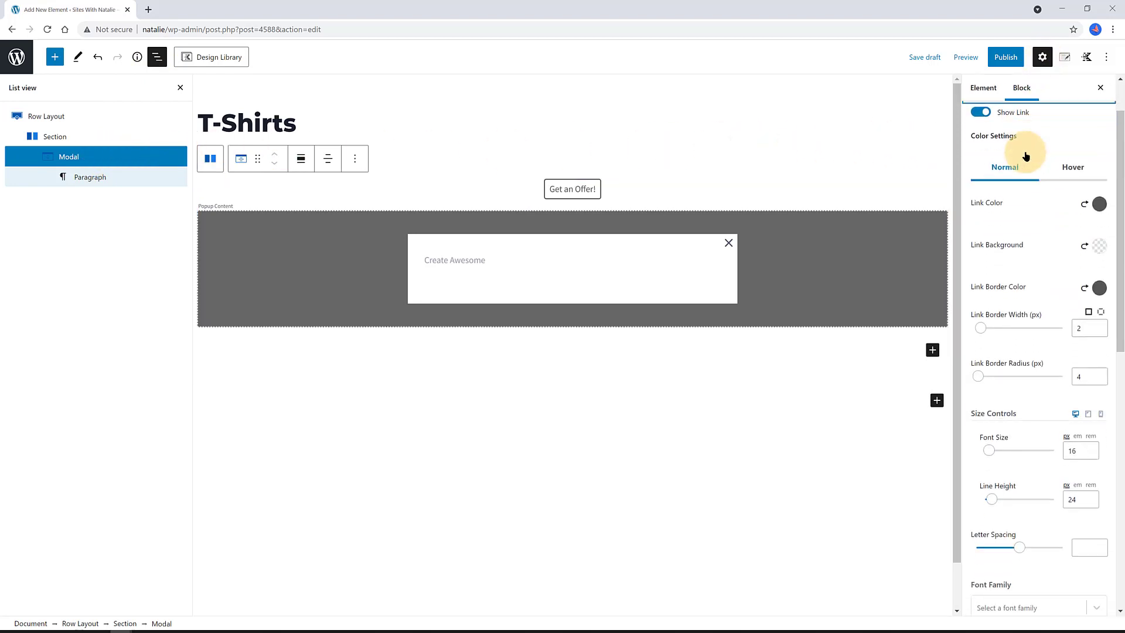
{"action": "left_click", "coordinate": [1100, 249]}
{"action": "left_click", "coordinate": [985, 214]}
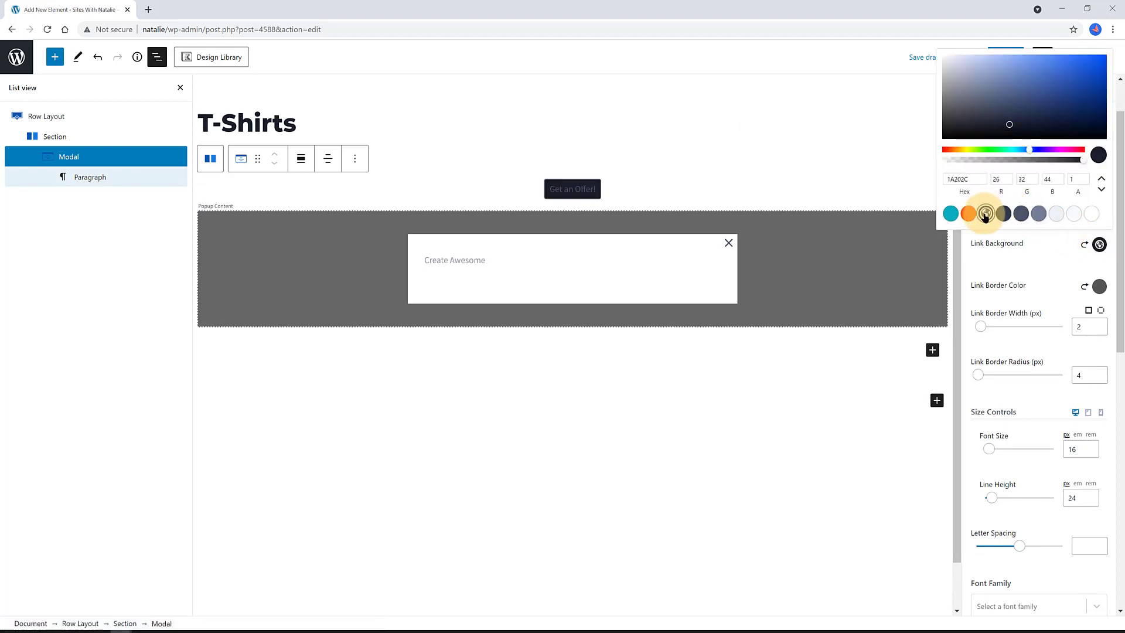
{"action": "left_click", "coordinate": [1044, 248]}
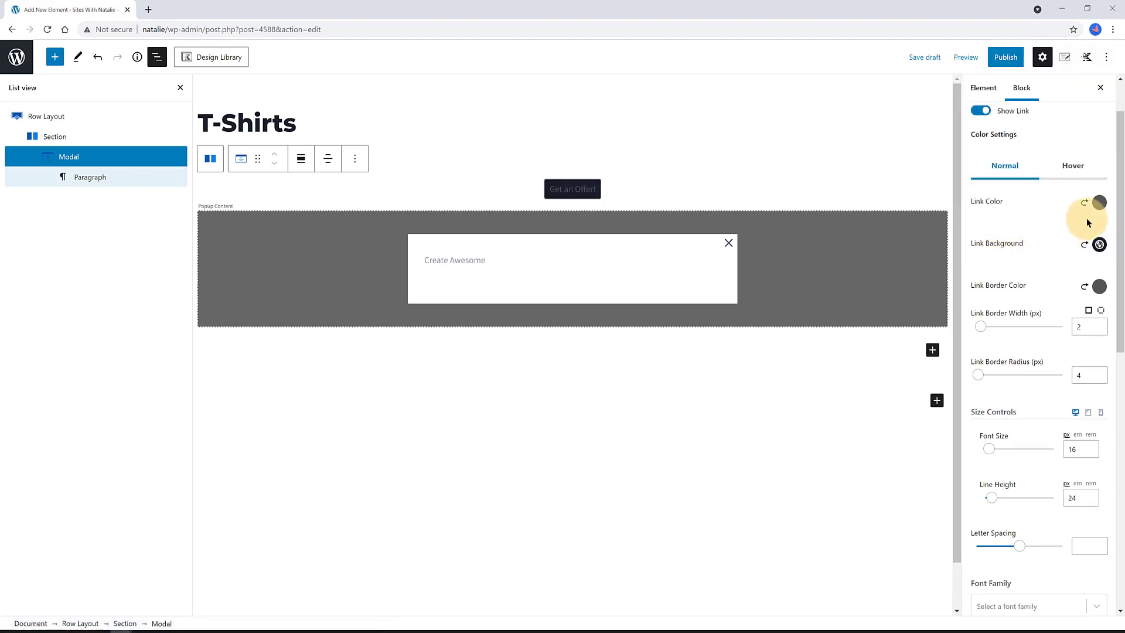
{"action": "left_click", "coordinate": [1098, 203]}
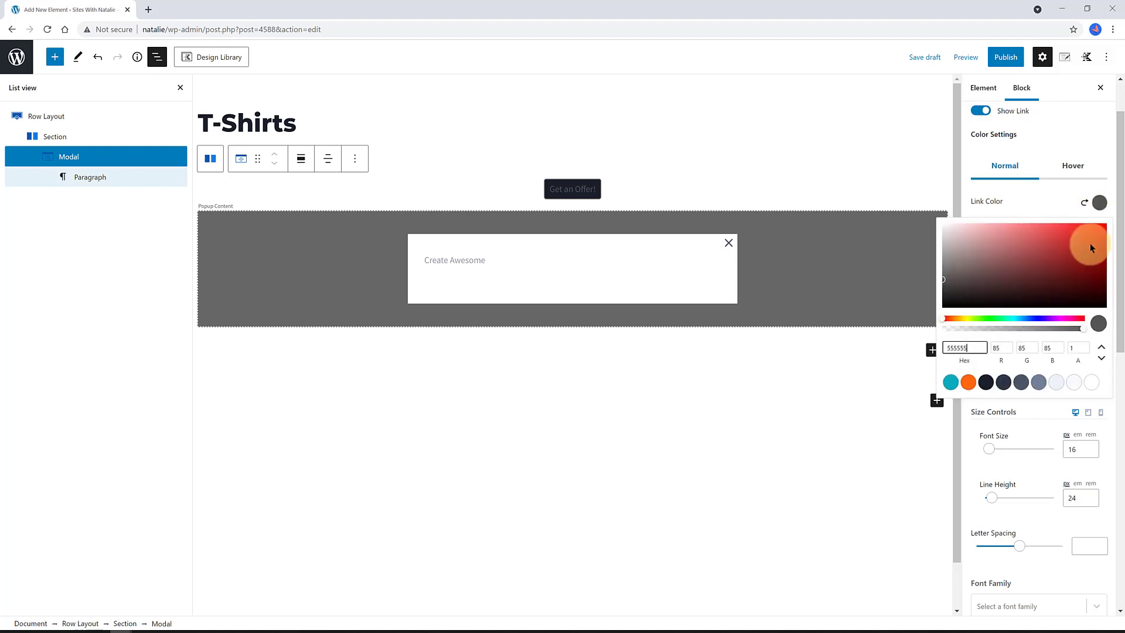
{"action": "left_click", "coordinate": [890, 441]}
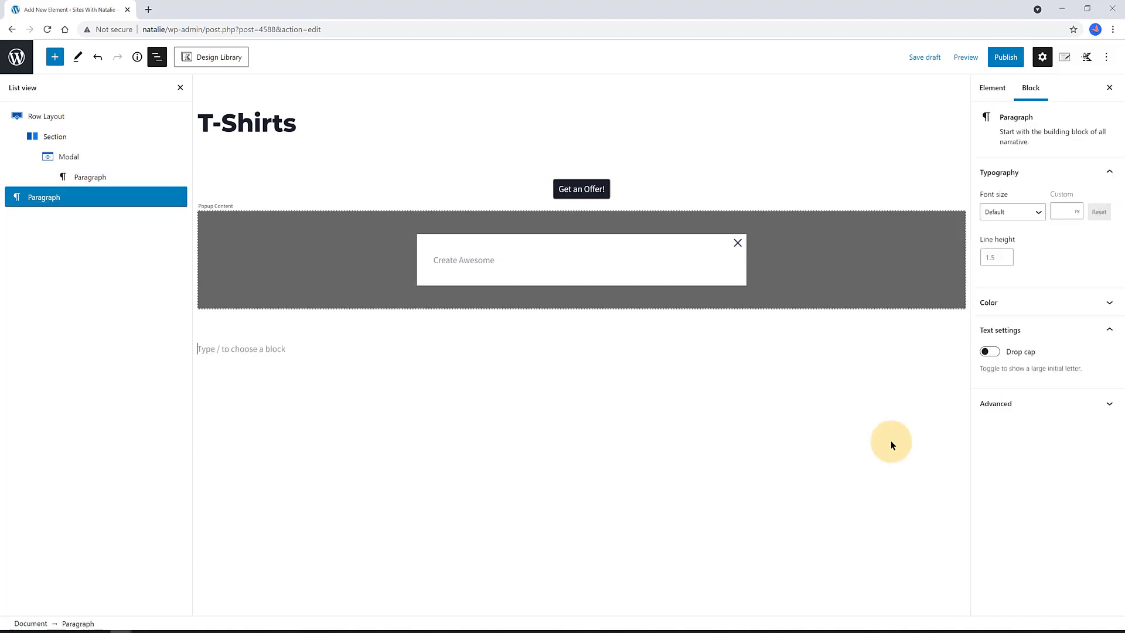
- Set the button's hover border colour to the dark preset and select its font size
{"action": "left_click", "coordinate": [596, 189]}
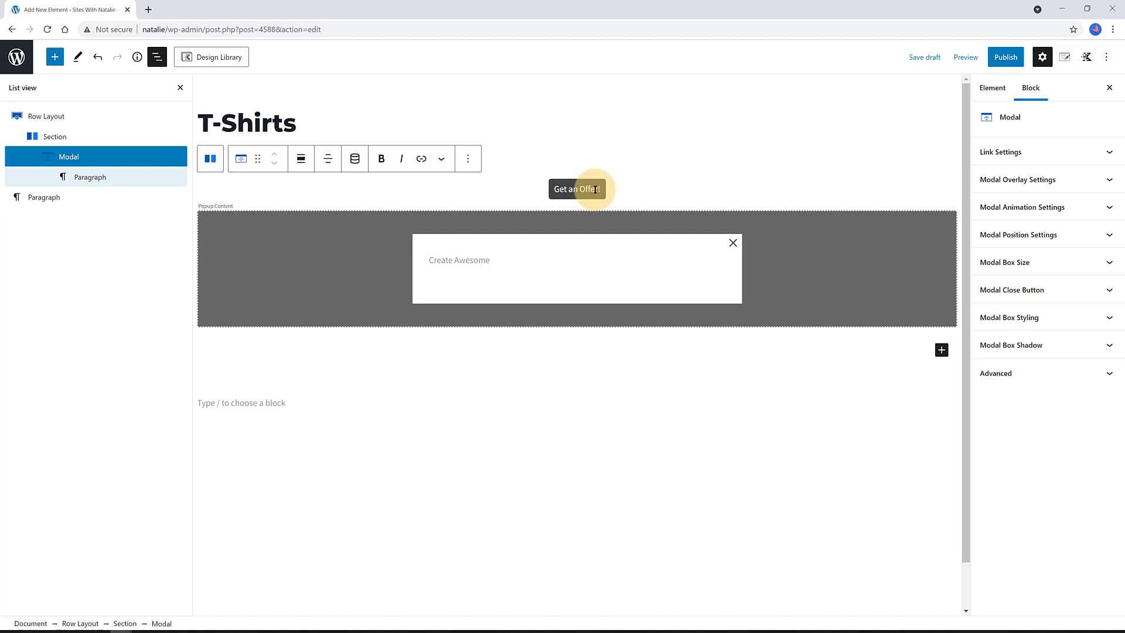
{"action": "left_click", "coordinate": [1099, 152]}
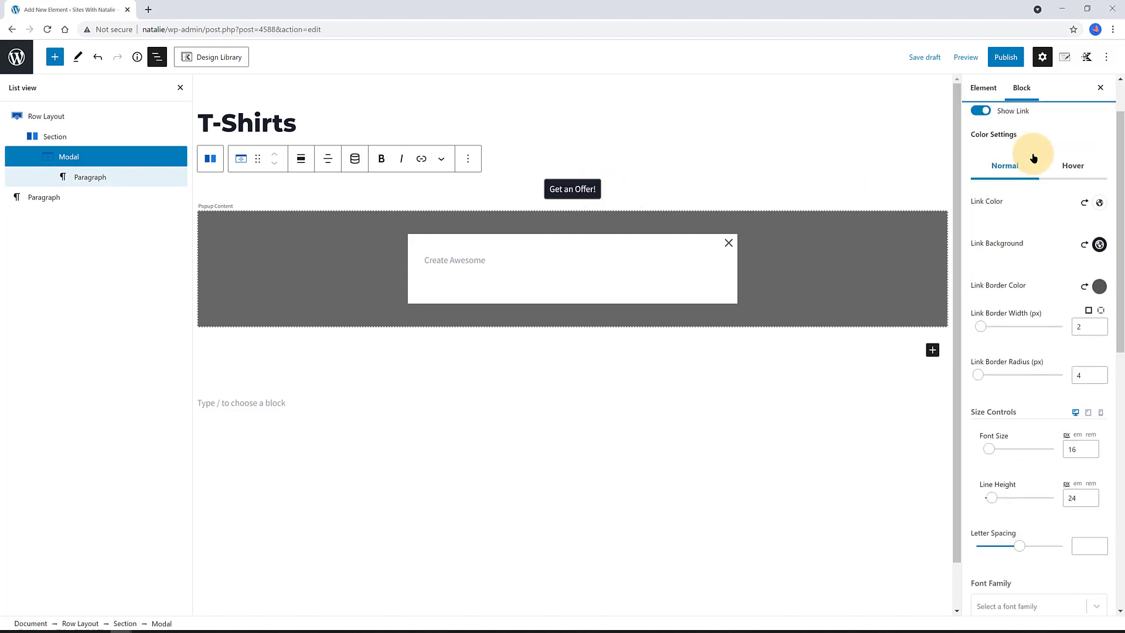
{"action": "left_click", "coordinate": [1072, 165]}
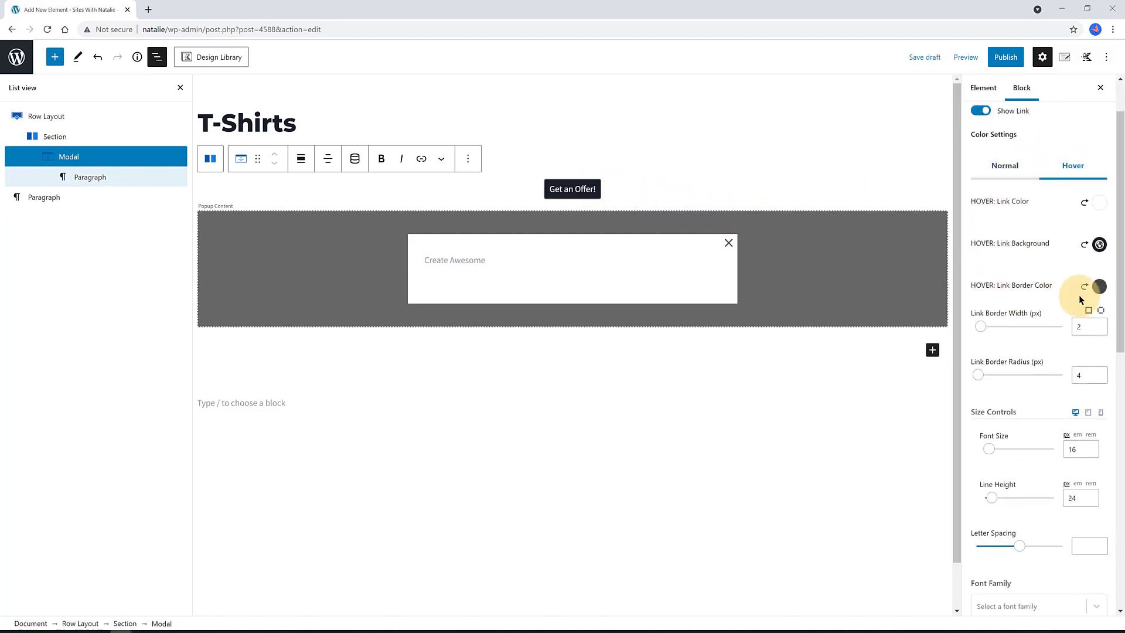
{"action": "left_click", "coordinate": [1099, 285]}
{"action": "left_click", "coordinate": [986, 255]}
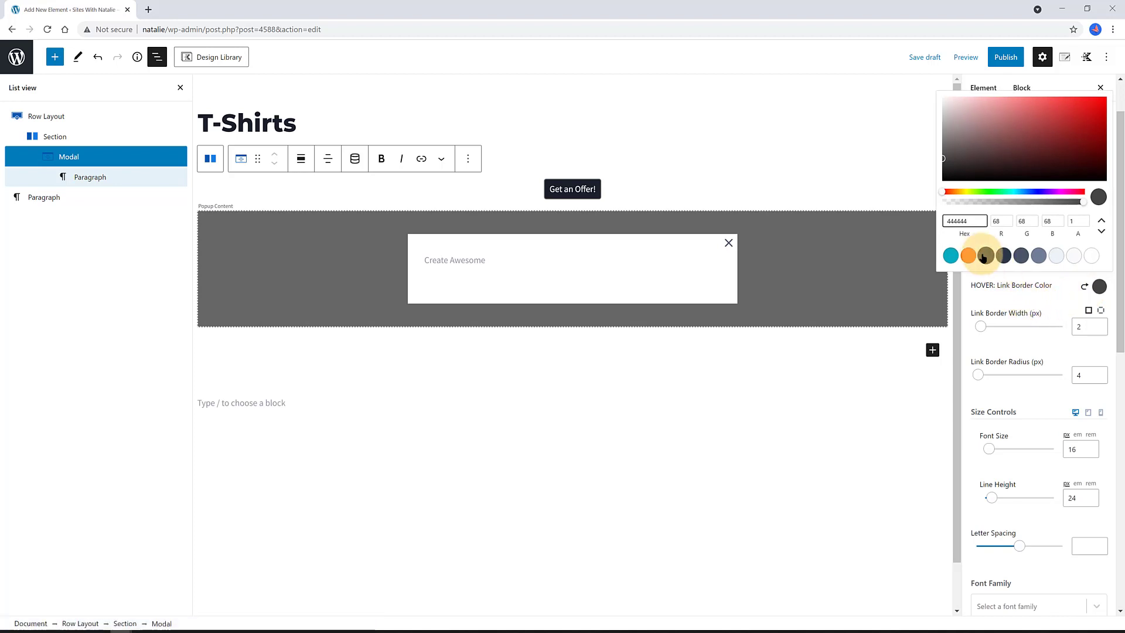
{"action": "left_click", "coordinate": [920, 362]}
{"action": "left_click", "coordinate": [598, 189]}
{"action": "double_click", "coordinate": [1076, 298]}
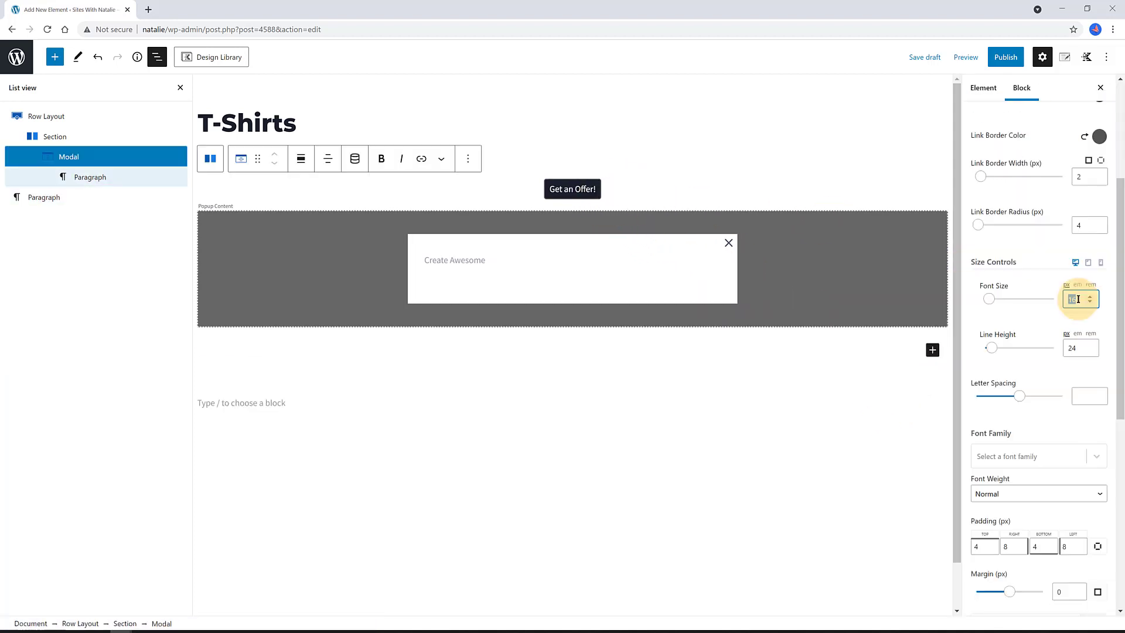
{"action": "scroll", "coordinate": [1025, 404], "scroll_direction": "down", "scroll_amount": 4}
- Give the button the first 'info' icon, placed on the left side
{"action": "left_click", "coordinate": [1024, 405]}
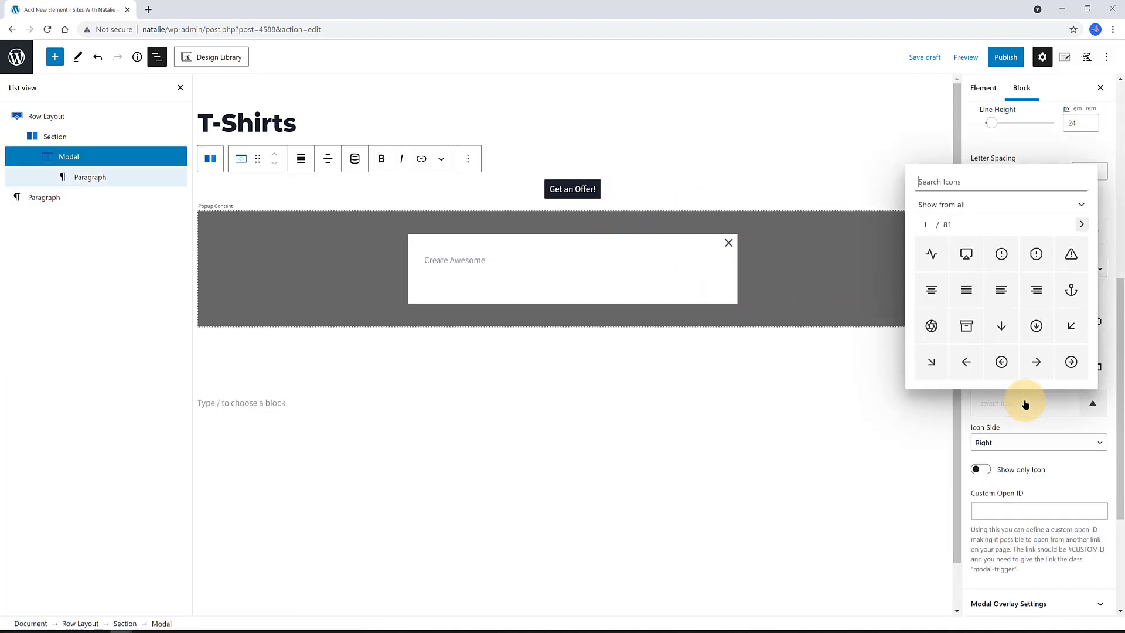
{"action": "type", "text": "info"}
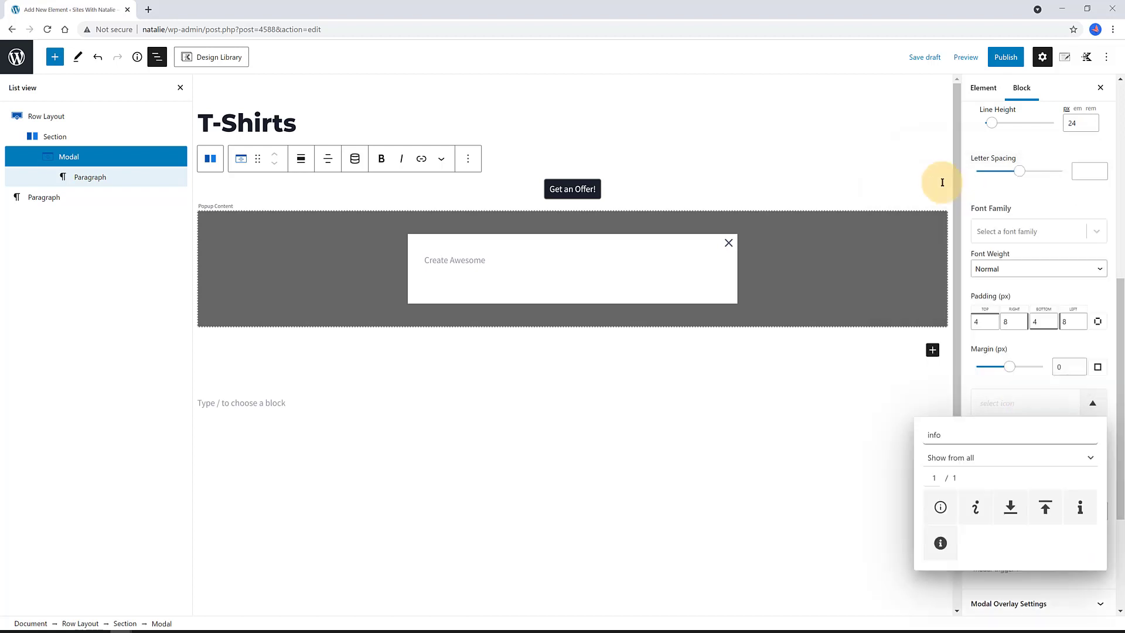
{"action": "left_click", "coordinate": [940, 507]}
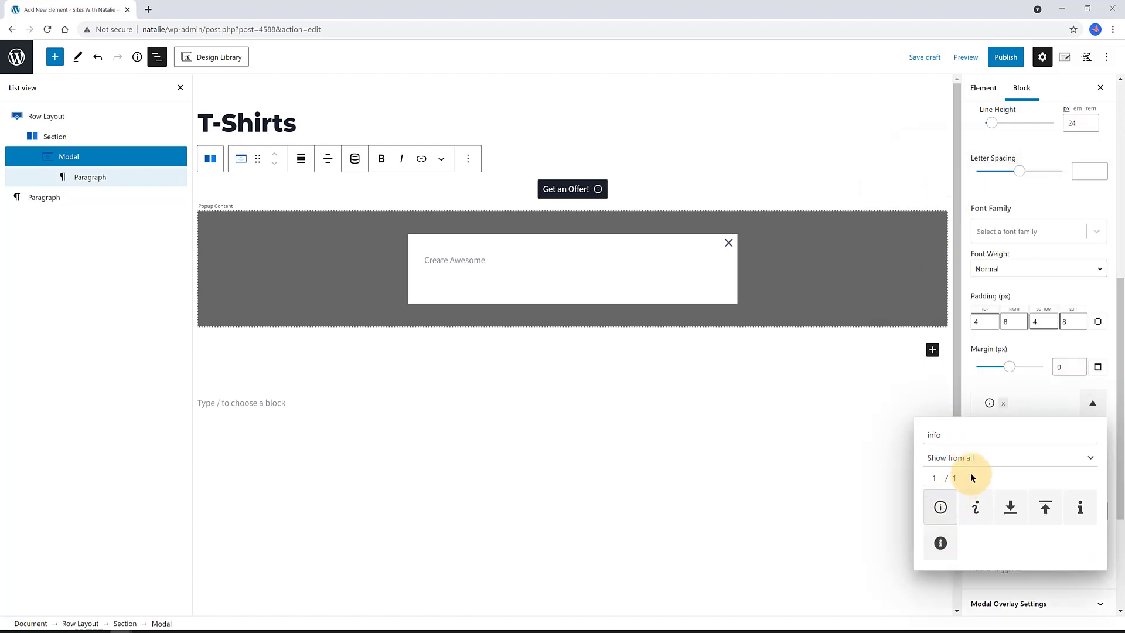
{"action": "left_click", "coordinate": [969, 377]}
{"action": "left_click", "coordinate": [1011, 442]}
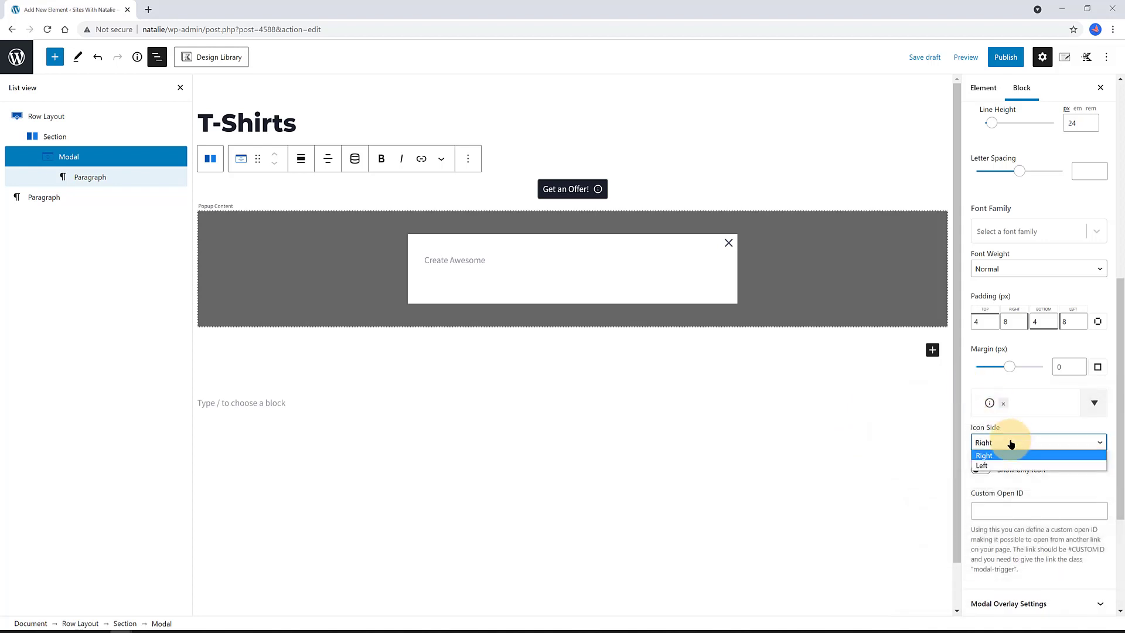
{"action": "left_click", "coordinate": [983, 466]}
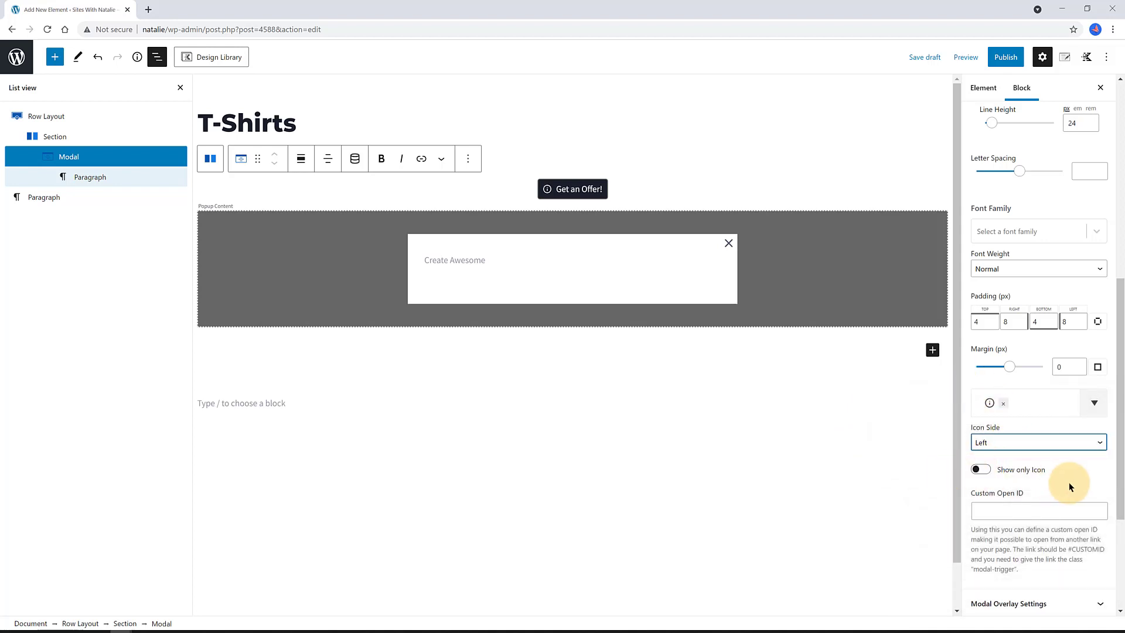
- Select the popup's Create Awesome paragraph and bring up the block inserter
{"action": "scroll", "coordinate": [1070, 483], "scroll_direction": "down", "scroll_amount": 1}
{"action": "left_click", "coordinate": [577, 261]}
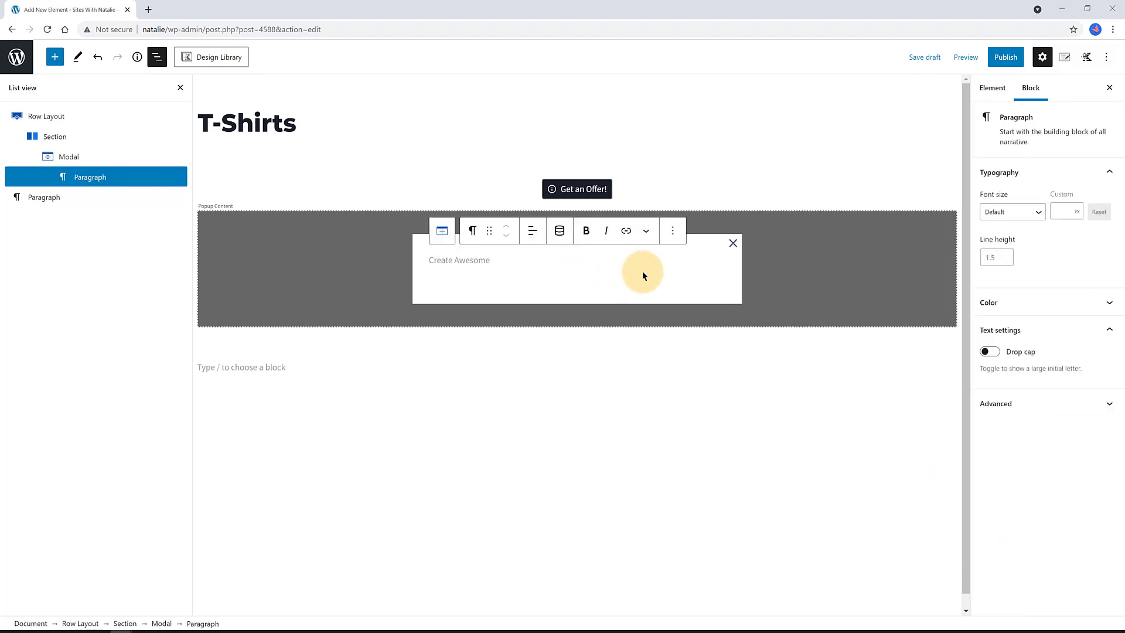
{"action": "left_click", "coordinate": [713, 261]}
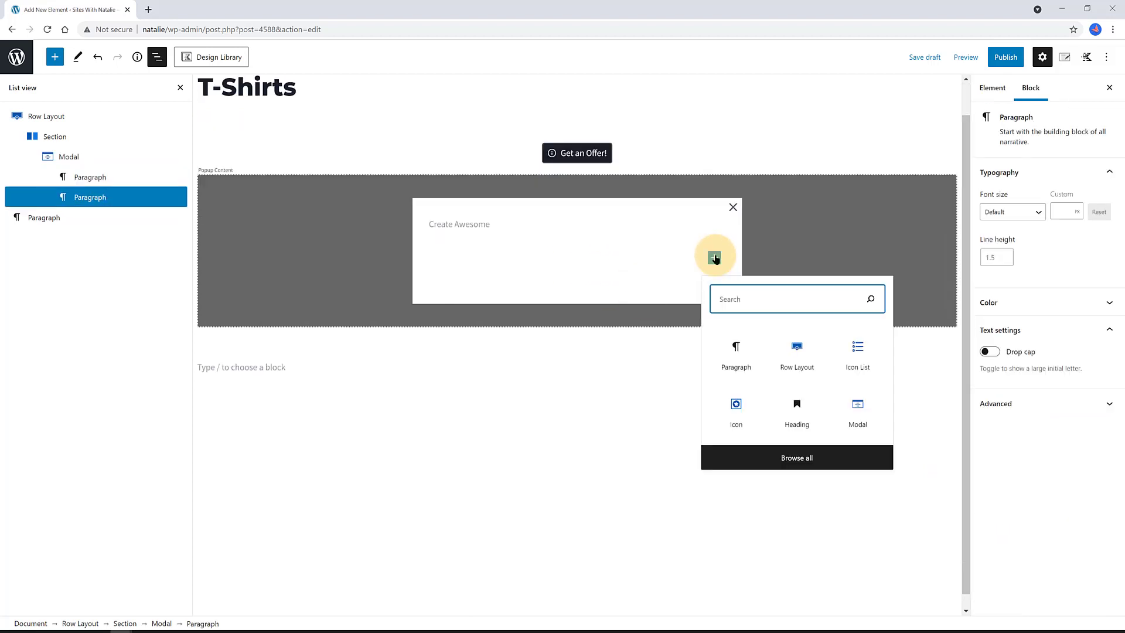
- Add a centred H4 heading reading '20%OFF TODAY!' inside the popup
{"action": "left_click", "coordinate": [788, 393]}
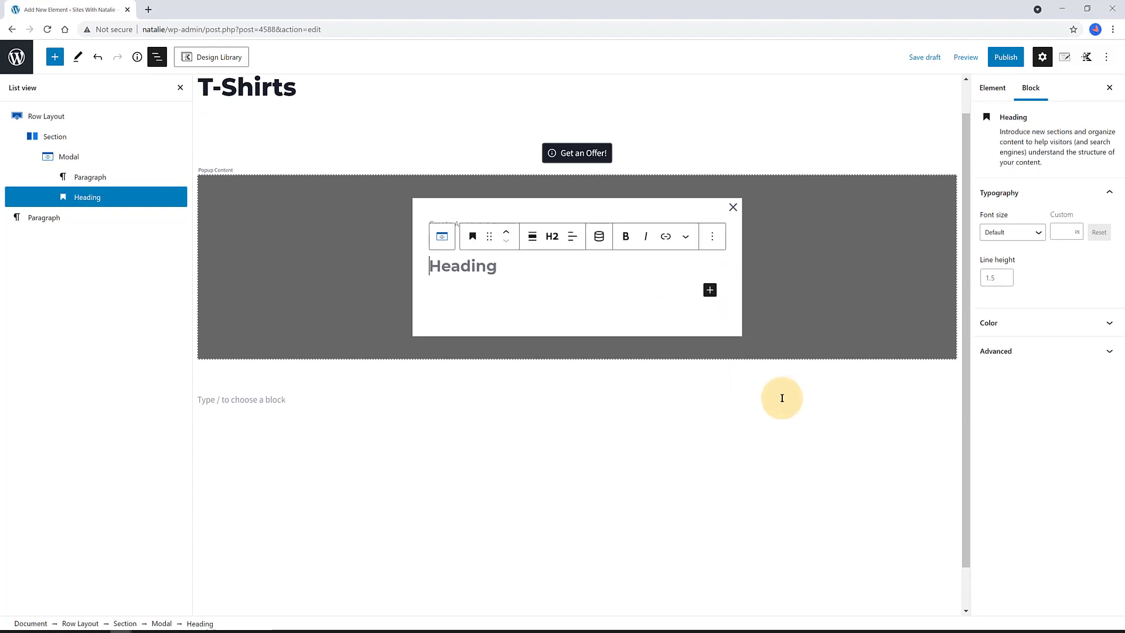
{"action": "left_click", "coordinate": [552, 236]}
{"action": "left_click", "coordinate": [631, 271]}
{"action": "left_click", "coordinate": [468, 268]}
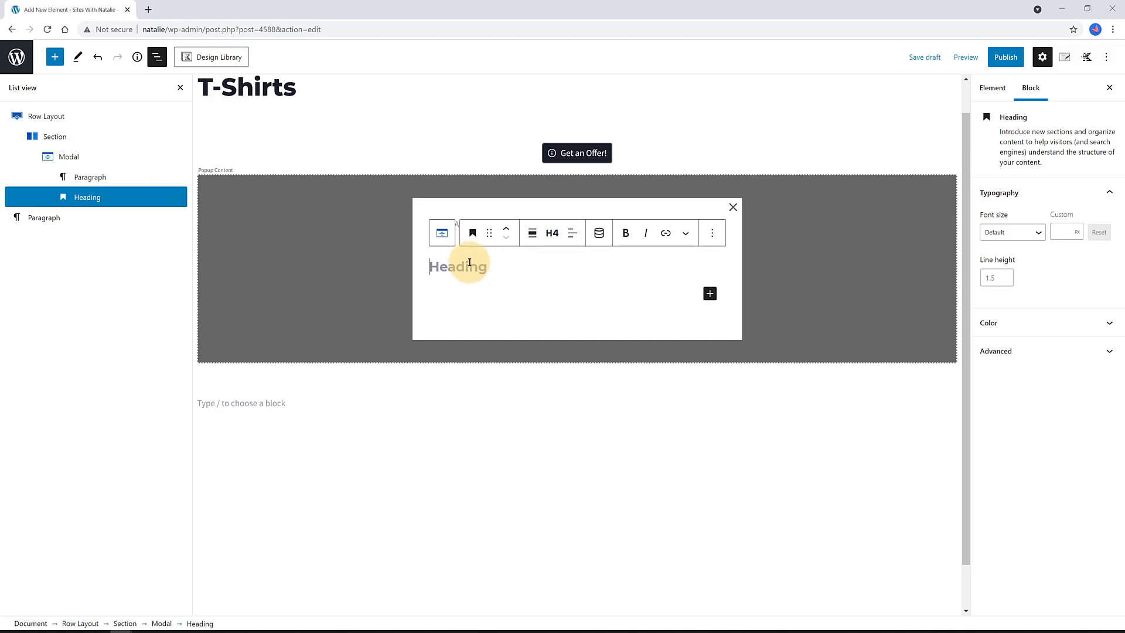
{"action": "type", "text": "20%OFF TODAY!"}
{"action": "left_click", "coordinate": [572, 232]}
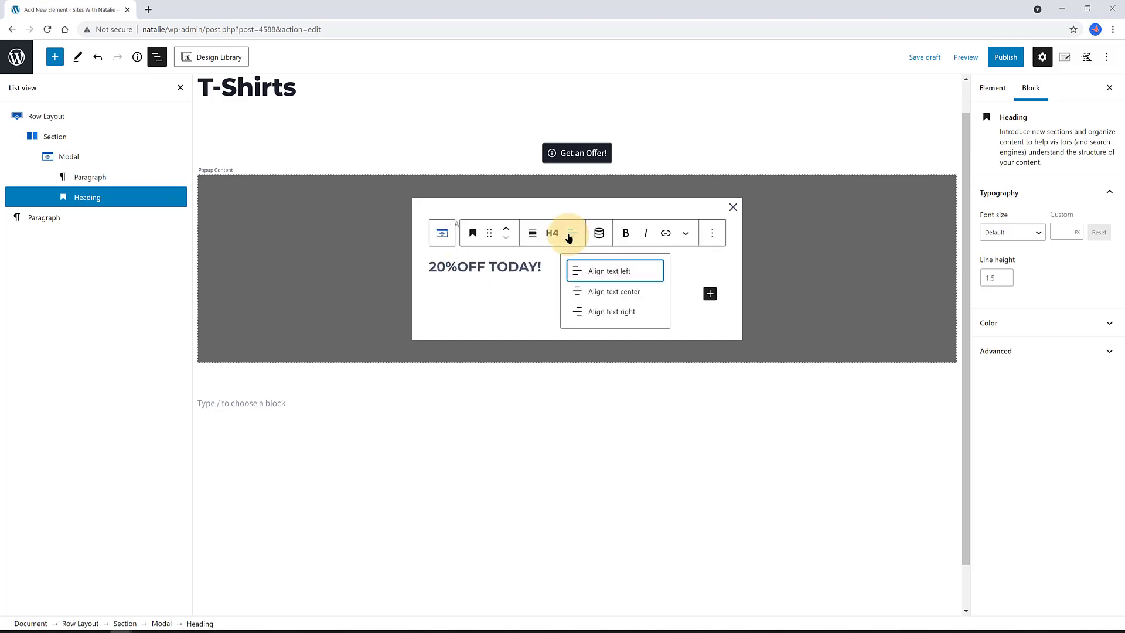
{"action": "left_click", "coordinate": [600, 291]}
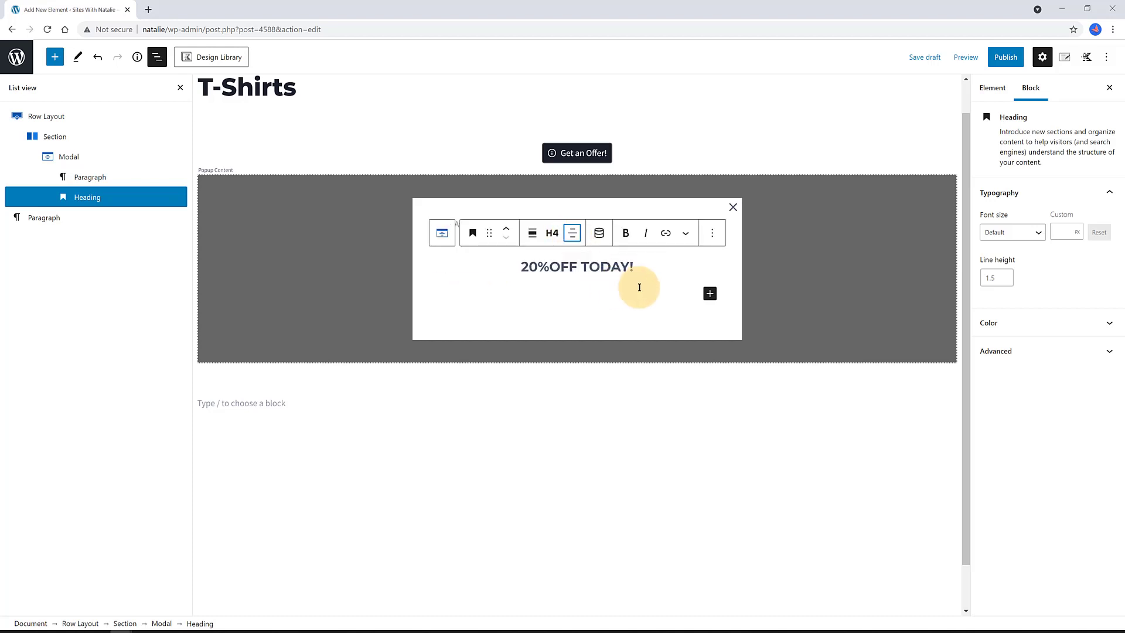
- Insert an Advanced Button labelled 'Apply the Offer!' that links to the Checkout page
{"action": "left_click", "coordinate": [709, 293]}
{"action": "left_click", "coordinate": [744, 324]}
{"action": "type", "text": "advanc"}
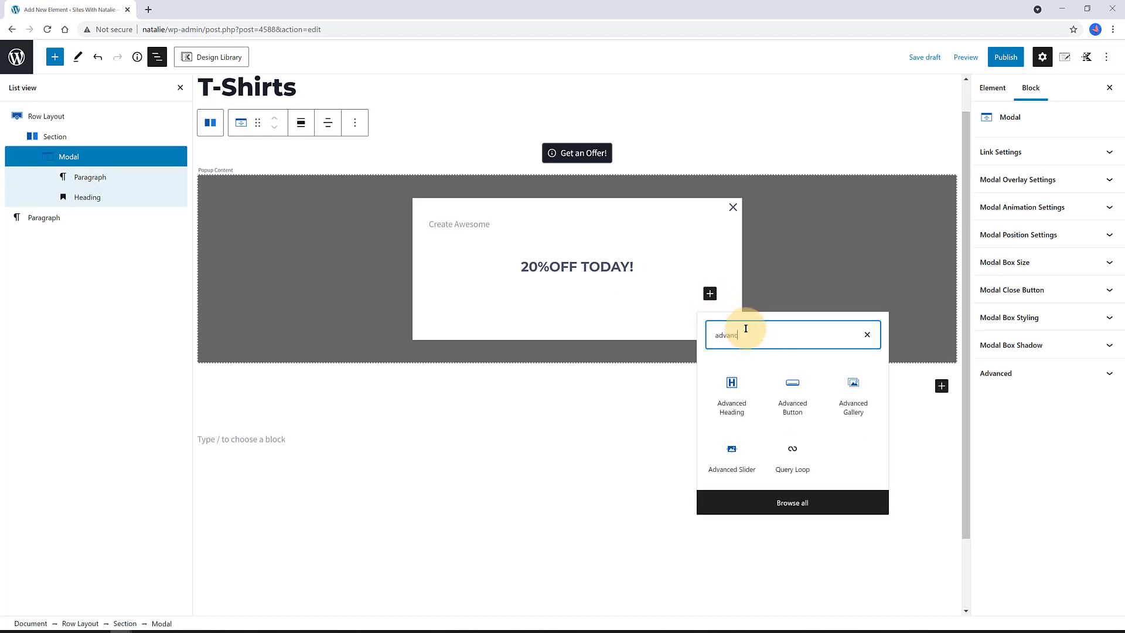
{"action": "type", "text": "ed"}
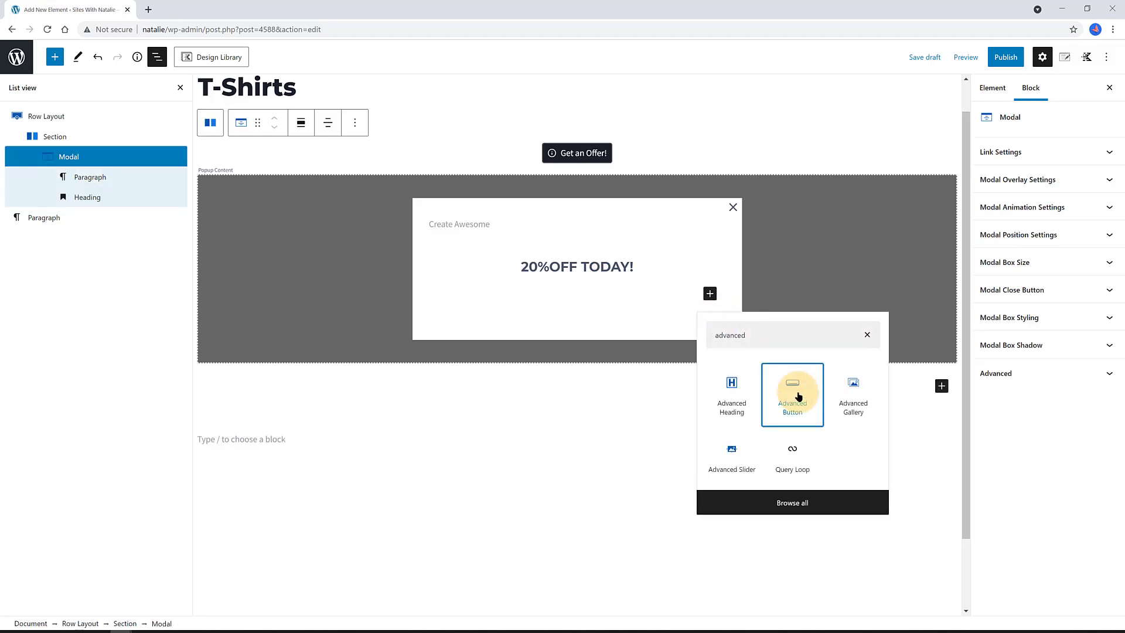
{"action": "left_click", "coordinate": [792, 390]}
{"action": "left_click", "coordinate": [571, 303]}
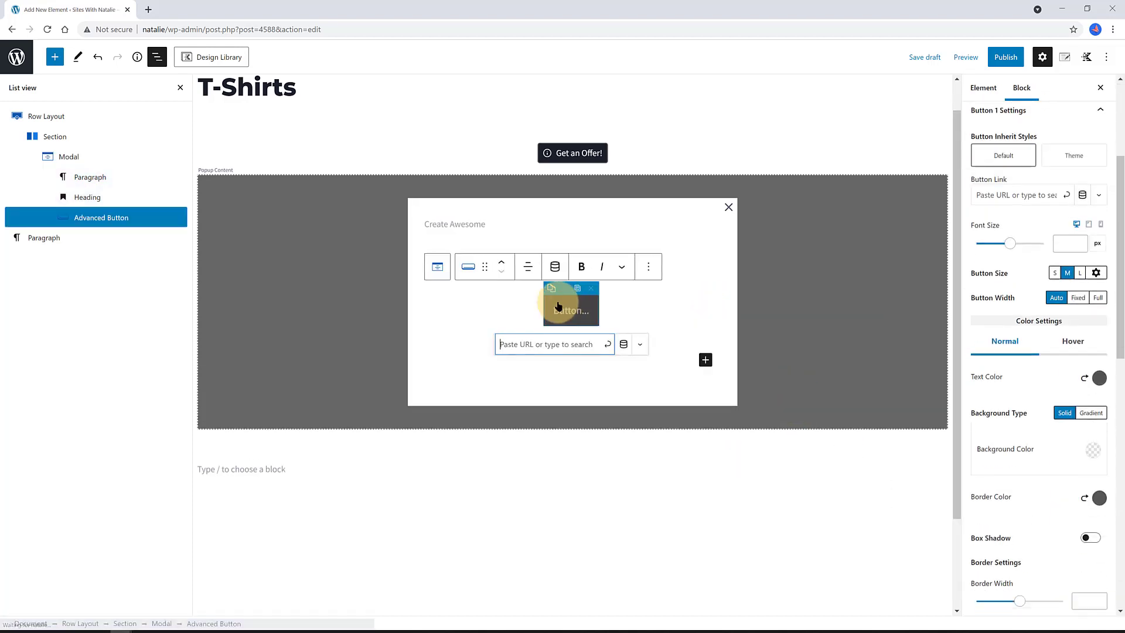
{"action": "type", "text": "Apply the"}
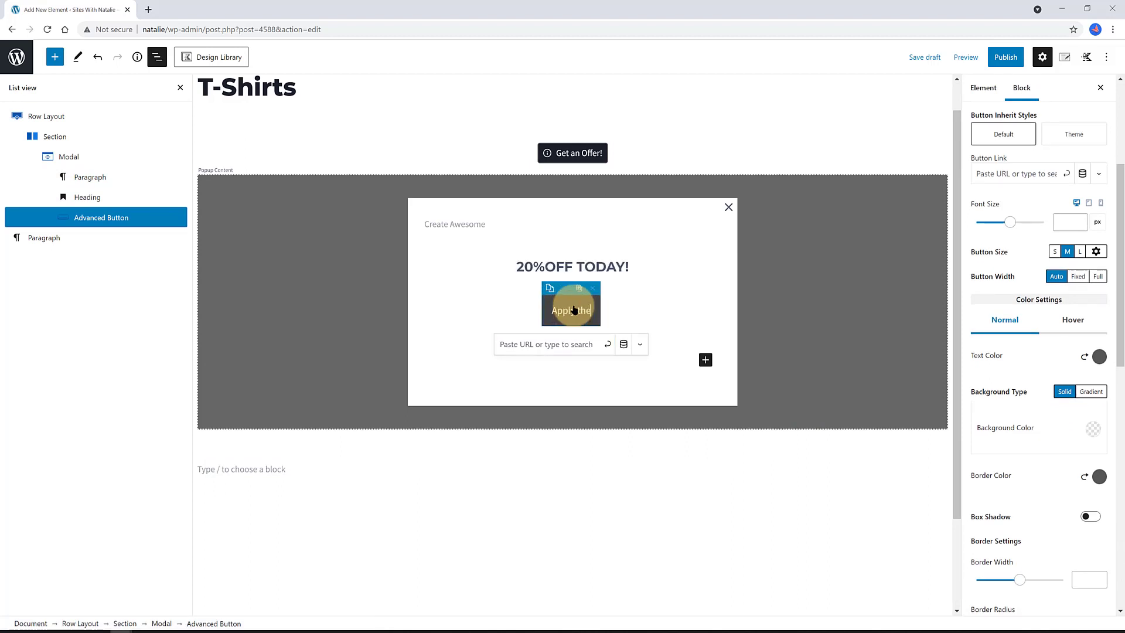
{"action": "type", "text": " Offer!"}
{"action": "left_click", "coordinate": [534, 344]}
{"action": "type", "text": "checkout"}
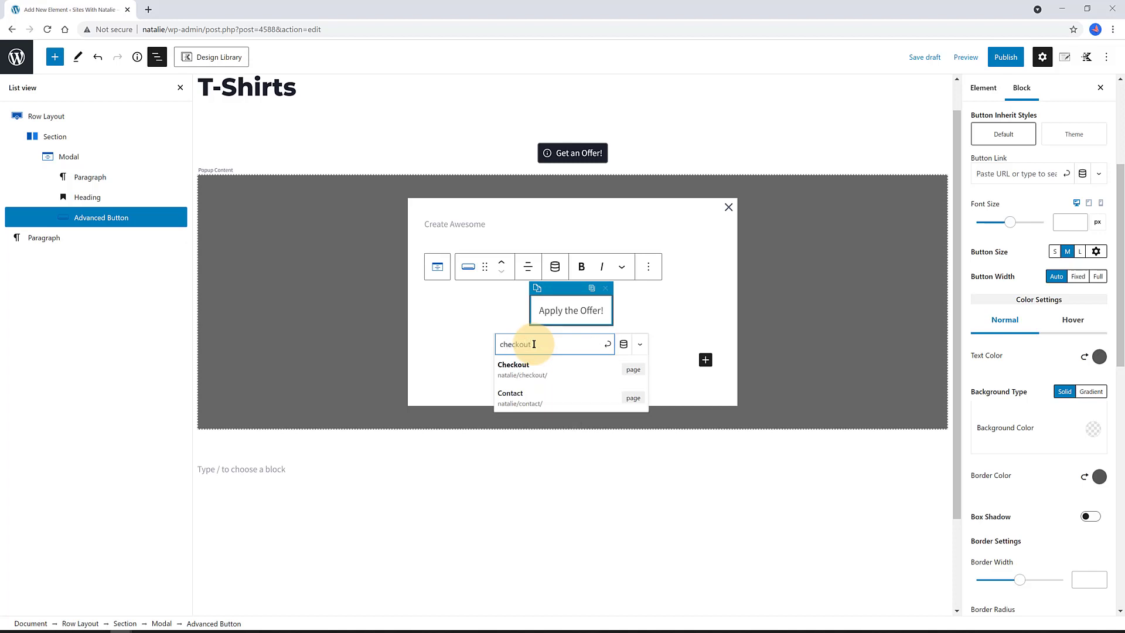
{"action": "left_click", "coordinate": [546, 374]}
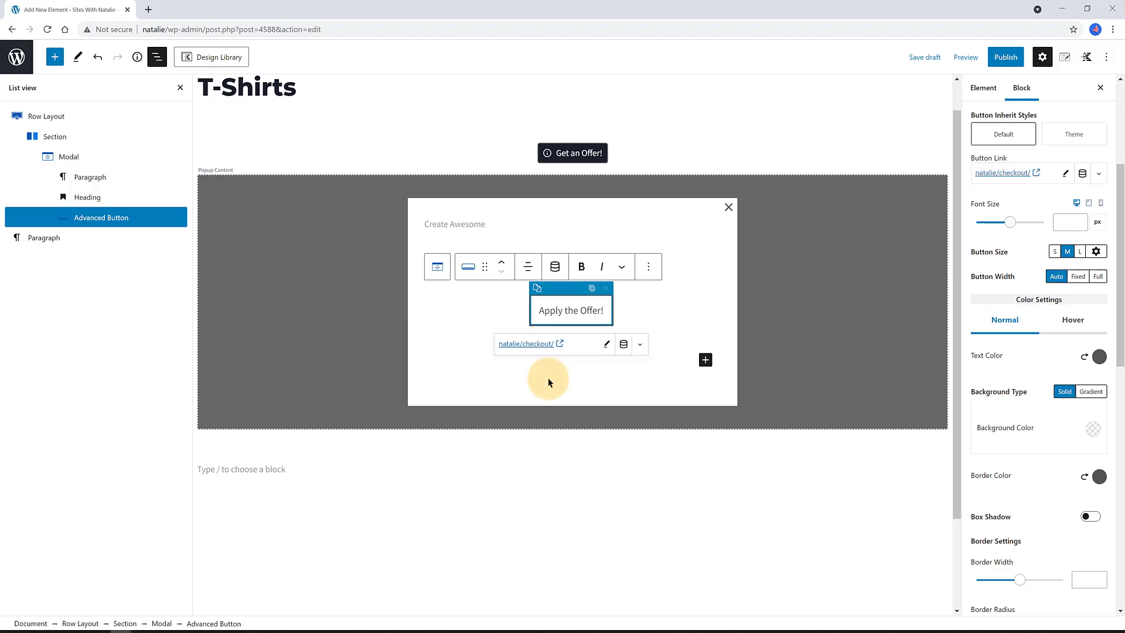
- Give the button white text and the dark Strongest text background
{"action": "left_click", "coordinate": [695, 301]}
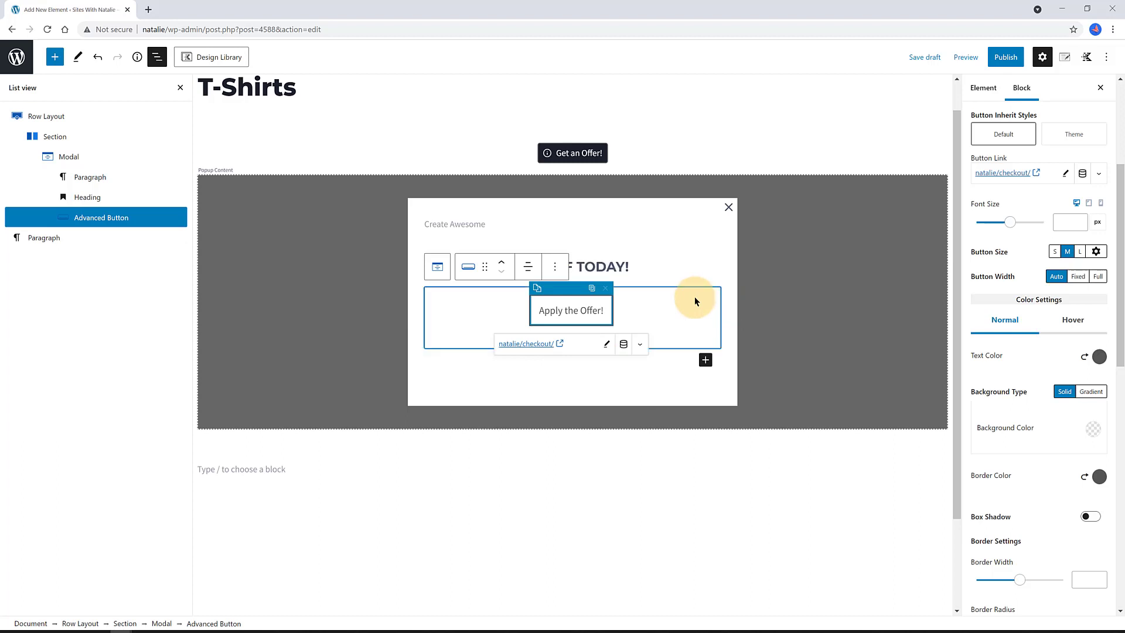
{"action": "left_click", "coordinate": [624, 377]}
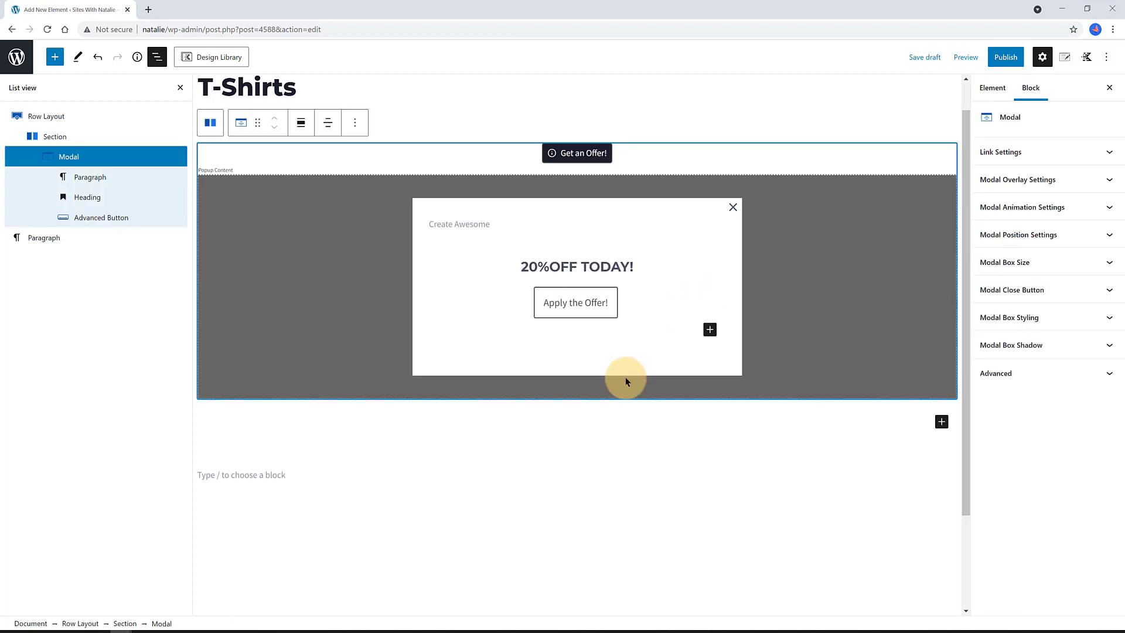
{"action": "left_click", "coordinate": [603, 307]}
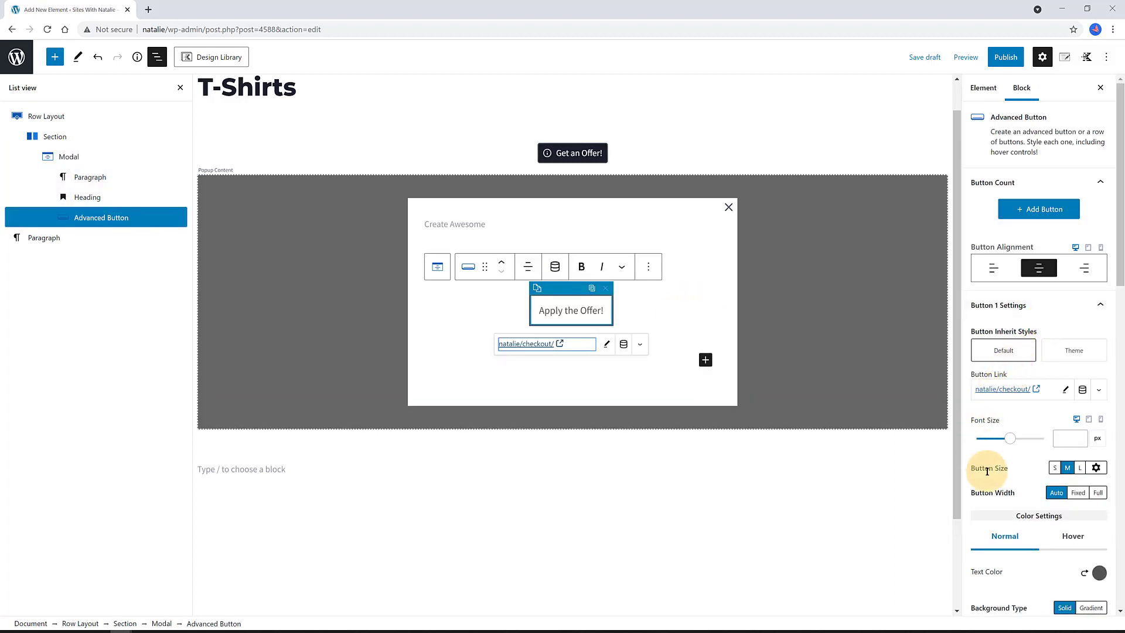
{"action": "scroll", "coordinate": [987, 471], "scroll_direction": "down", "scroll_amount": 3}
{"action": "left_click", "coordinate": [1099, 423]}
{"action": "left_click", "coordinate": [1090, 392]}
{"action": "left_click", "coordinate": [1091, 497]}
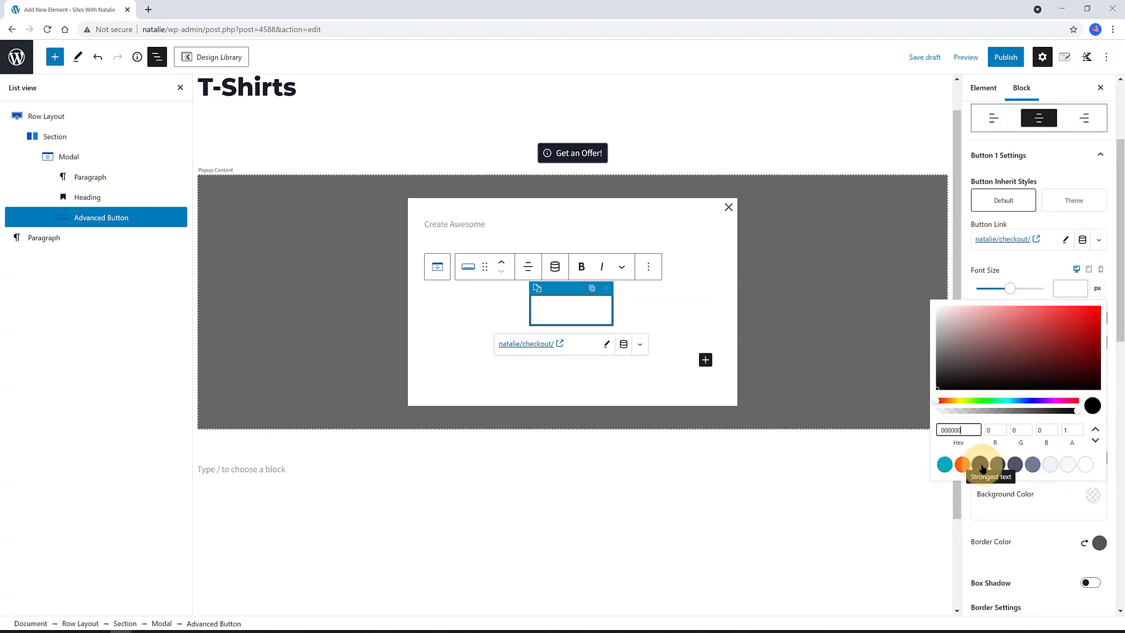
{"action": "left_click", "coordinate": [981, 465]}
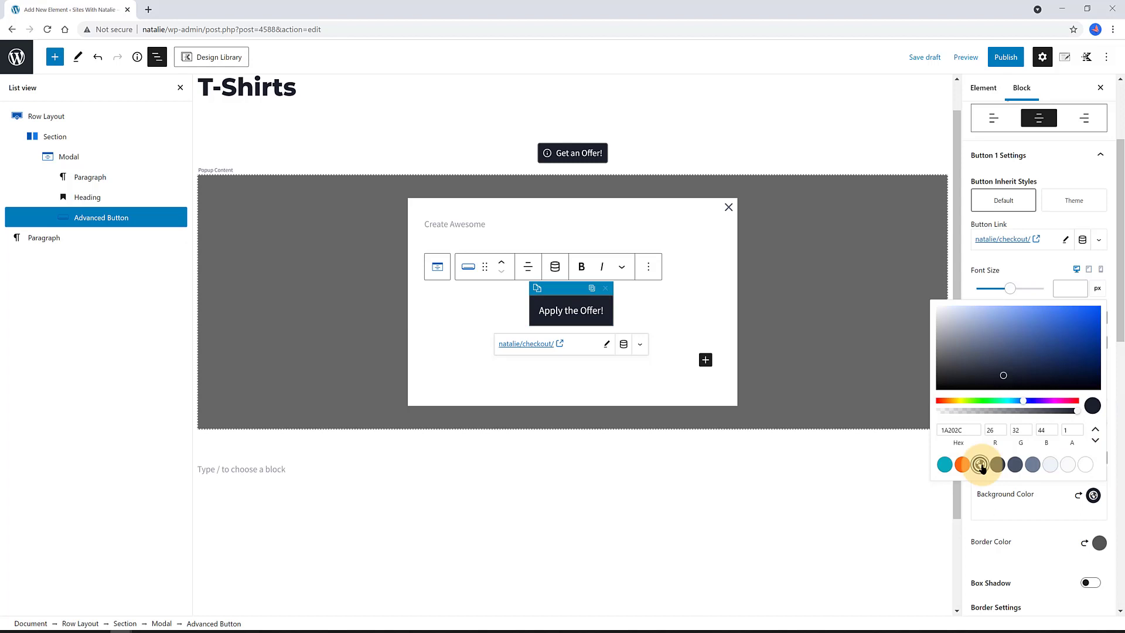
{"action": "left_click", "coordinate": [705, 360]}
{"action": "left_click", "coordinate": [709, 213]}
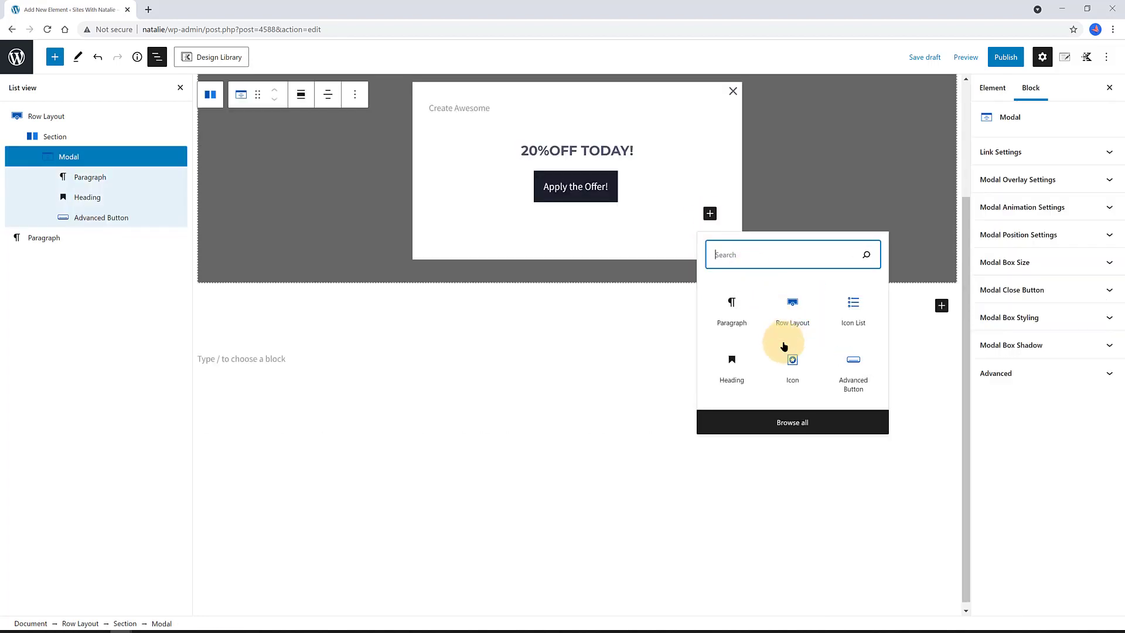
- Paste the offer availability sentence into a new paragraph in the popup
{"action": "left_click", "coordinate": [730, 305]}
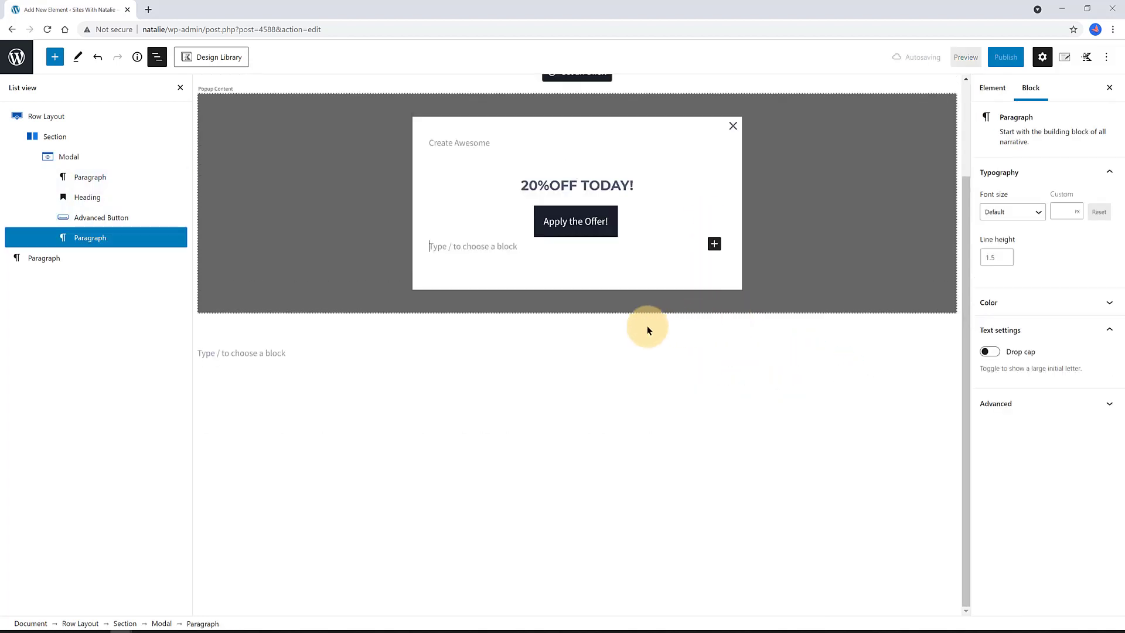
{"action": "left_click", "coordinate": [500, 245]}
{"action": "type", "text": "This offer is available until the end of the day."}
{"action": "scroll", "coordinate": [641, 242], "scroll_direction": "up", "scroll_amount": 1}
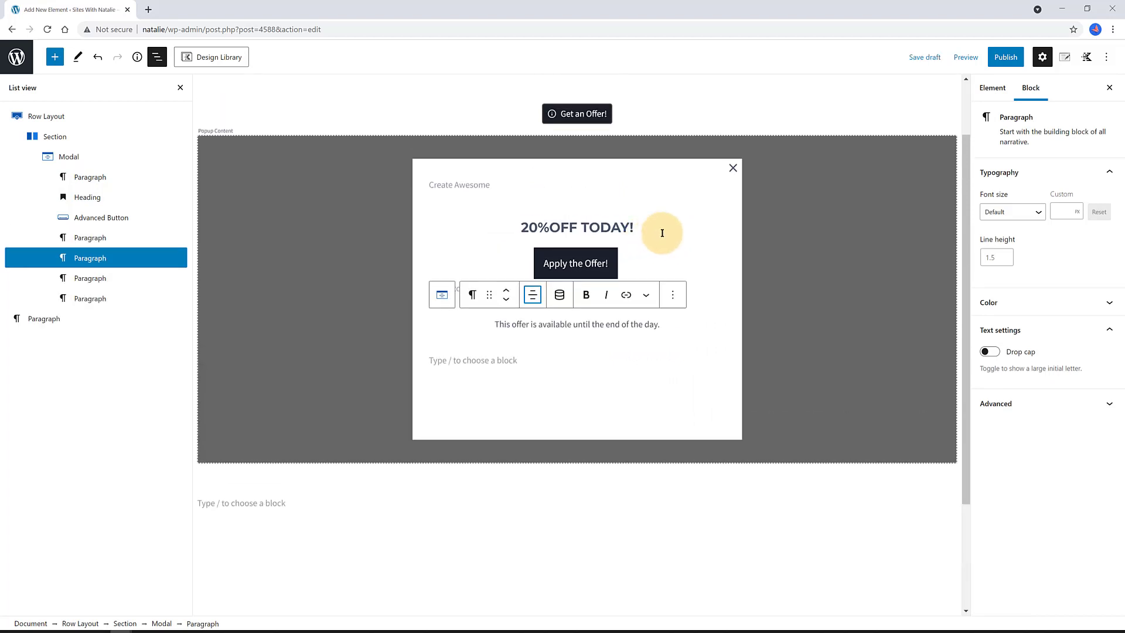
- Change the Modal popup's max width from 600 to 350
{"action": "left_click", "coordinate": [697, 222]}
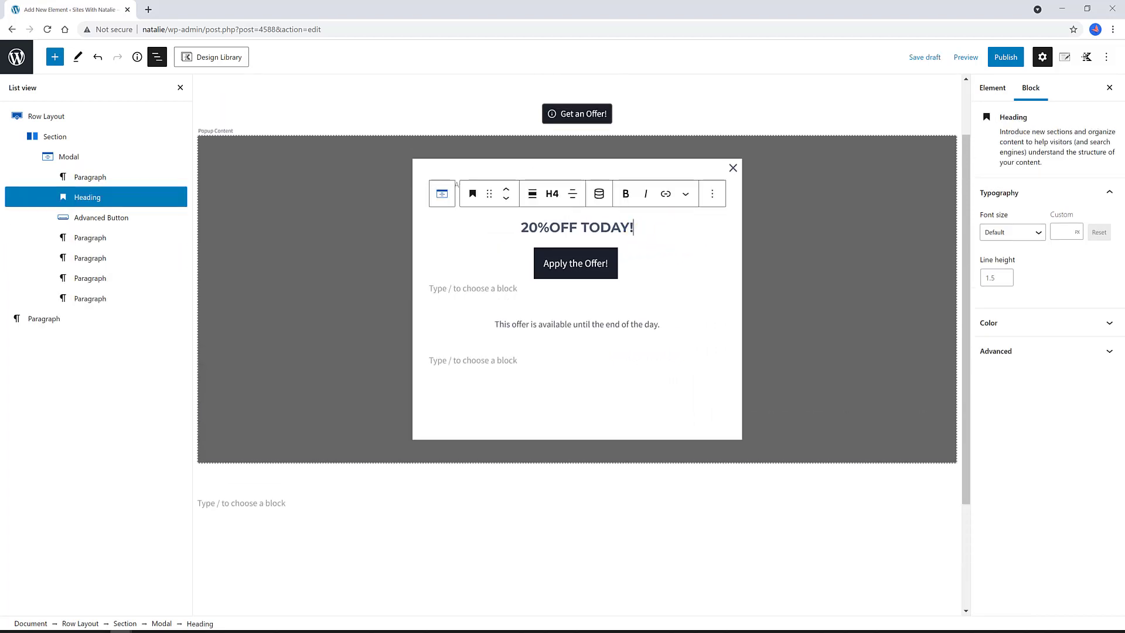
{"action": "left_click", "coordinate": [70, 159]}
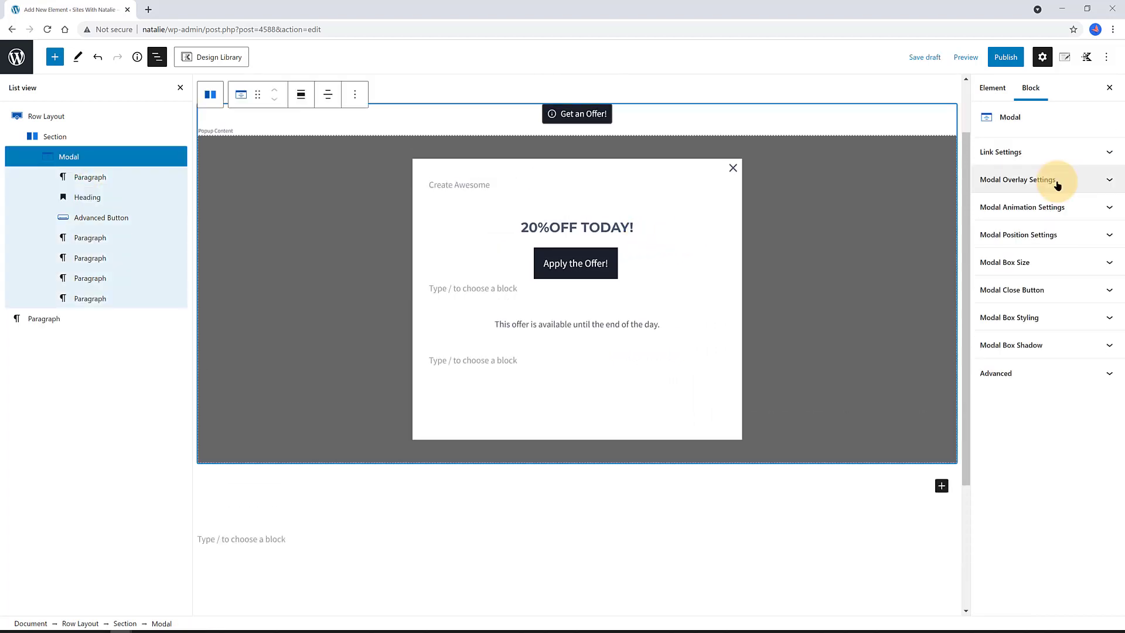
{"action": "left_click", "coordinate": [1055, 234]}
{"action": "left_click", "coordinate": [1055, 349]}
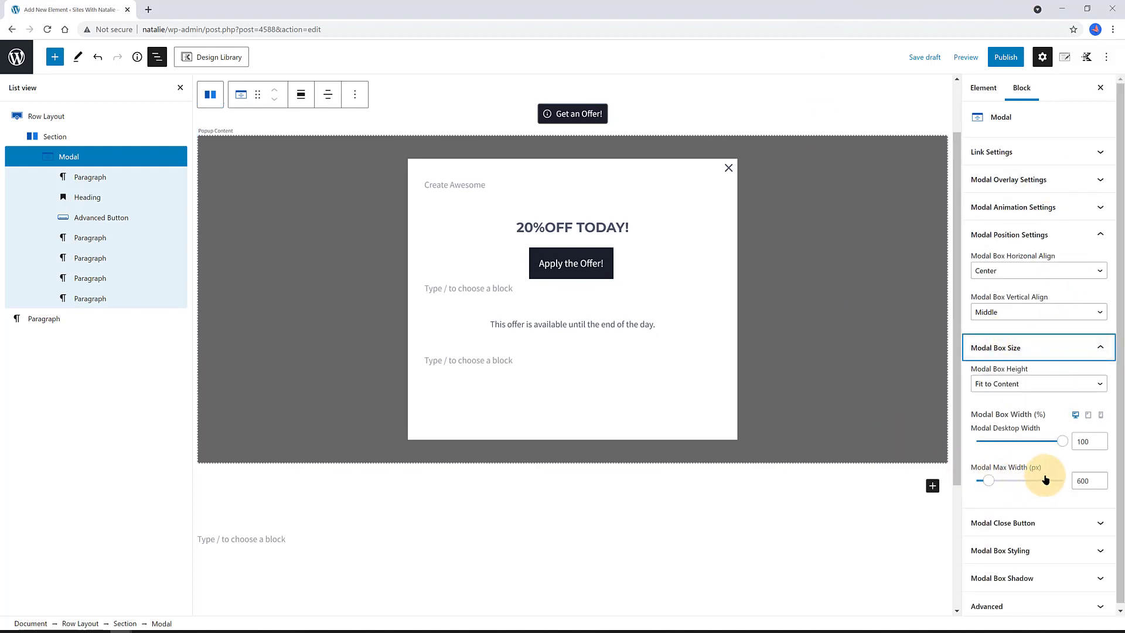
{"action": "double_click", "coordinate": [1089, 482]}
{"action": "type", "text": "350"}
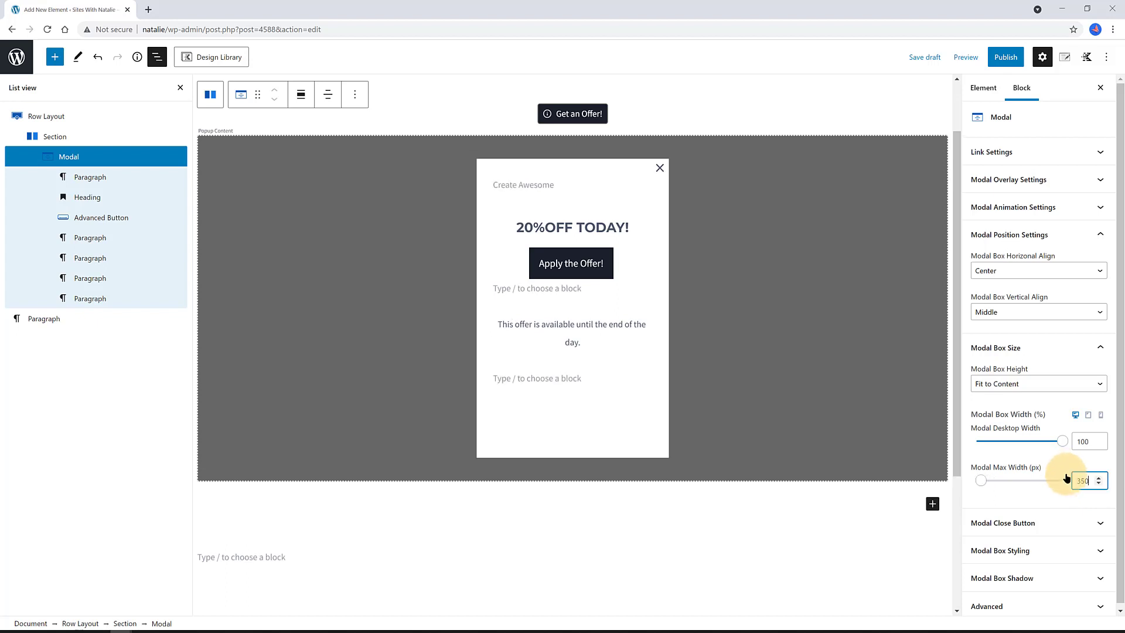
- Set the popup's close X to size 35 with a dark colour
{"action": "left_click", "coordinate": [1025, 525]}
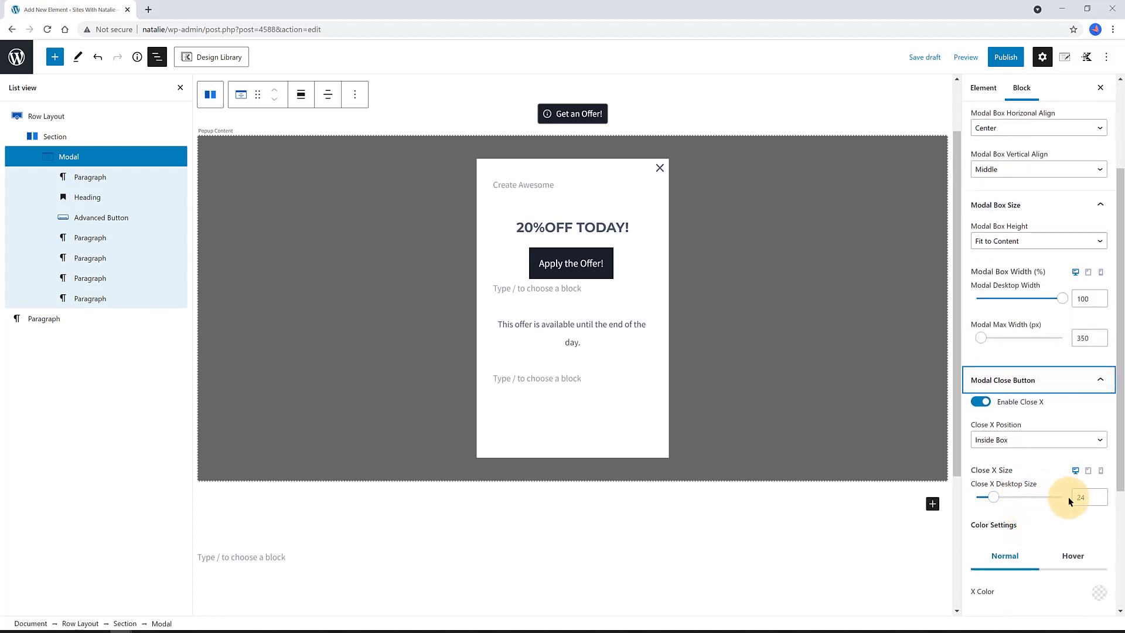
{"action": "left_click", "coordinate": [1081, 497]}
{"action": "type", "text": "30"}
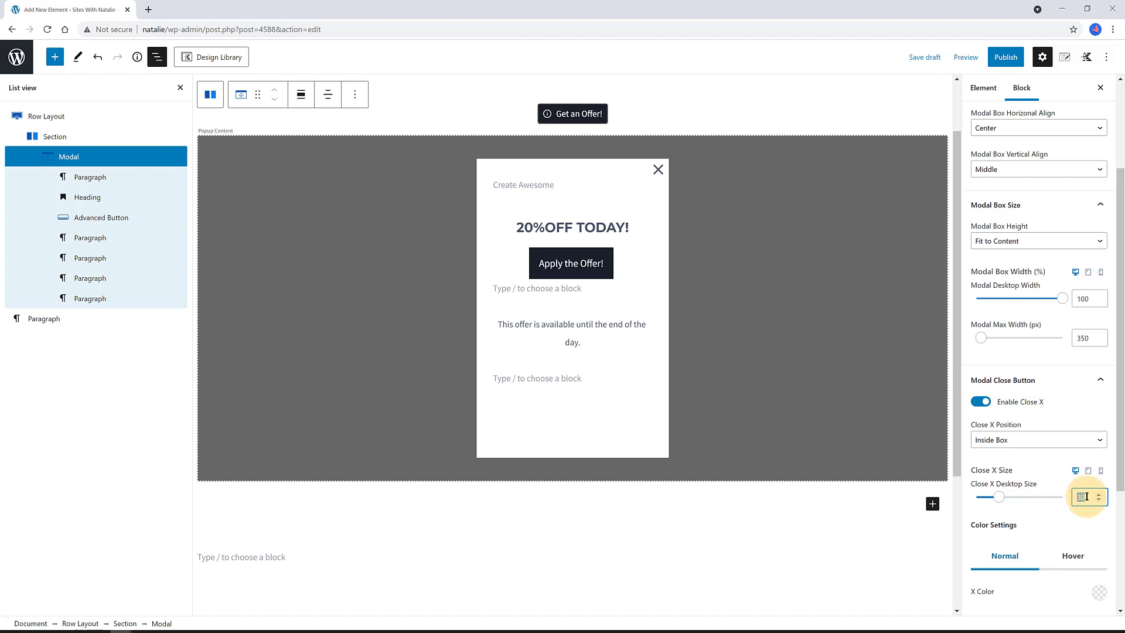
{"action": "type", "text": "35"}
{"action": "scroll", "coordinate": [1053, 511], "scroll_direction": "down", "scroll_amount": 3}
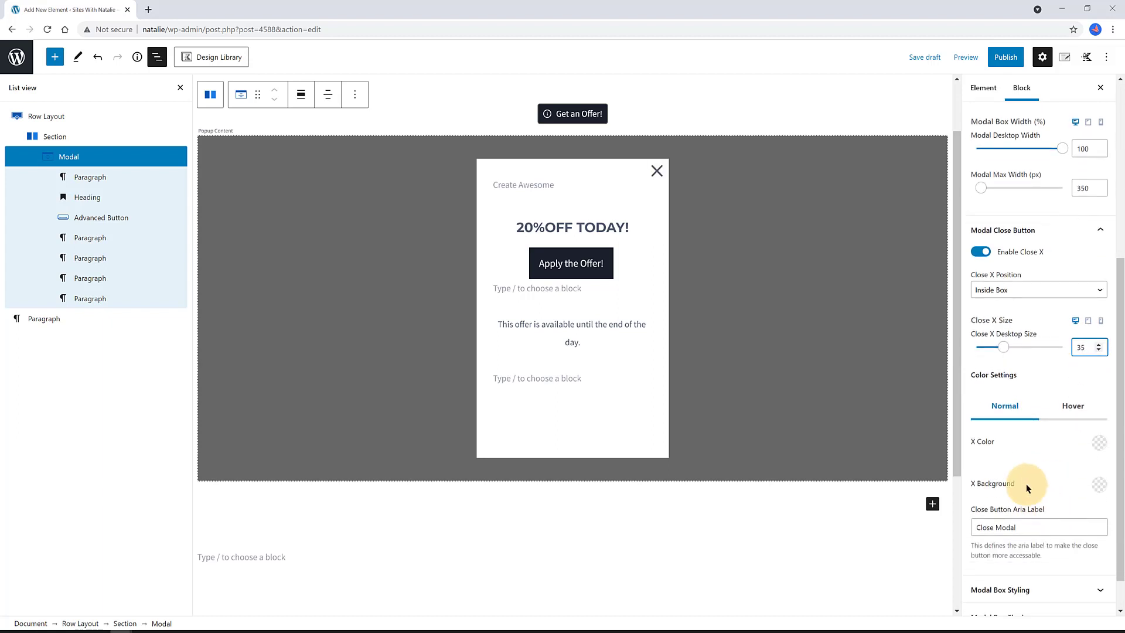
{"action": "left_click", "coordinate": [1099, 442]}
{"action": "left_click", "coordinate": [985, 412]}
{"action": "left_click", "coordinate": [1099, 488]}
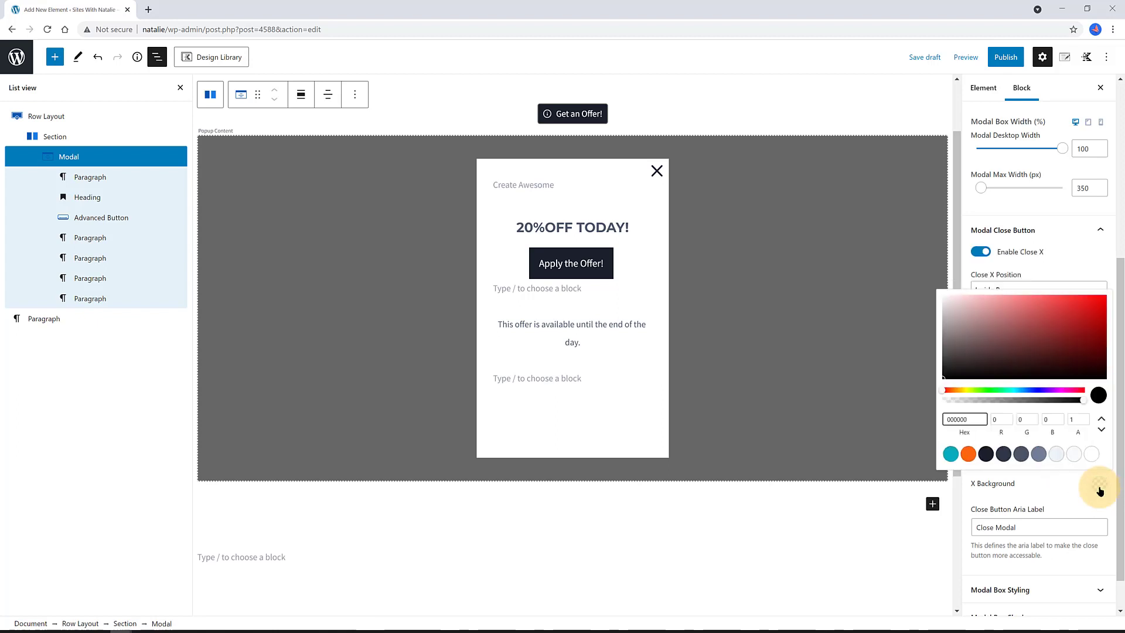
{"action": "left_click", "coordinate": [627, 326]}
{"action": "left_click", "coordinate": [638, 341]}
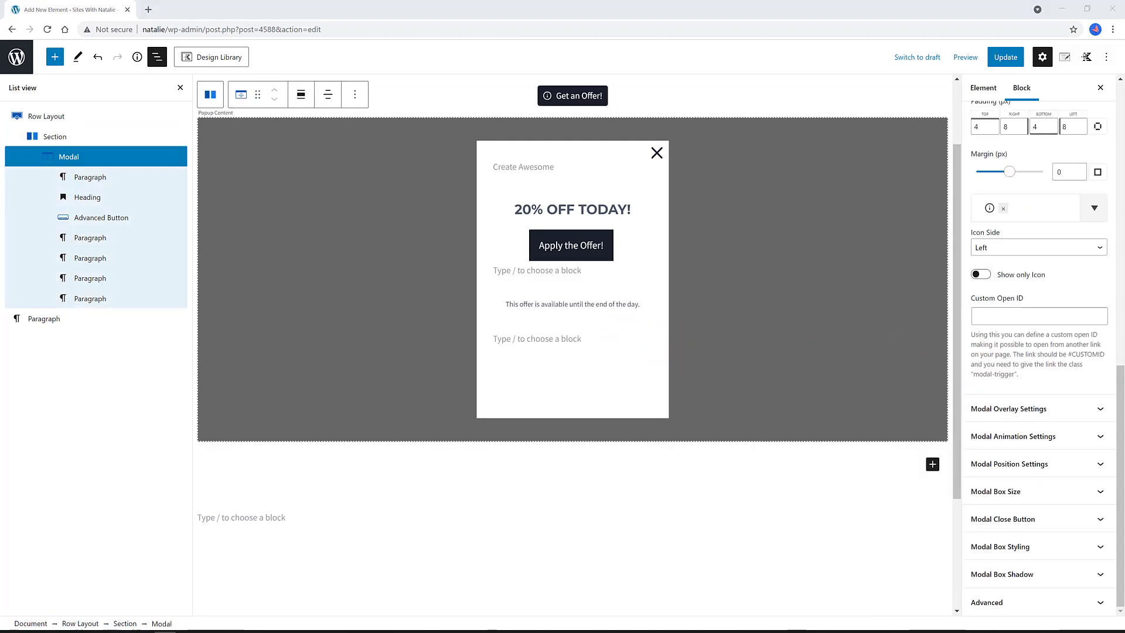
{"action": "left_click", "coordinate": [933, 470]}
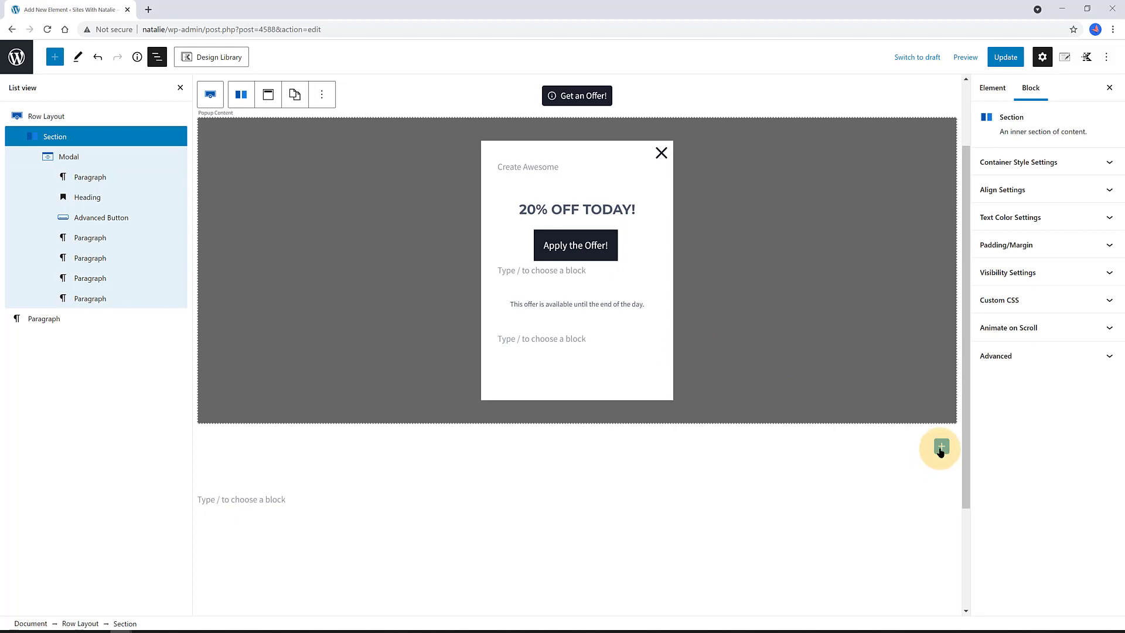
- Add a one-column Row Layout below the popup holding a third-style Accordion
{"action": "left_click", "coordinate": [940, 448]}
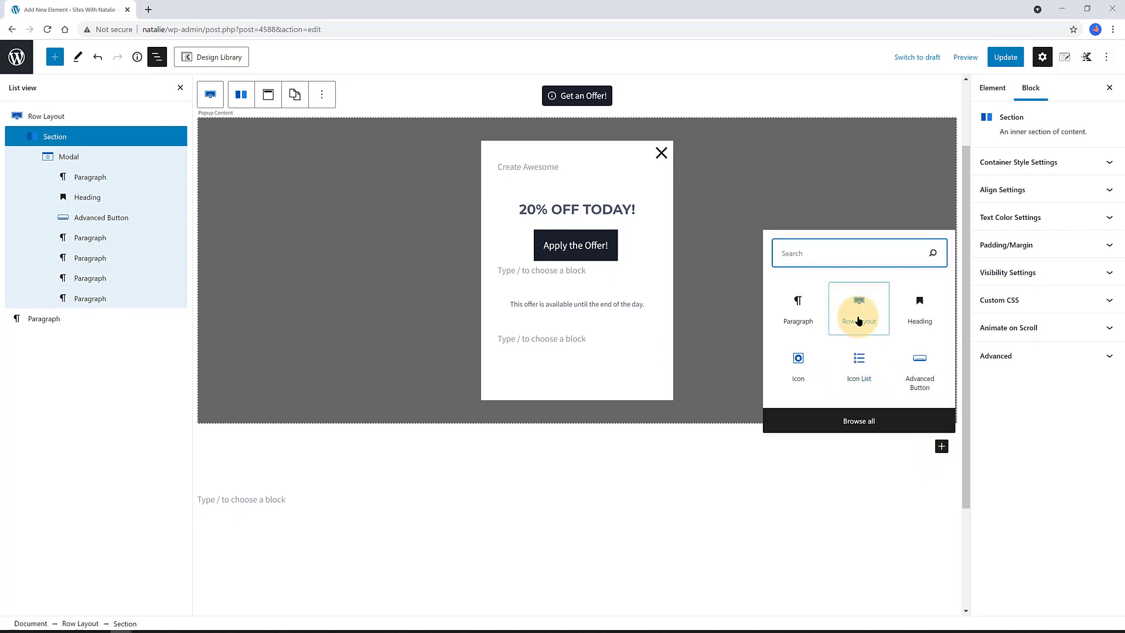
{"action": "left_click", "coordinate": [859, 320]}
{"action": "left_click", "coordinate": [342, 488]}
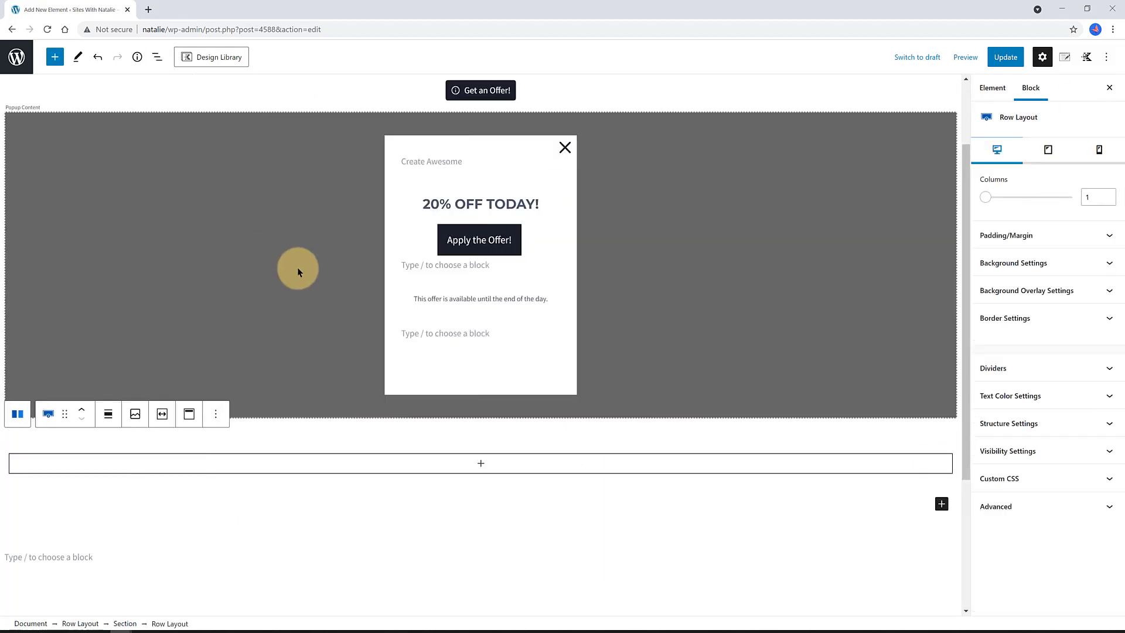
{"action": "left_click", "coordinate": [498, 462]}
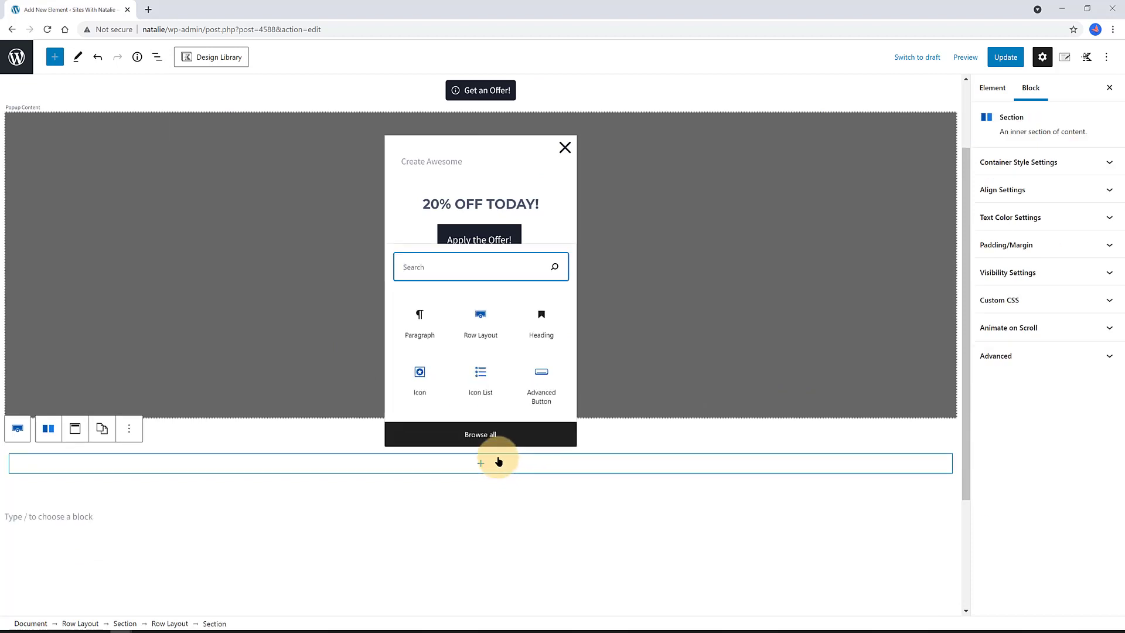
{"action": "type", "text": "accord"}
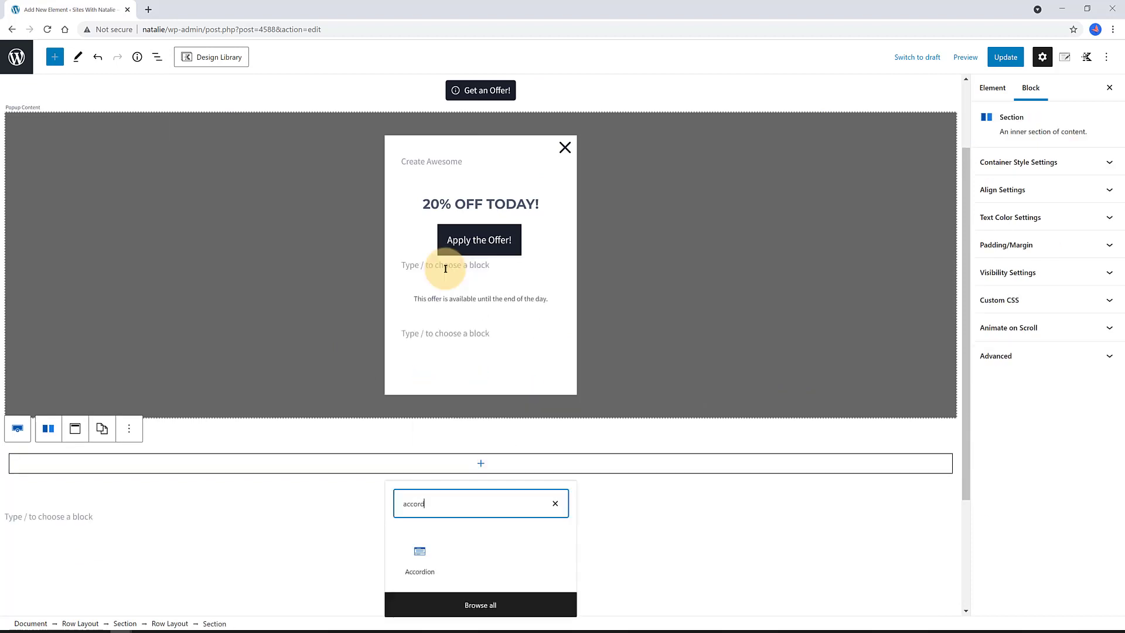
{"action": "left_click", "coordinate": [423, 556]}
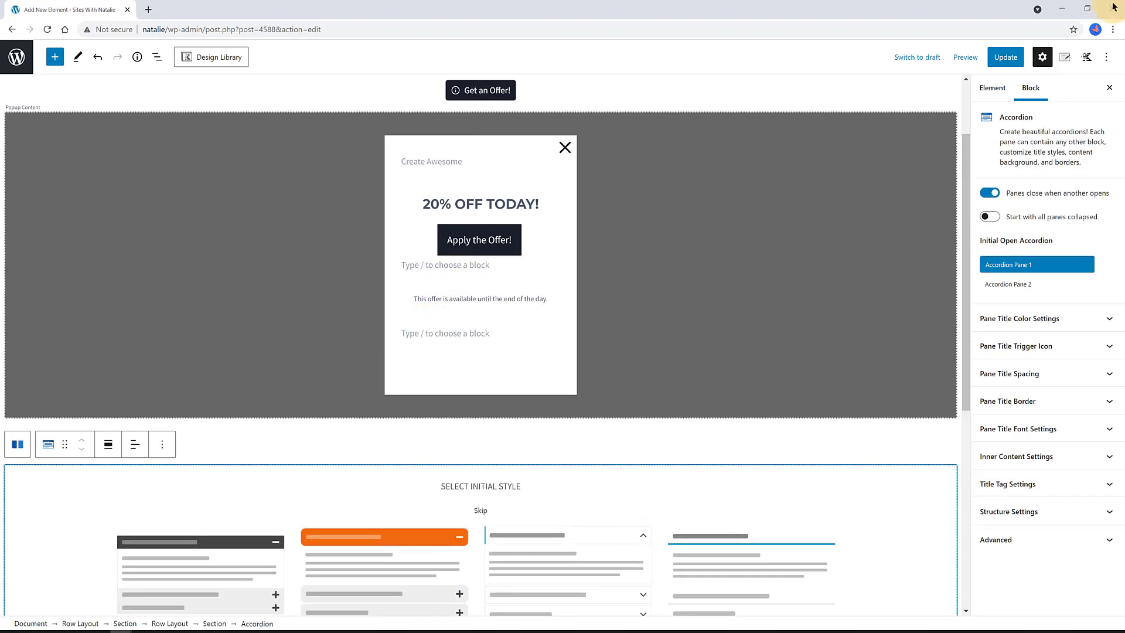
{"action": "scroll", "coordinate": [808, 472], "scroll_direction": "down", "scroll_amount": 3}
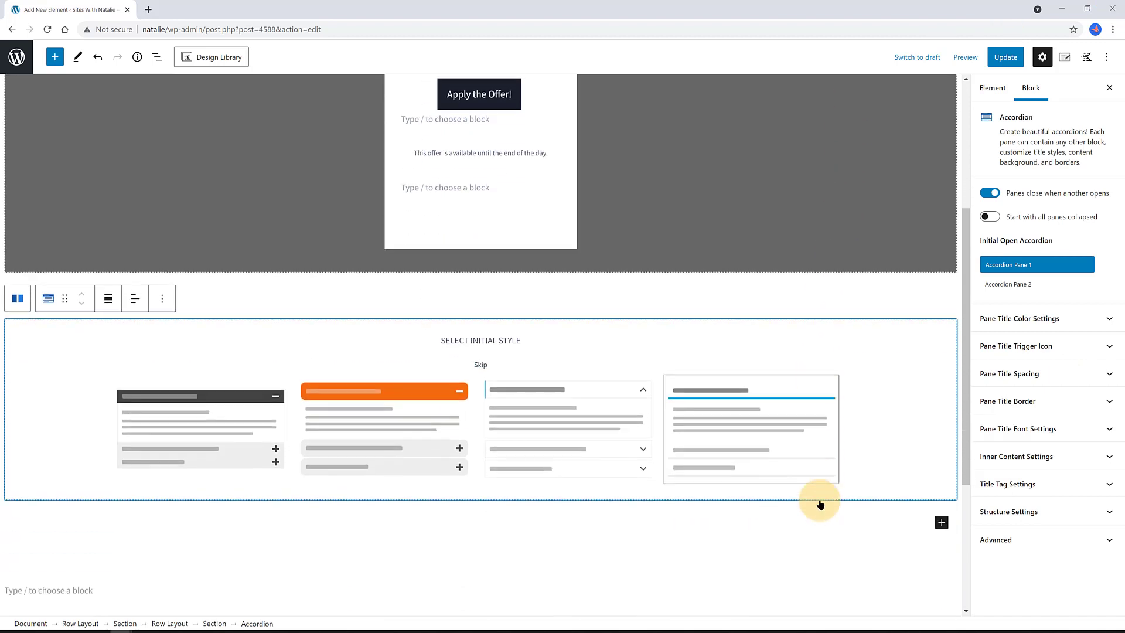
{"action": "left_click", "coordinate": [612, 437]}
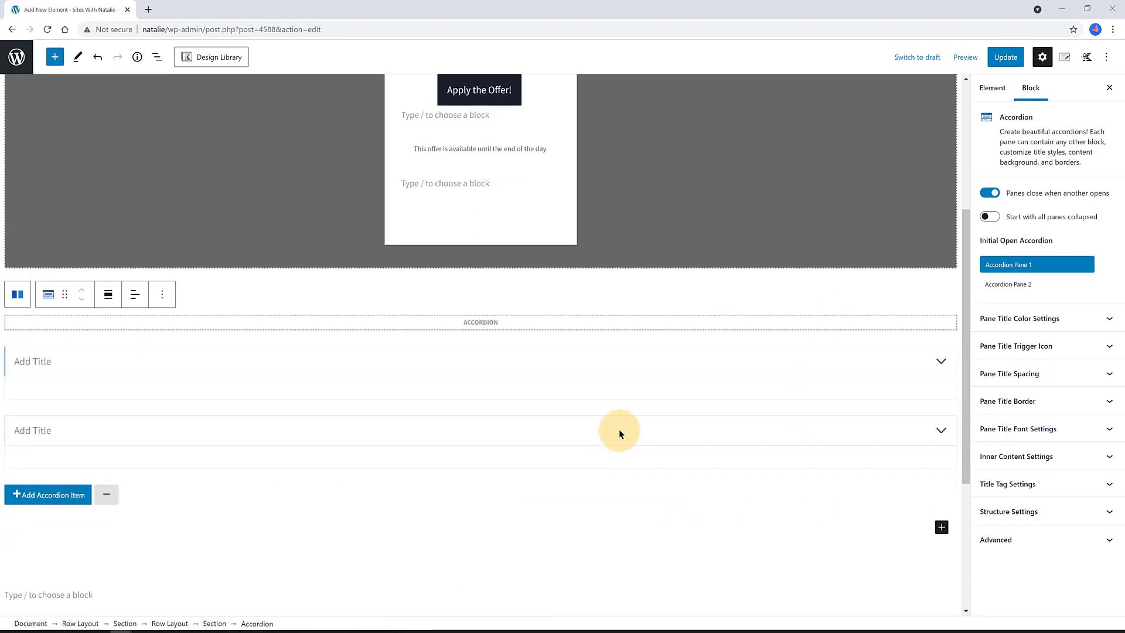
- Select the first accordion pane in List View and bring up its title's dynamic content options
{"action": "left_click", "coordinate": [157, 57]}
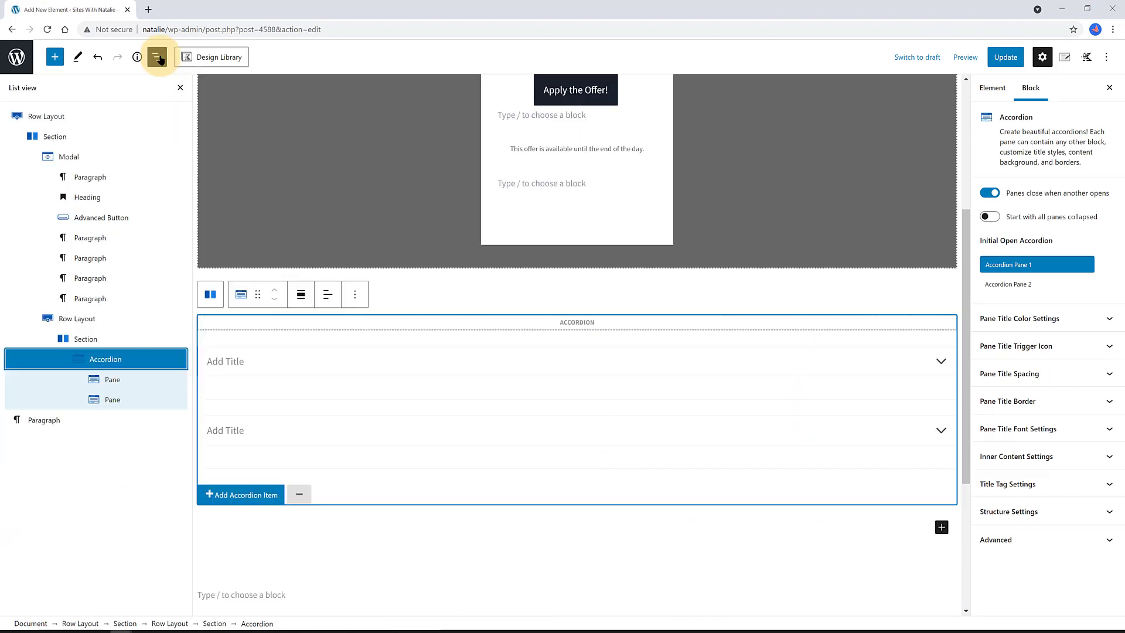
{"action": "left_click", "coordinate": [129, 382]}
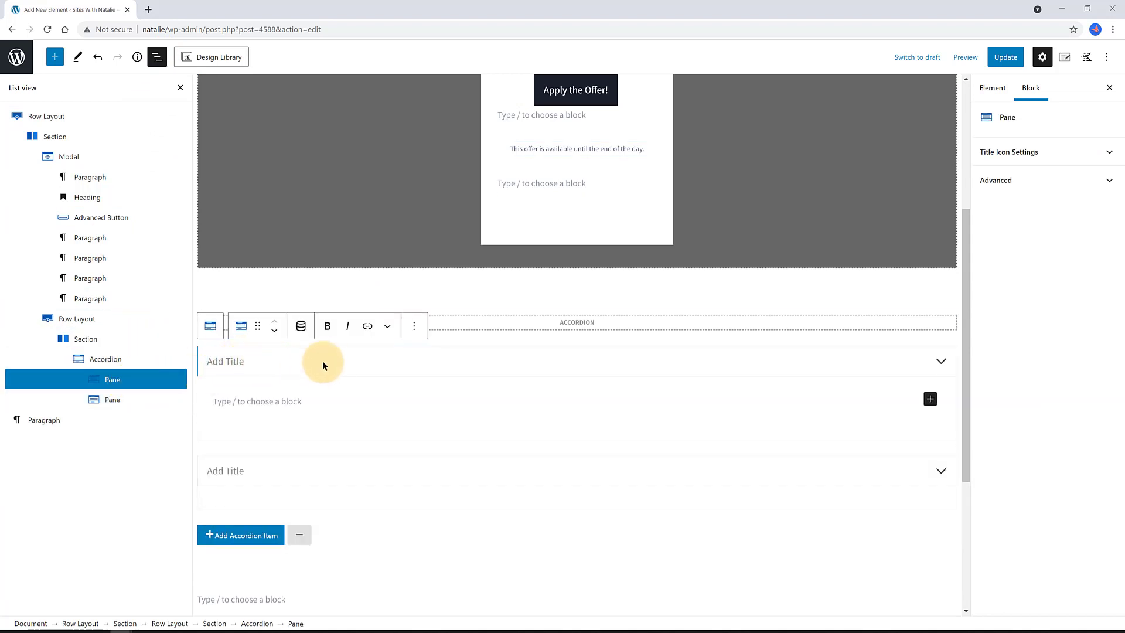
{"action": "left_click", "coordinate": [301, 326]}
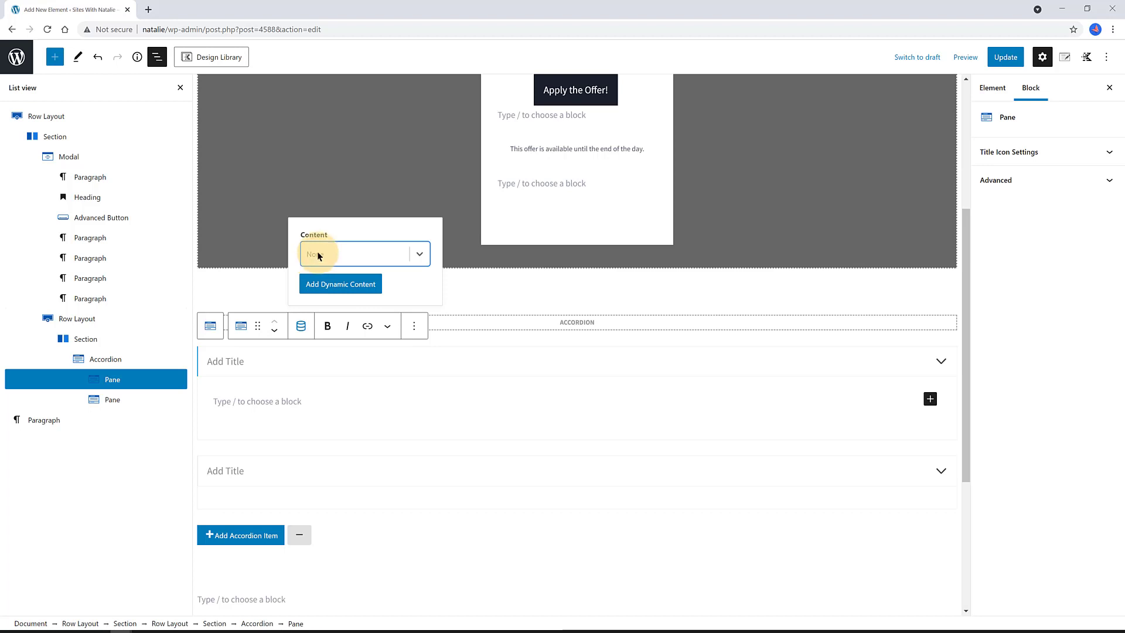
- Set the first pane's title to the Product info post custom field
{"action": "left_click", "coordinate": [318, 256]}
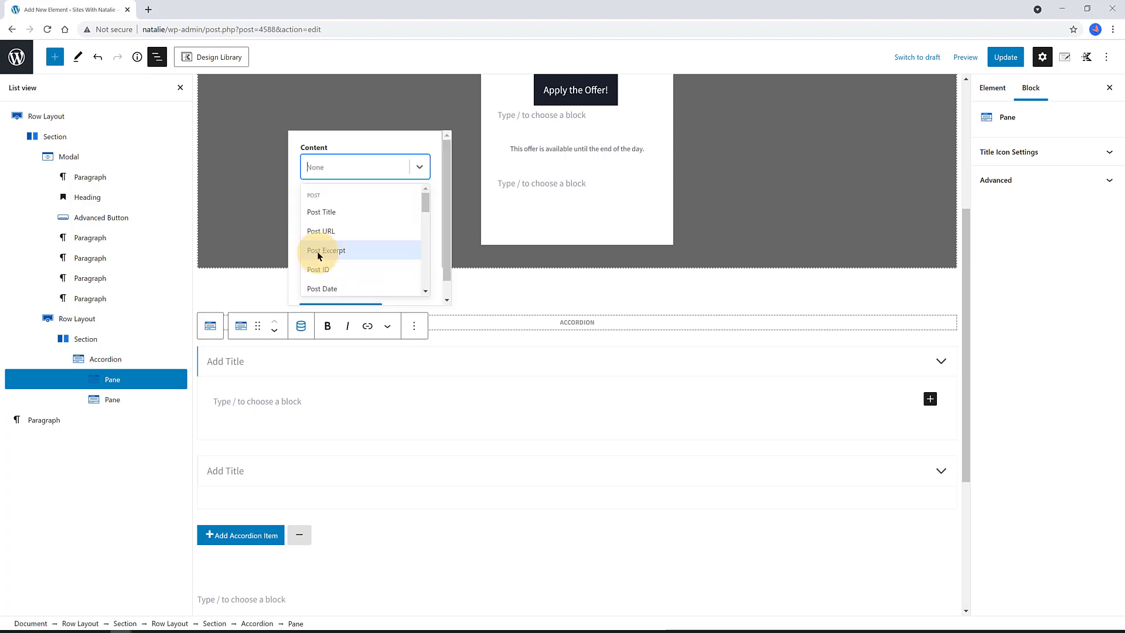
{"action": "left_click_drag", "start_coordinate": [424, 203], "coordinate": [426, 230]}
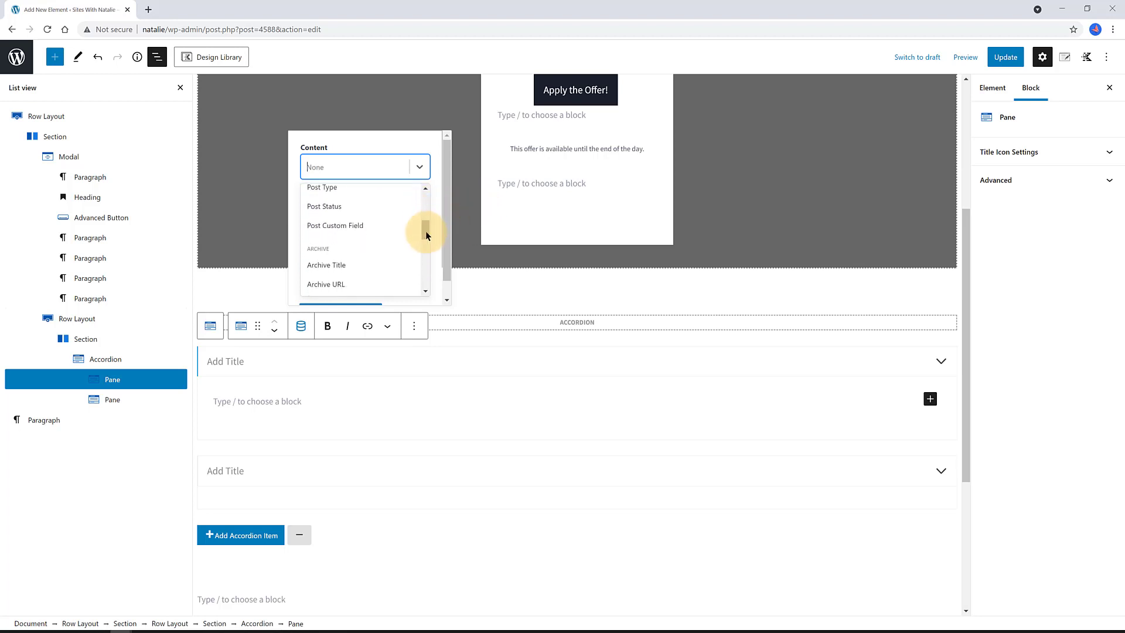
{"action": "left_click", "coordinate": [358, 224]}
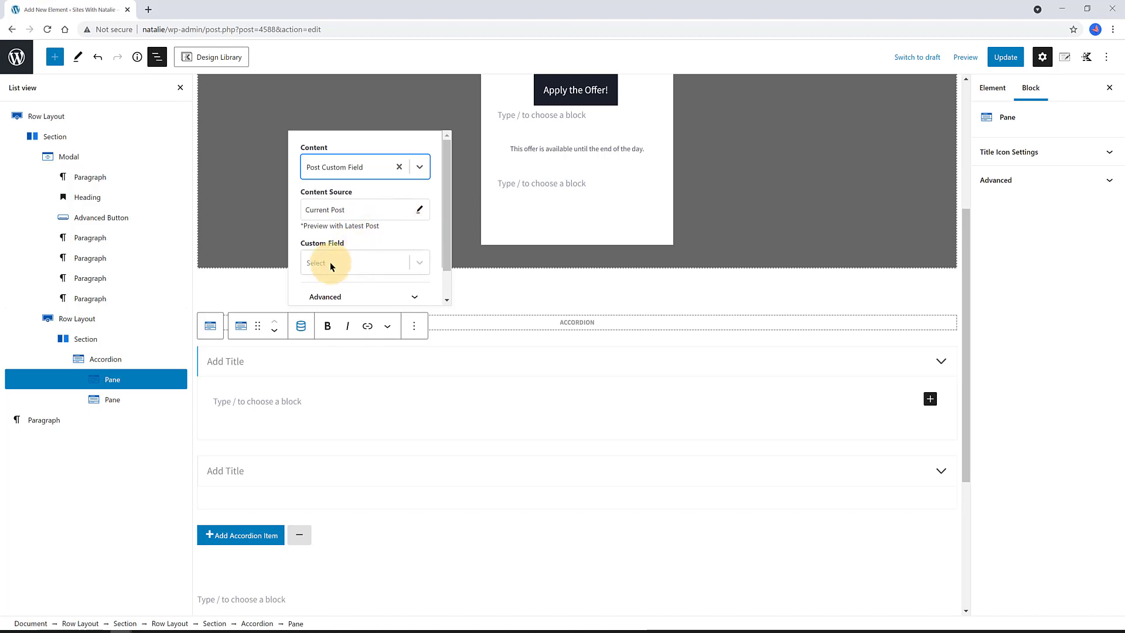
{"action": "left_click", "coordinate": [329, 262]}
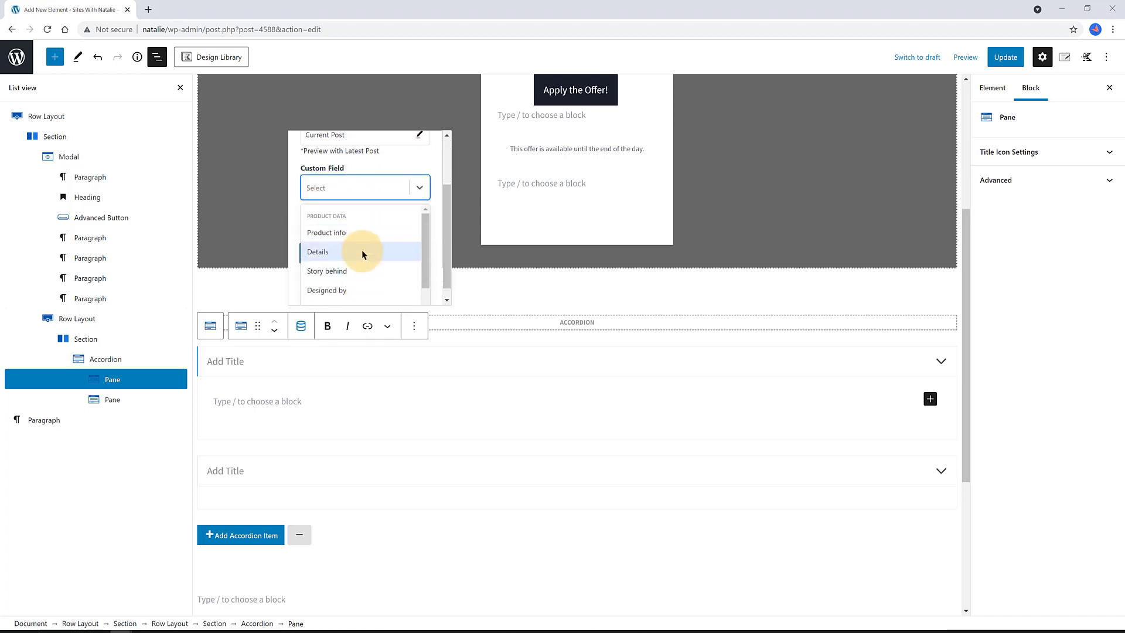
{"action": "left_click", "coordinate": [360, 232]}
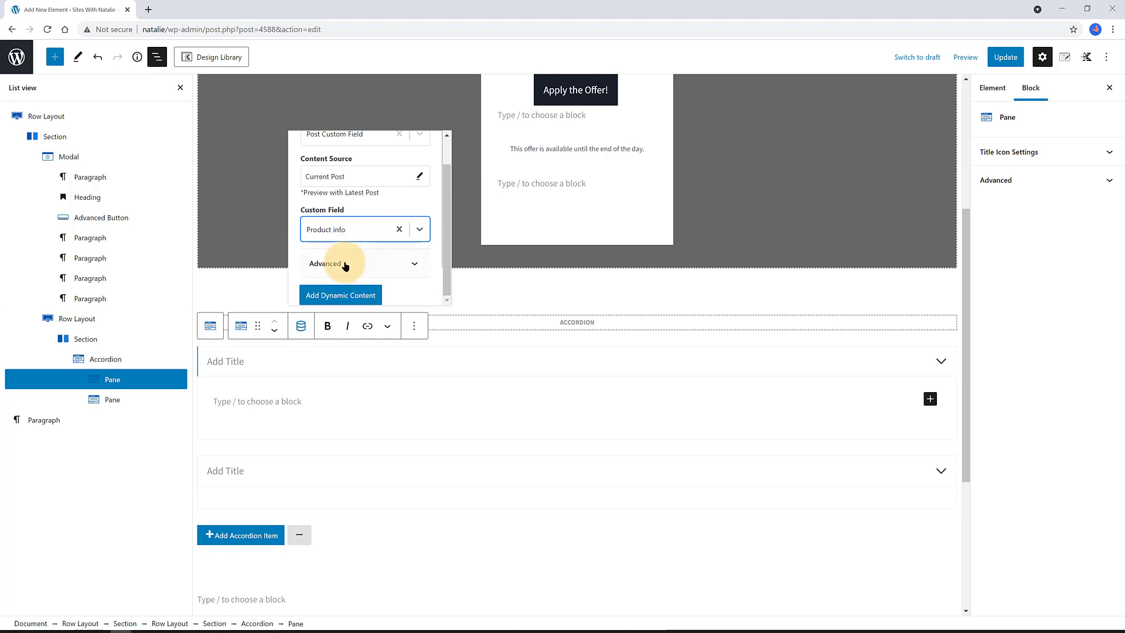
{"action": "left_click", "coordinate": [341, 296]}
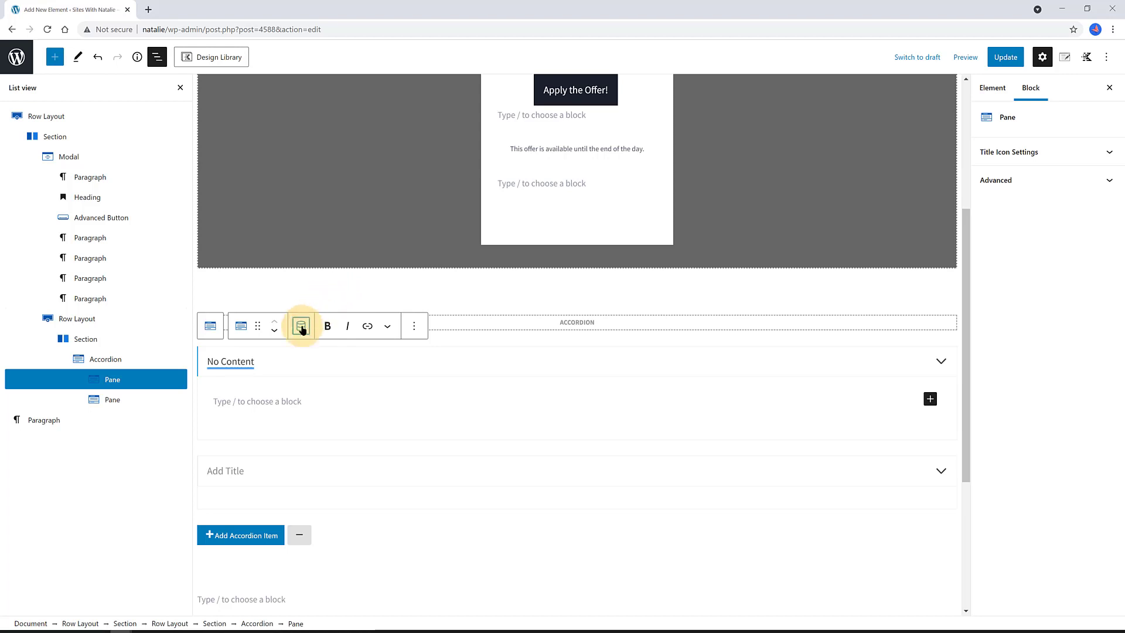
- Add a paragraph in the first pane that pulls the Details custom field
{"action": "left_click", "coordinate": [212, 399]}
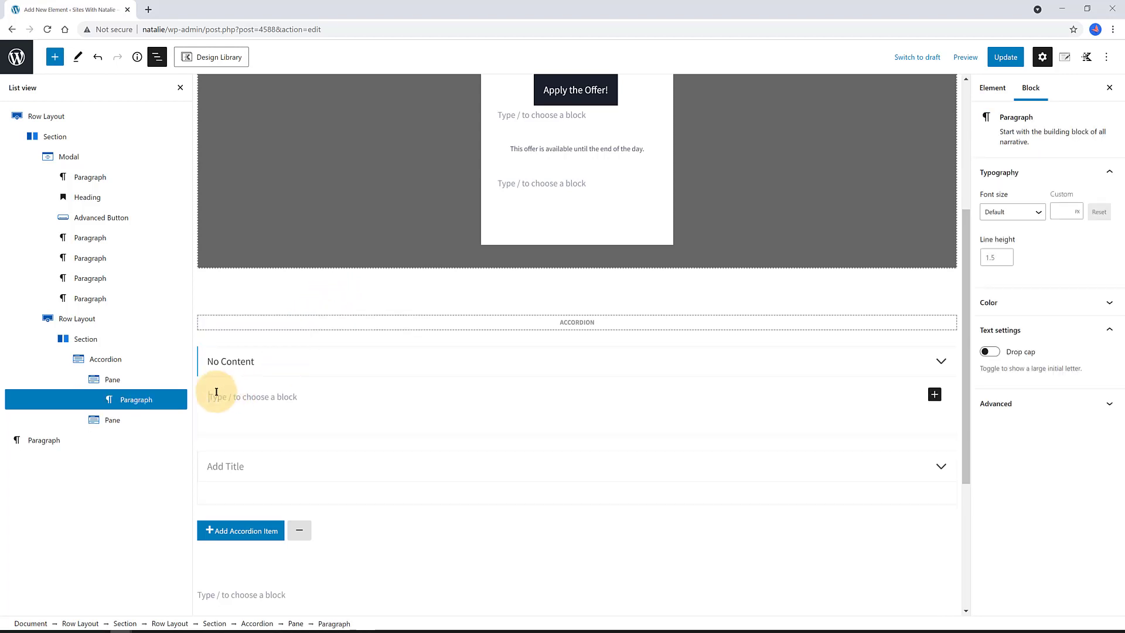
{"action": "left_click", "coordinate": [141, 380]}
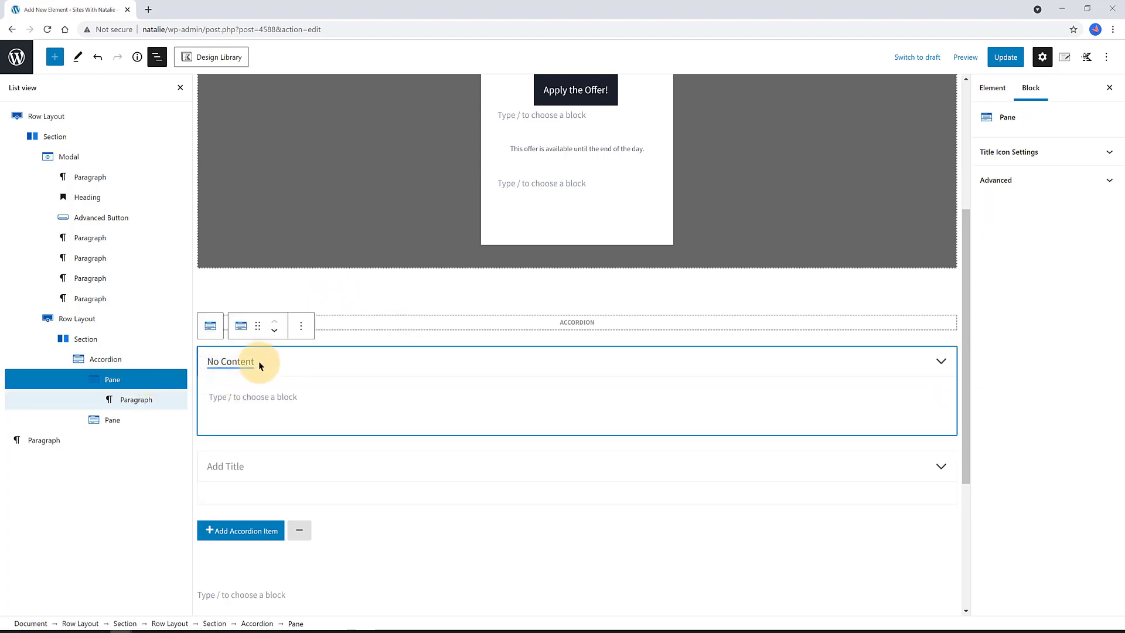
{"action": "left_click", "coordinate": [237, 394]}
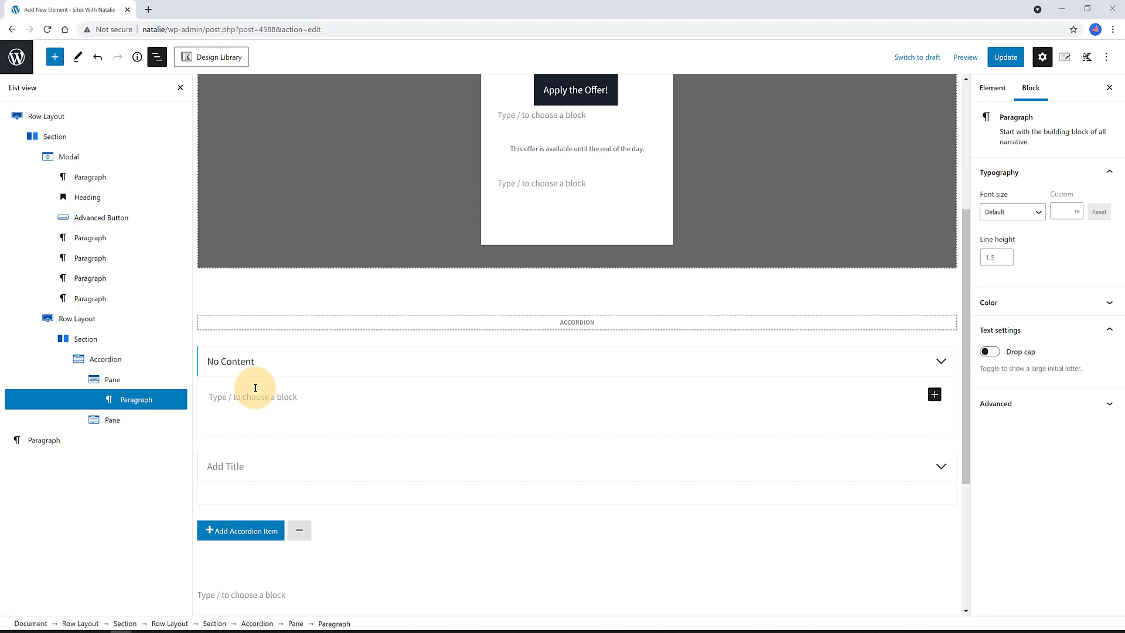
{"action": "type", "text": "/"}
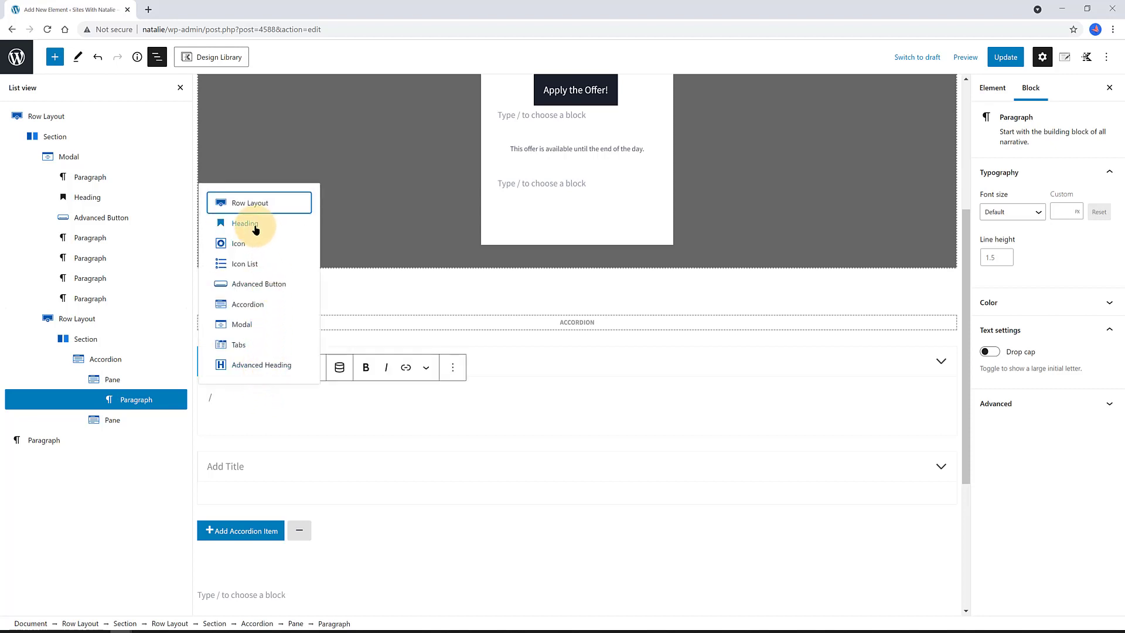
{"action": "left_click", "coordinate": [339, 369]}
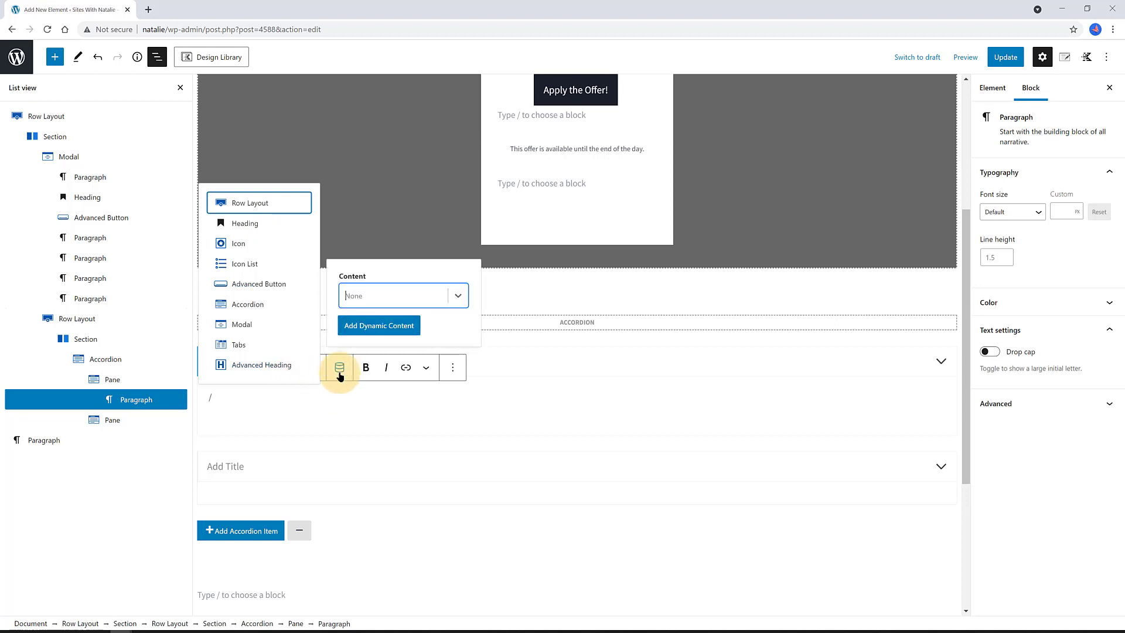
{"action": "left_click", "coordinate": [364, 295]}
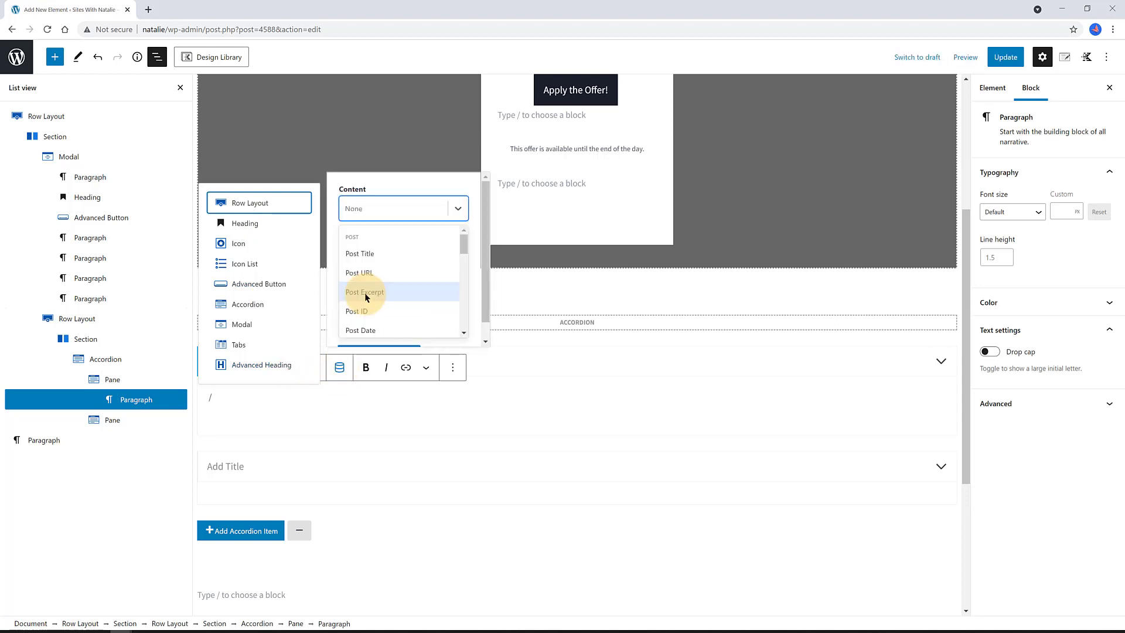
{"action": "left_click_drag", "start_coordinate": [462, 247], "coordinate": [464, 273]}
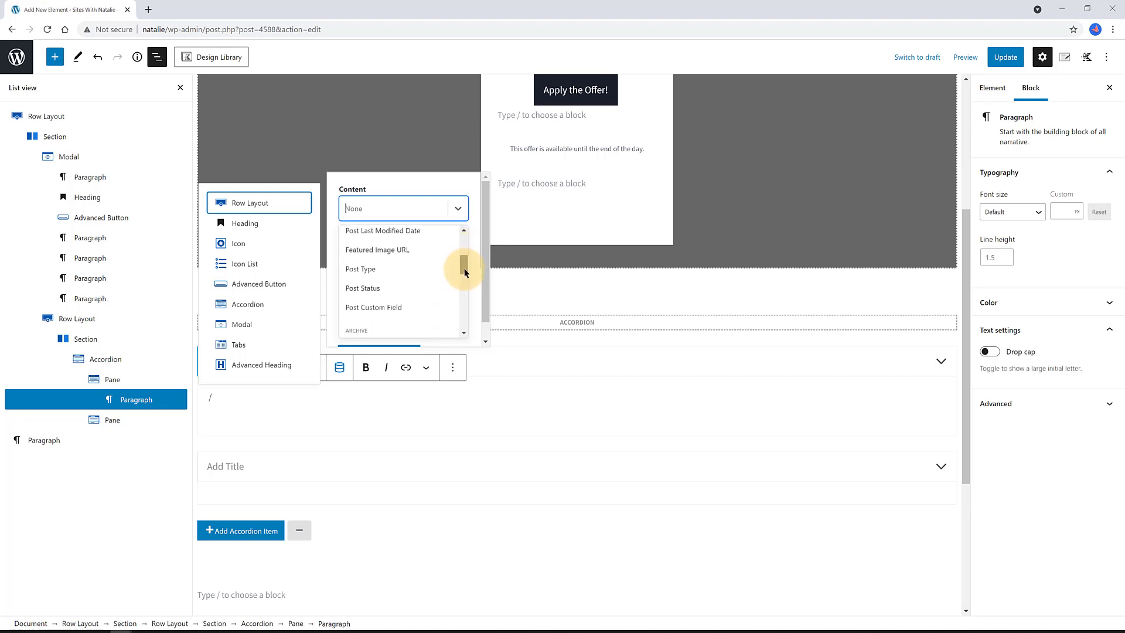
{"action": "left_click", "coordinate": [412, 305]}
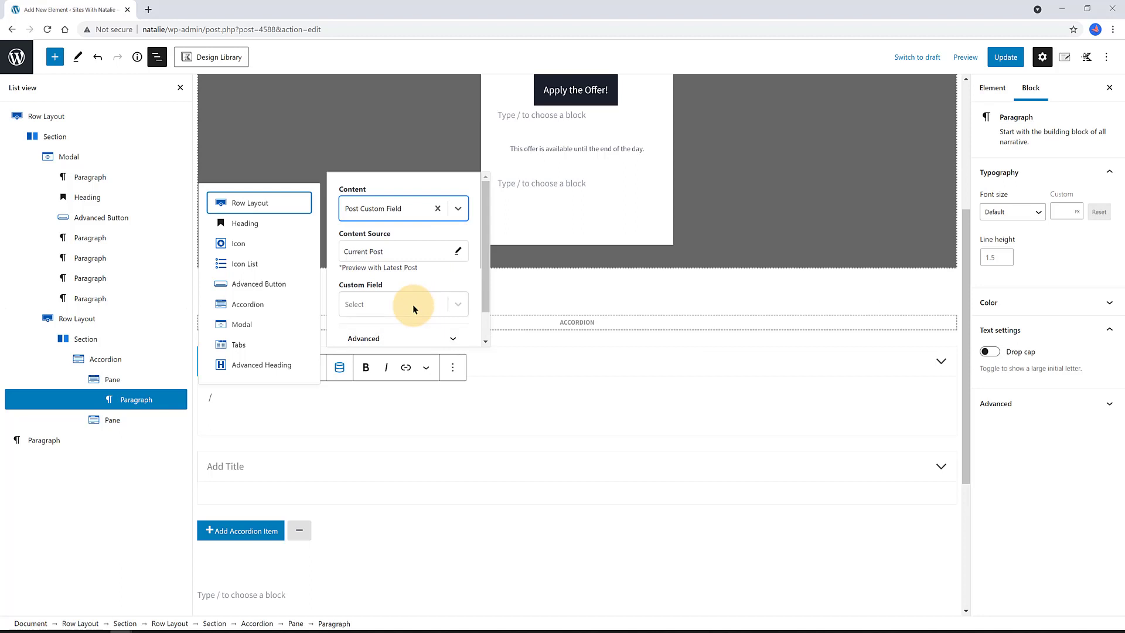
{"action": "left_click", "coordinate": [382, 306]}
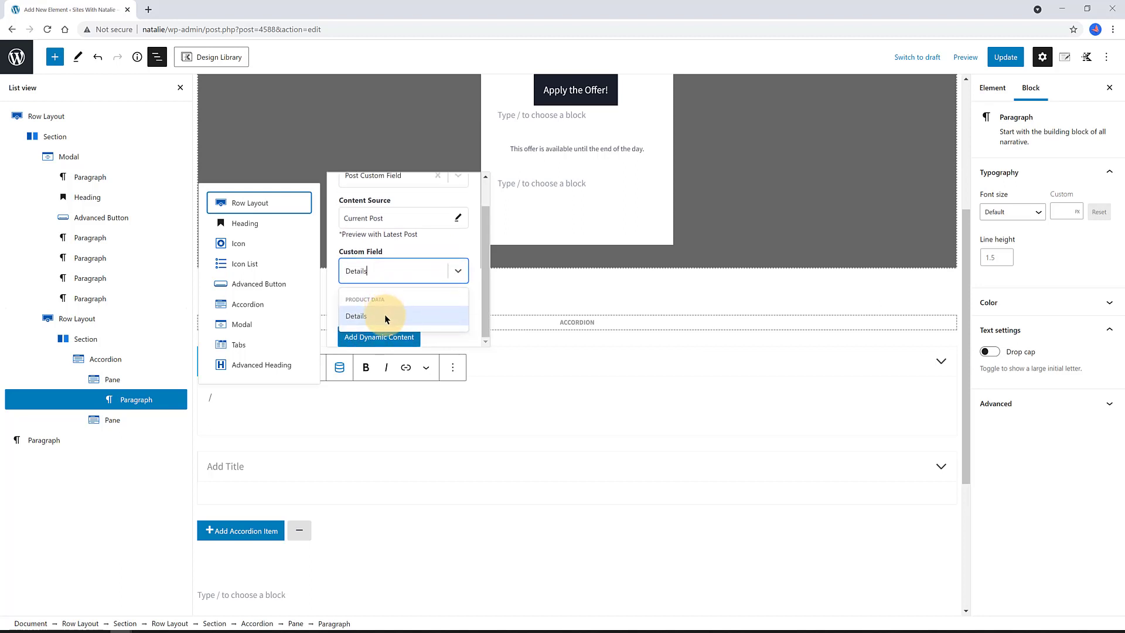
{"action": "left_click", "coordinate": [385, 317]}
{"action": "left_click", "coordinate": [385, 337]}
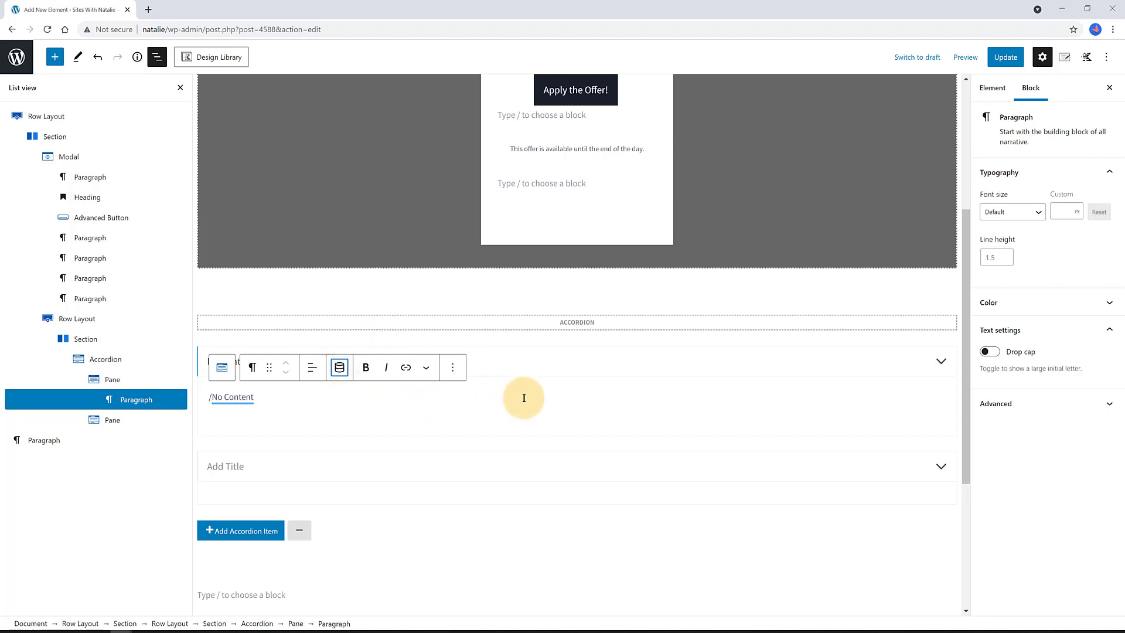
- Delete the stray slash before the Details dynamic text in the pane body
{"action": "left_click", "coordinate": [559, 362]}
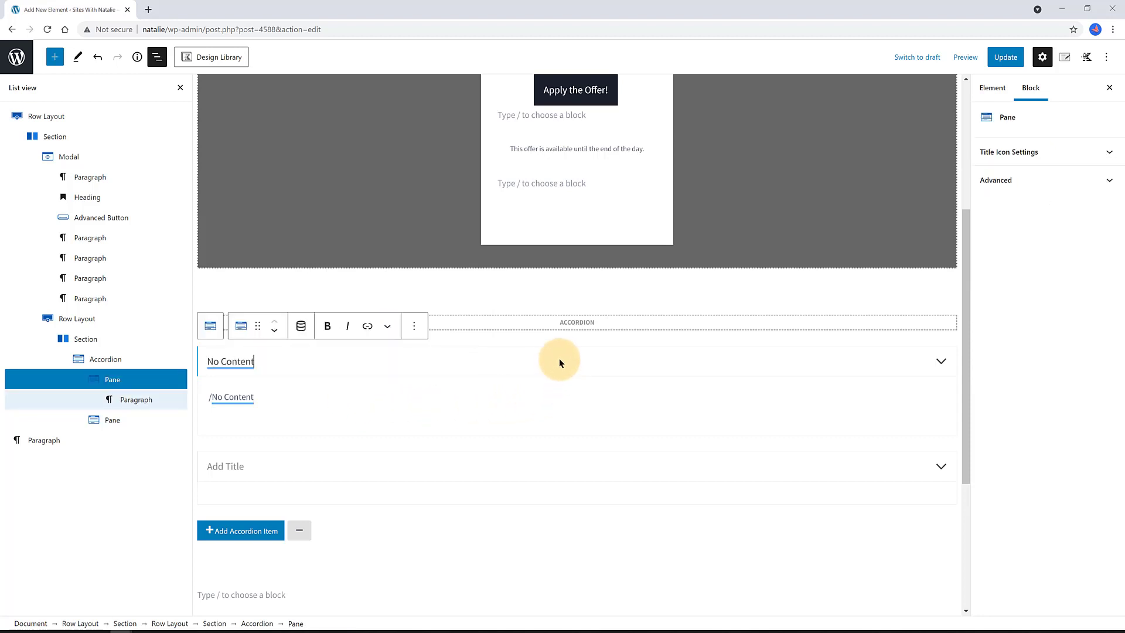
{"action": "left_click", "coordinate": [210, 397]}
{"action": "left_click_drag", "start_coordinate": [210, 396], "coordinate": [235, 389]}
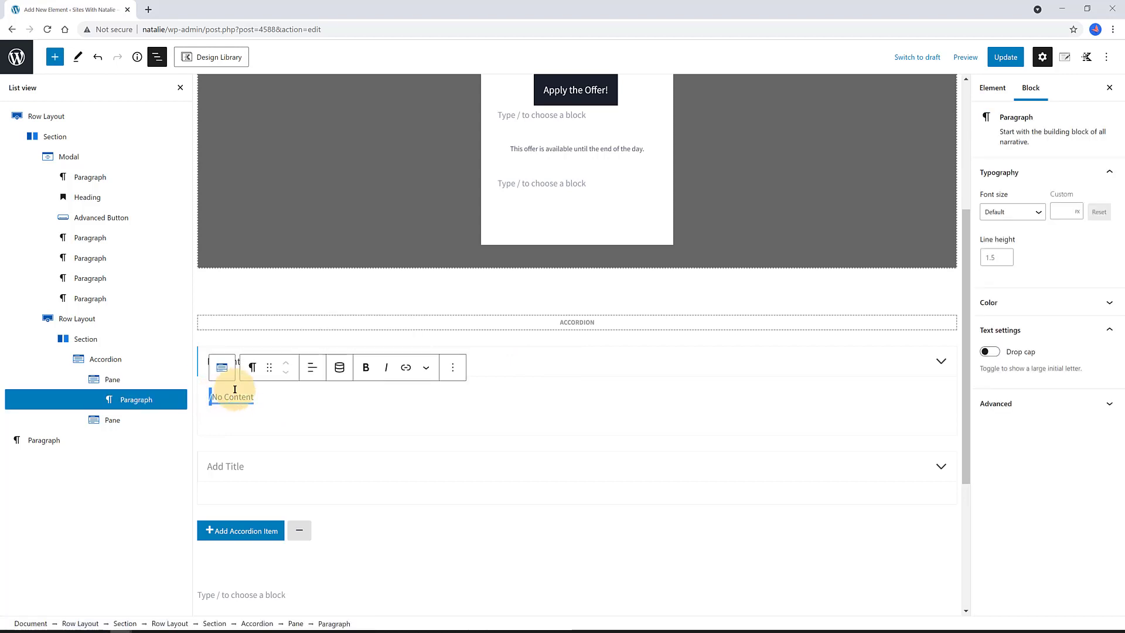
{"action": "key", "text": "BackSpace"}
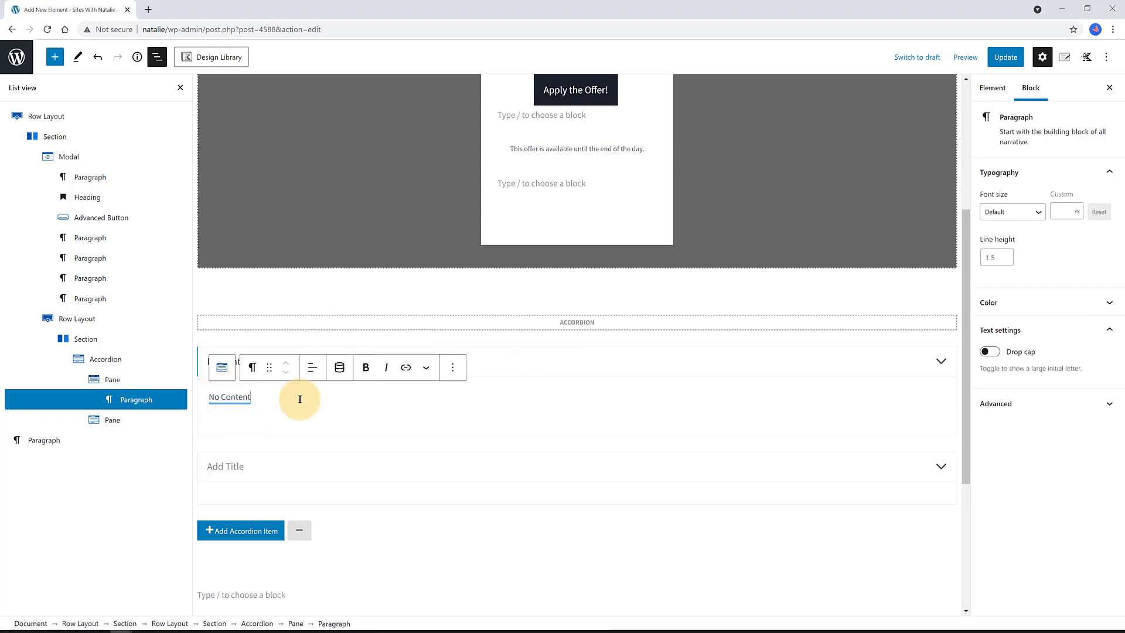
{"action": "left_click", "coordinate": [238, 420]}
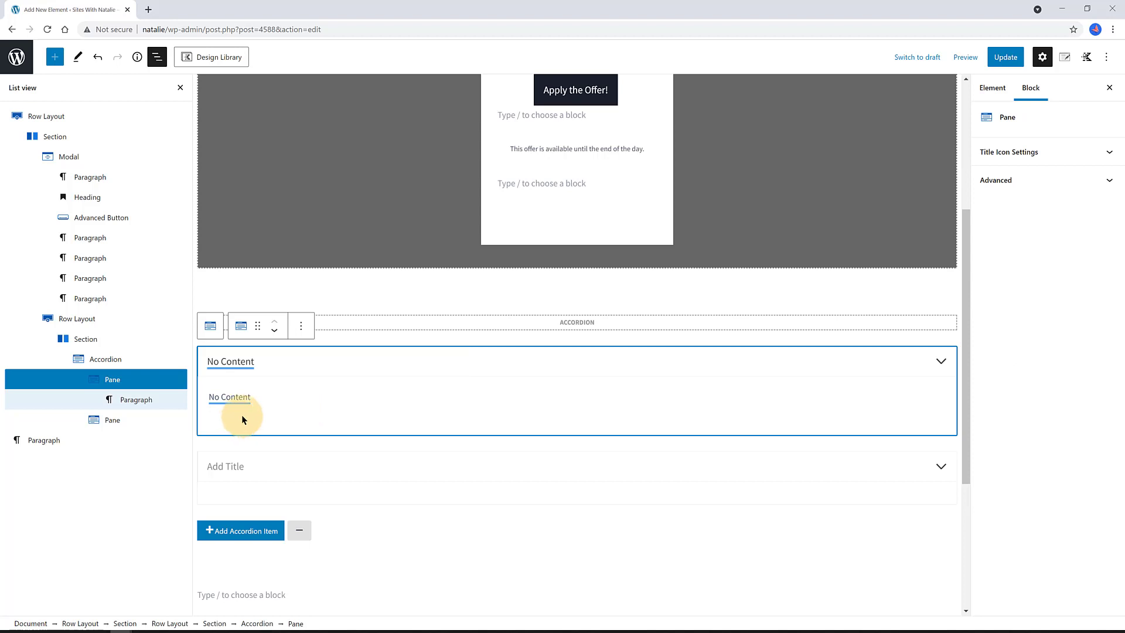
{"action": "left_click", "coordinate": [258, 402]}
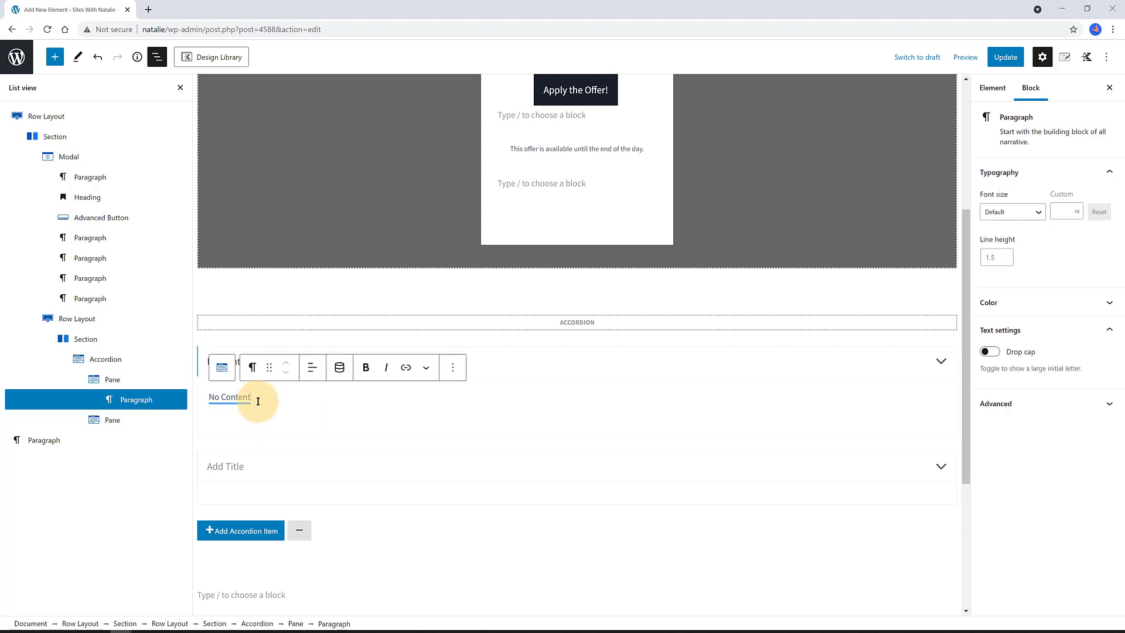
- Set the second pane's title to the Story behind post custom field
{"action": "left_click", "coordinate": [284, 466]}
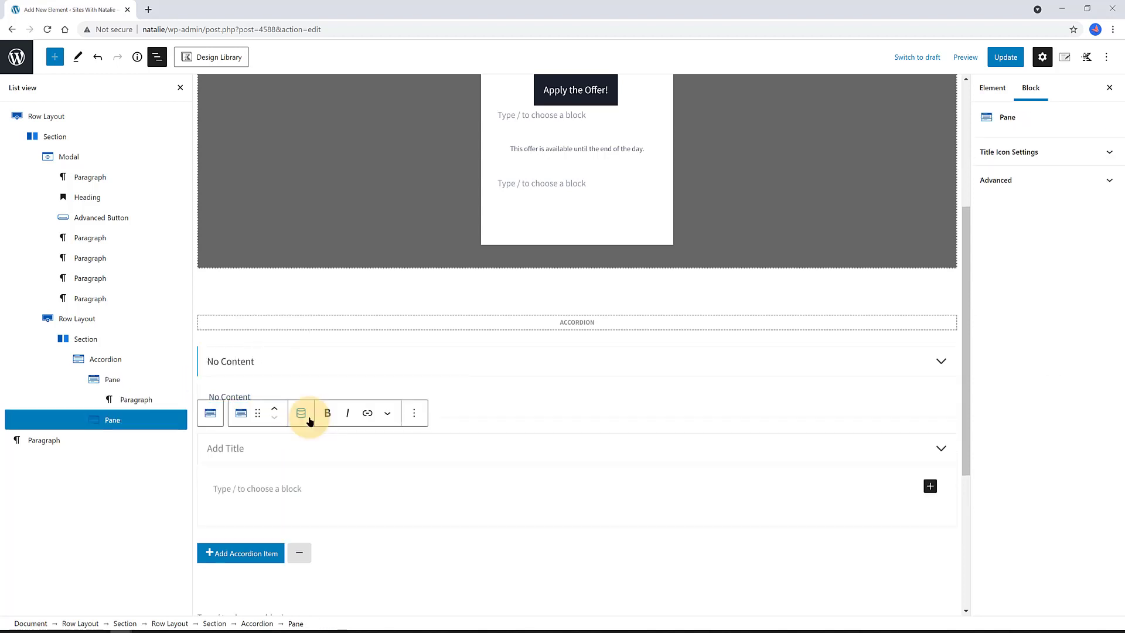
{"action": "left_click", "coordinate": [301, 415]}
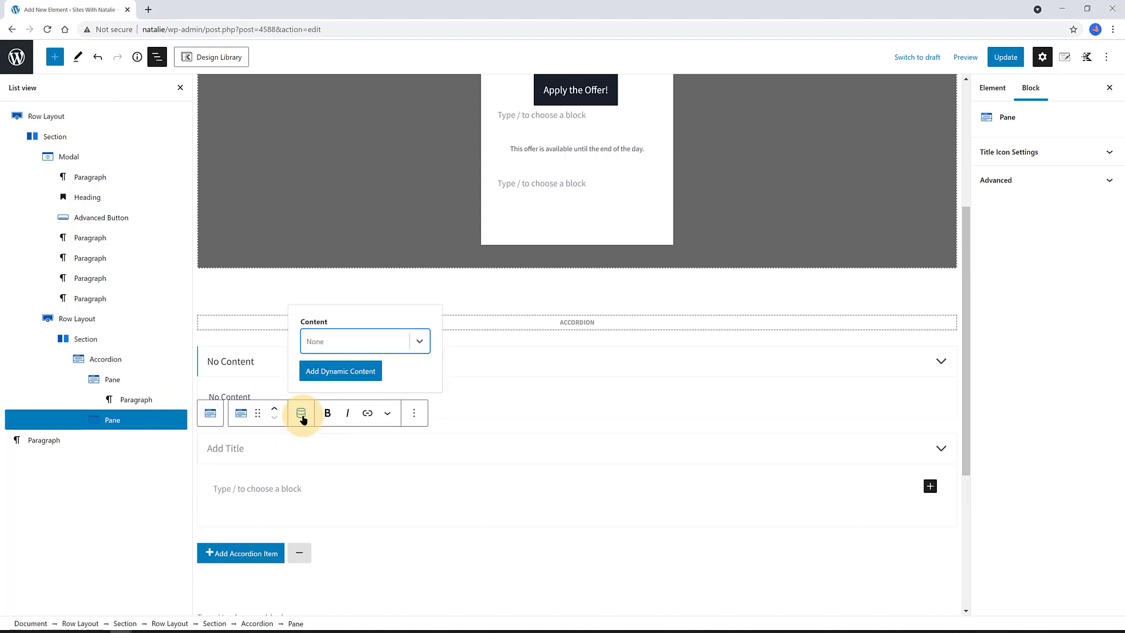
{"action": "left_click", "coordinate": [419, 341]}
{"action": "left_click_drag", "start_coordinate": [426, 292], "coordinate": [427, 317]}
{"action": "left_click", "coordinate": [378, 317]}
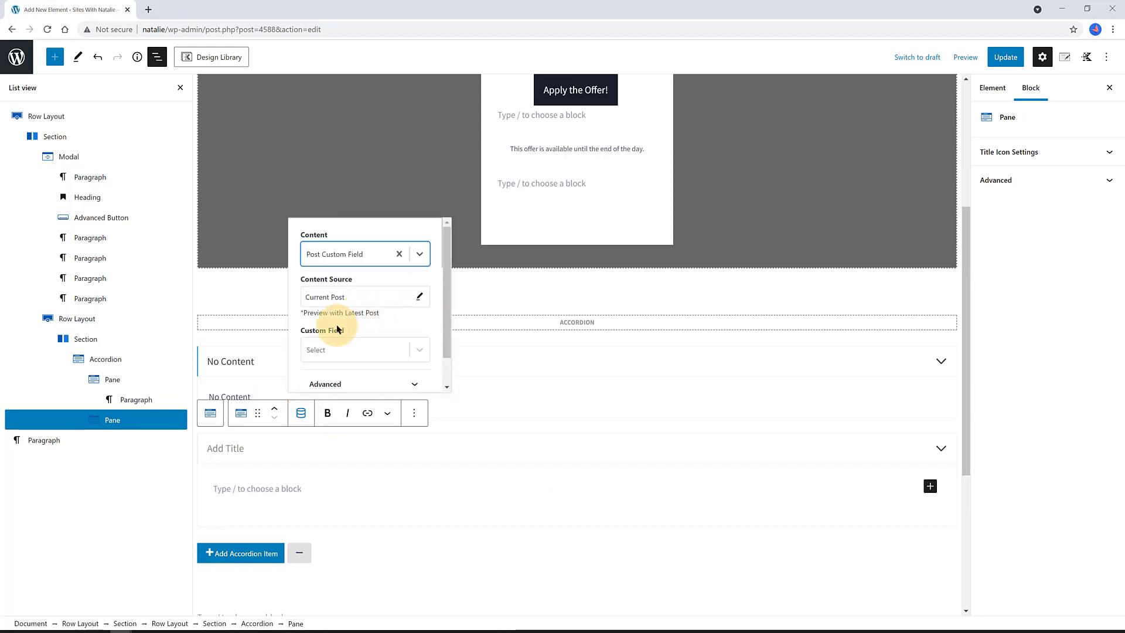
{"action": "left_click", "coordinate": [322, 350]}
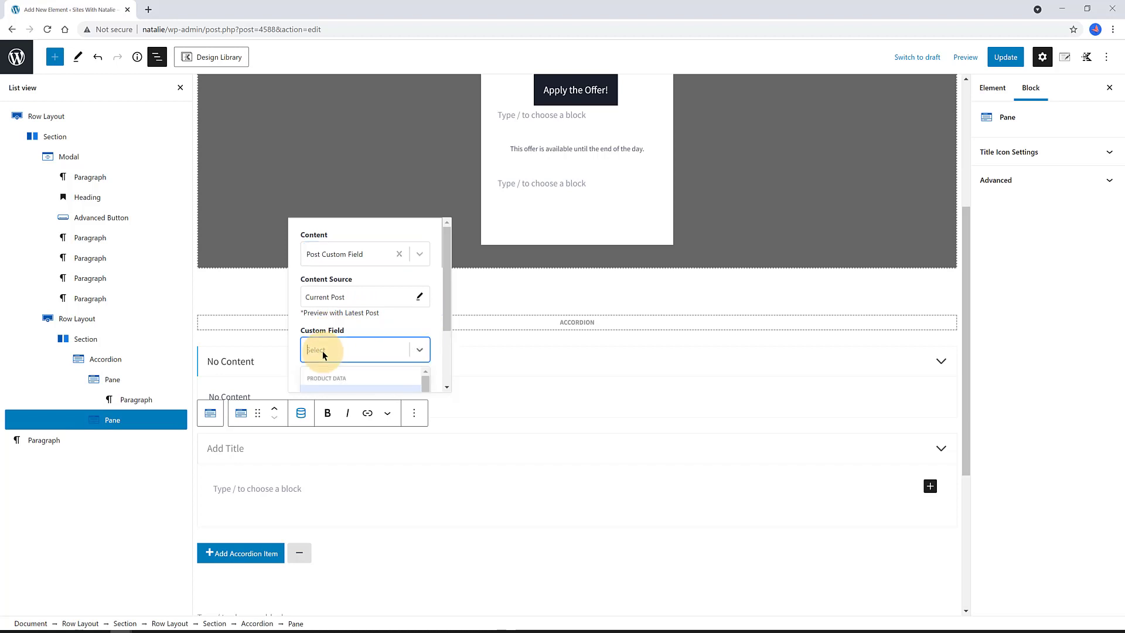
{"action": "left_click", "coordinate": [355, 358]}
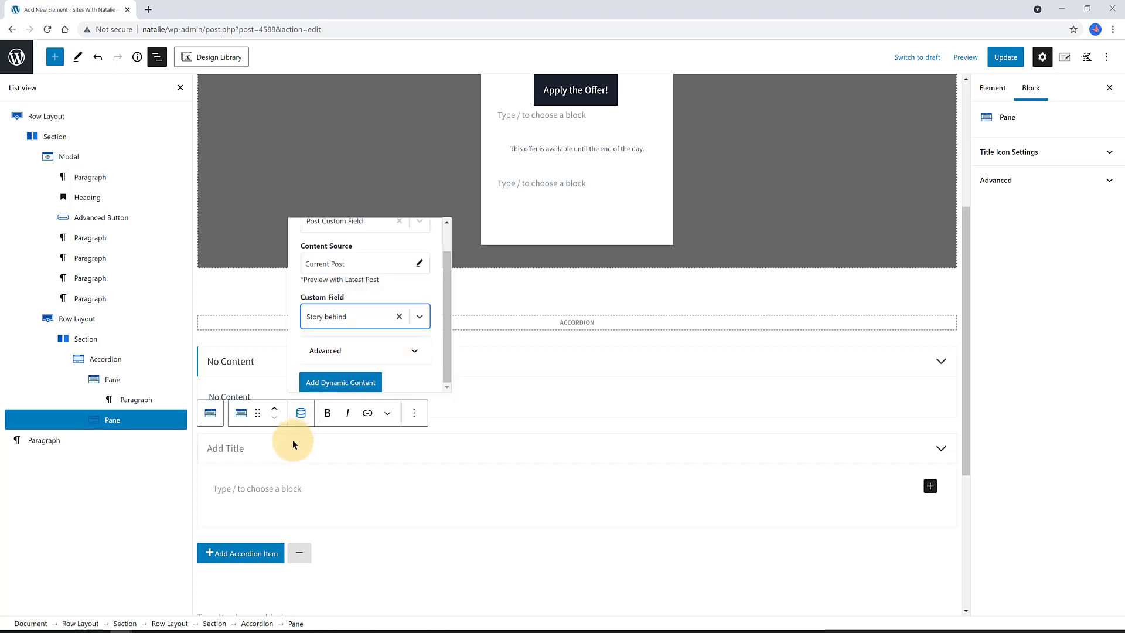
{"action": "left_click", "coordinate": [336, 384]}
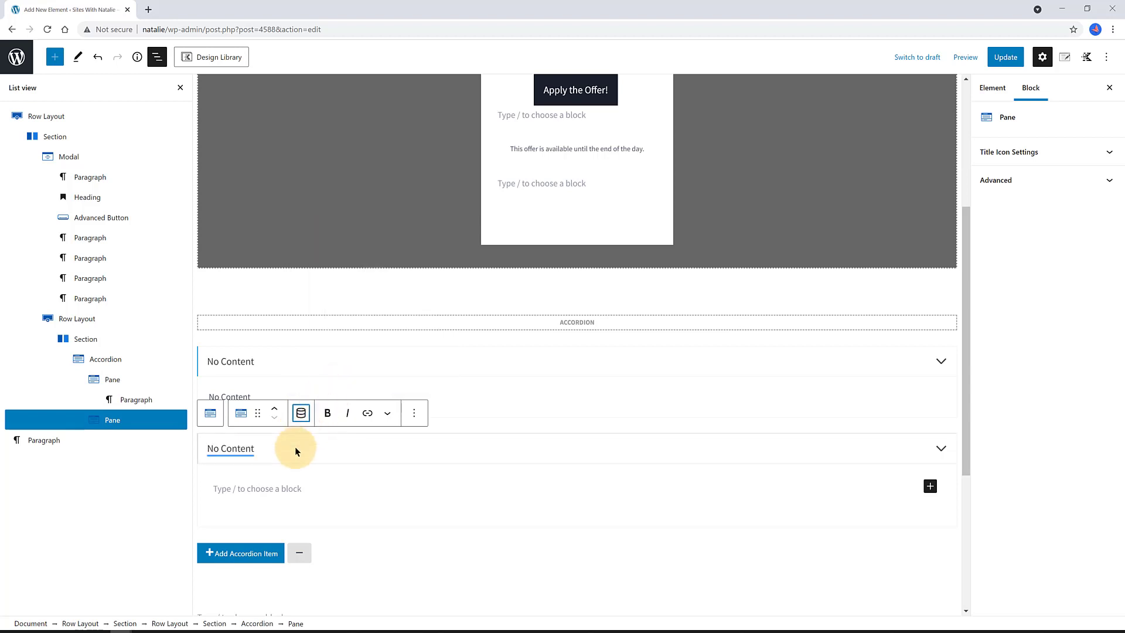
- Add a paragraph in the second pane pulling the Designed by custom field
{"action": "left_click", "coordinate": [280, 460]}
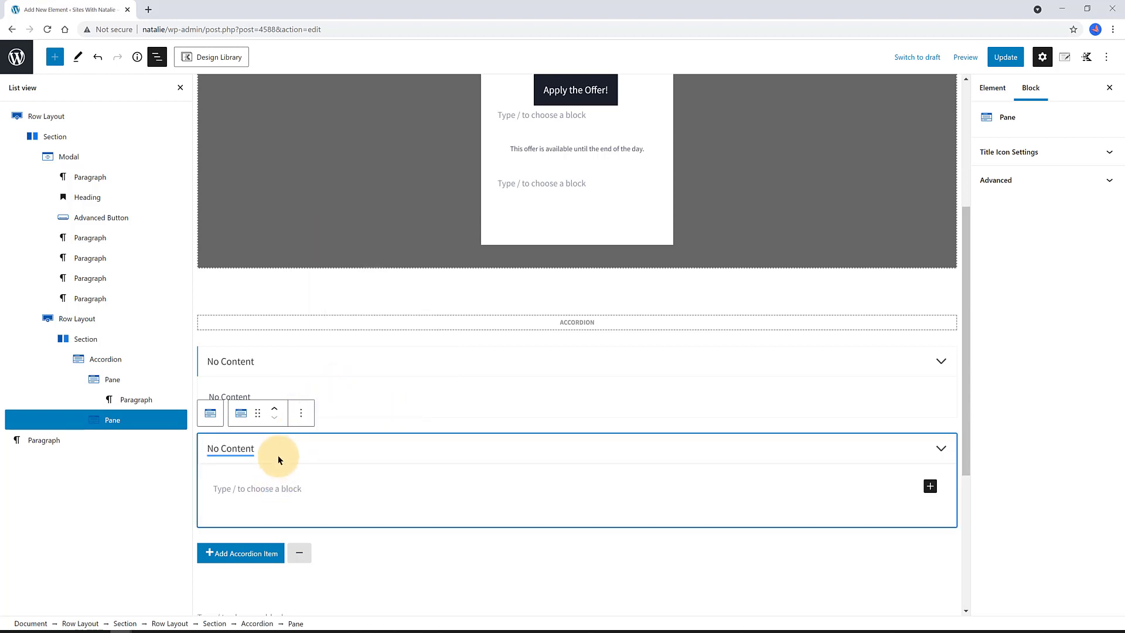
{"action": "left_click", "coordinate": [257, 483]}
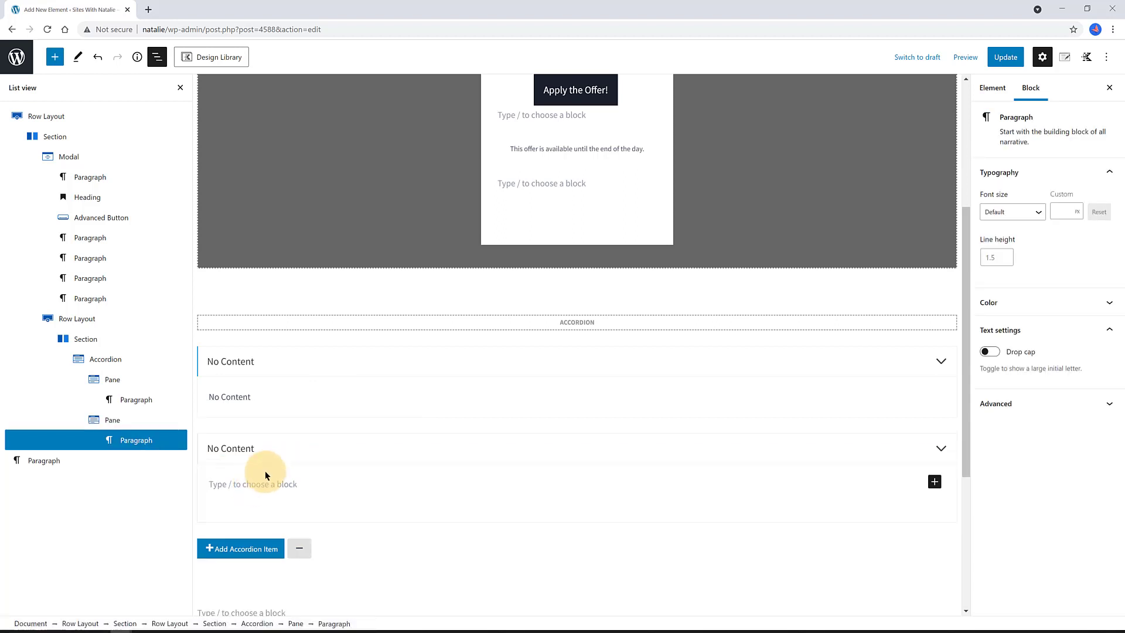
{"action": "type", "text": "/"}
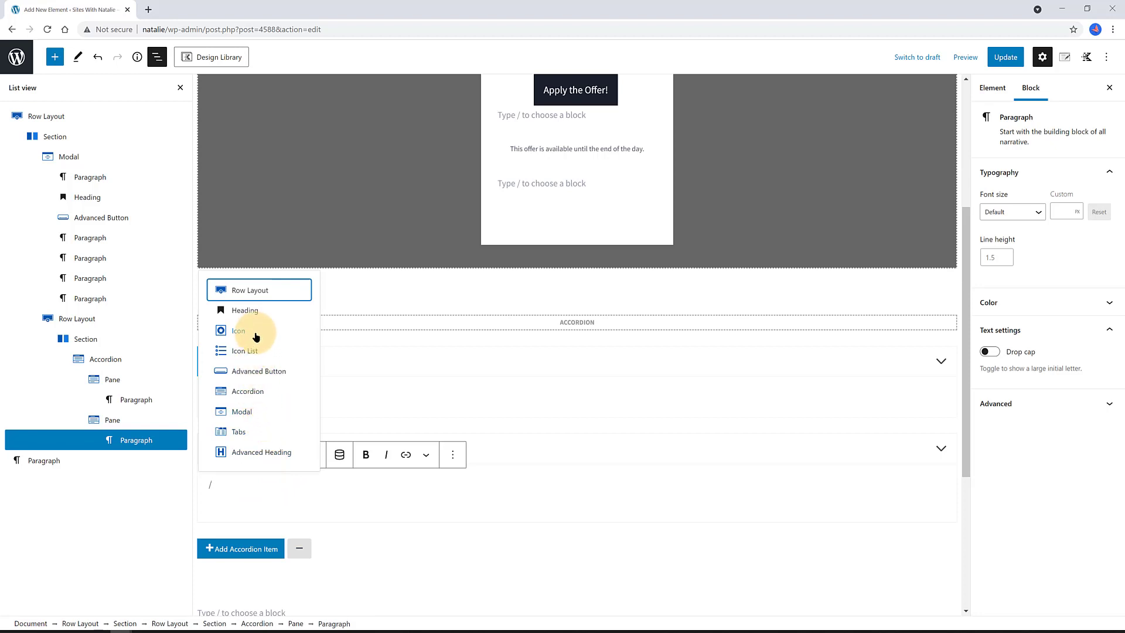
{"action": "left_click", "coordinate": [341, 457]}
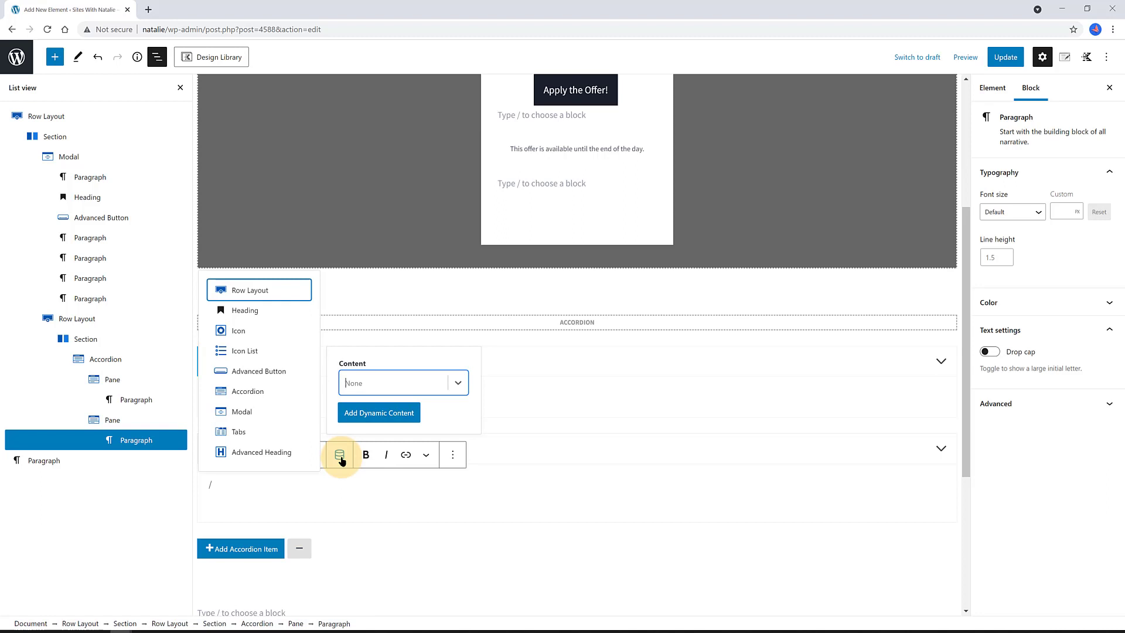
{"action": "left_click", "coordinate": [363, 383]}
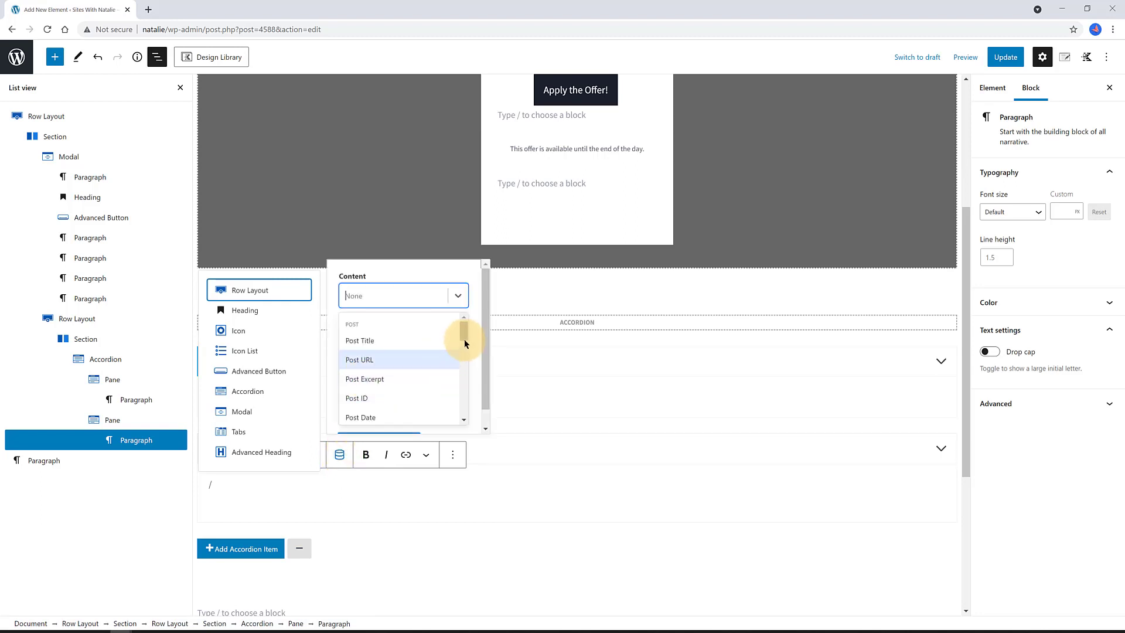
{"action": "left_click_drag", "start_coordinate": [463, 338], "coordinate": [471, 359]}
{"action": "left_click", "coordinate": [406, 365]}
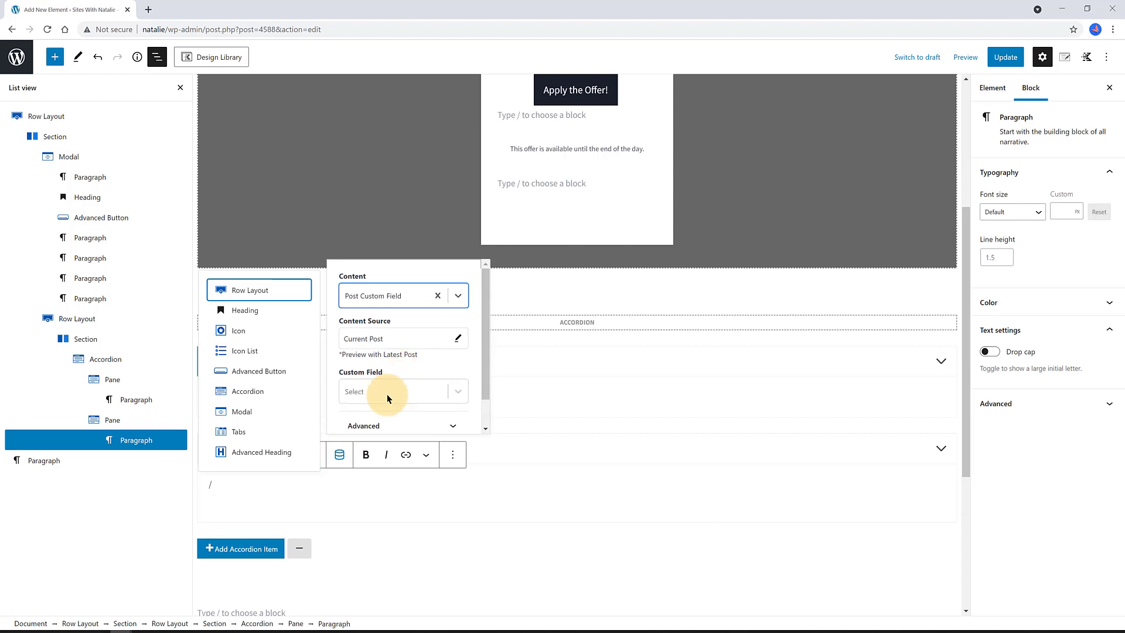
{"action": "left_click", "coordinate": [387, 394]}
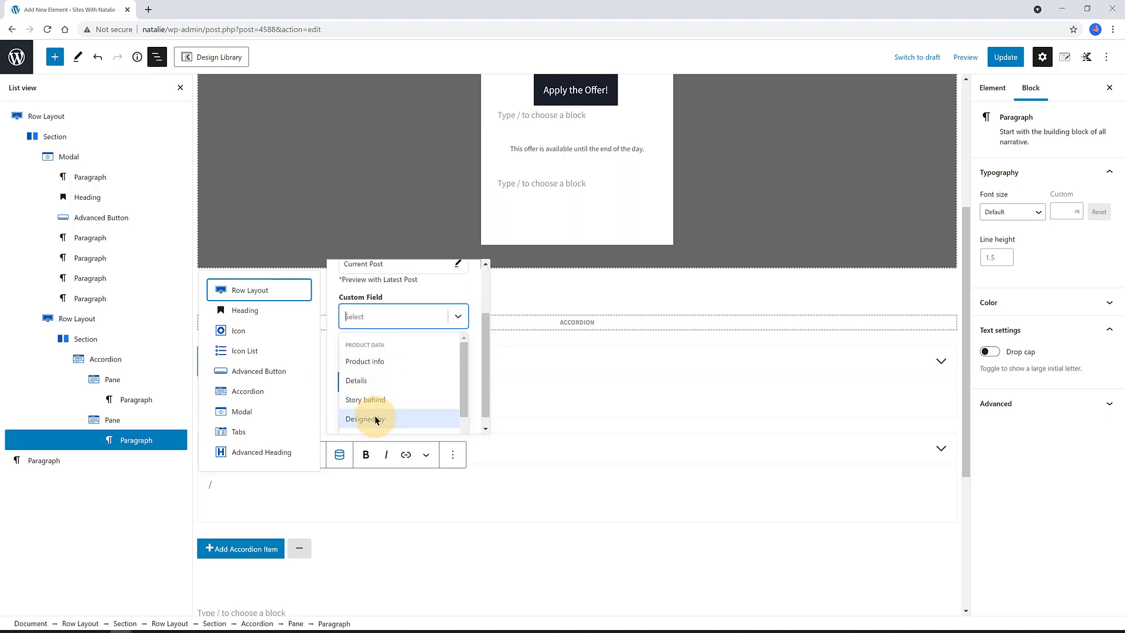
{"action": "left_click", "coordinate": [374, 418]}
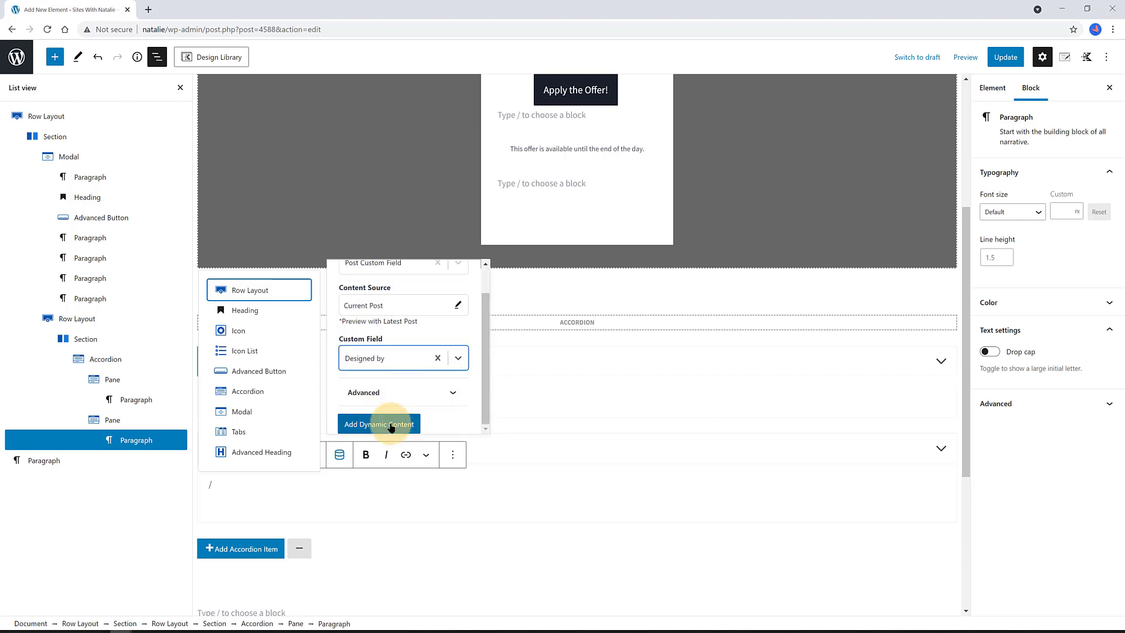
{"action": "left_click", "coordinate": [394, 423]}
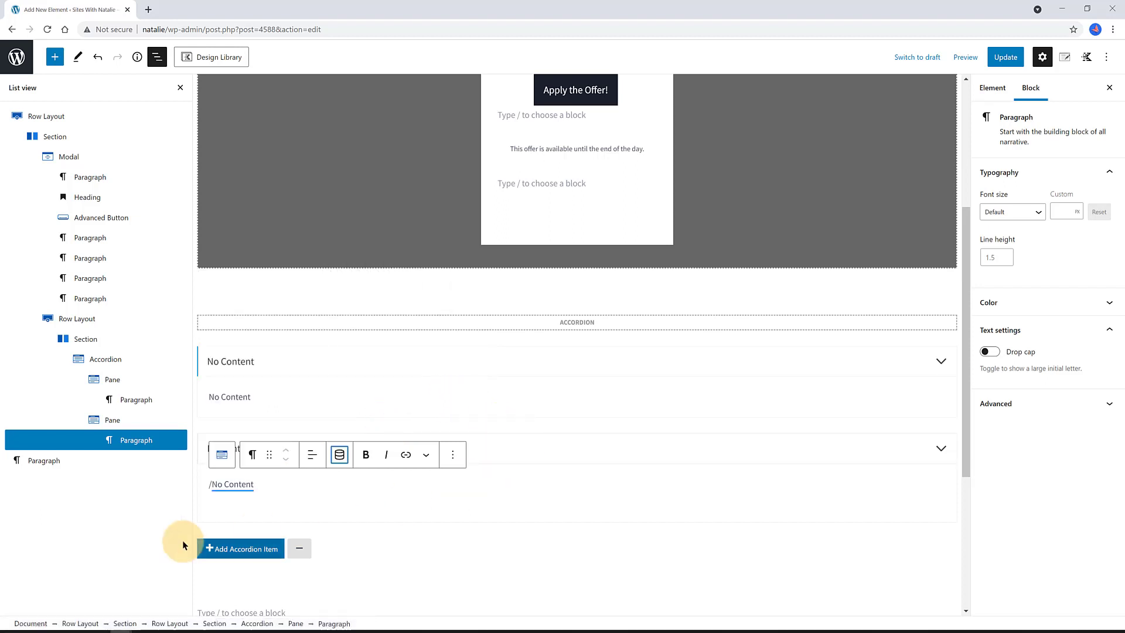
- Save the accordion element with Update
{"action": "left_click", "coordinate": [124, 341]}
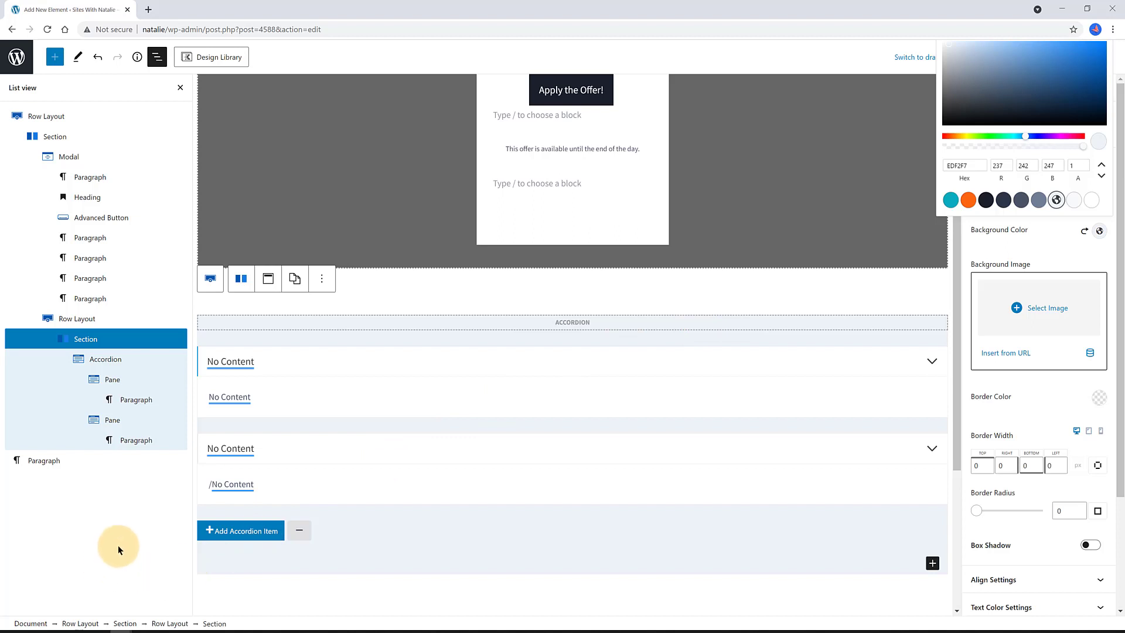
{"action": "left_click", "coordinate": [118, 543]}
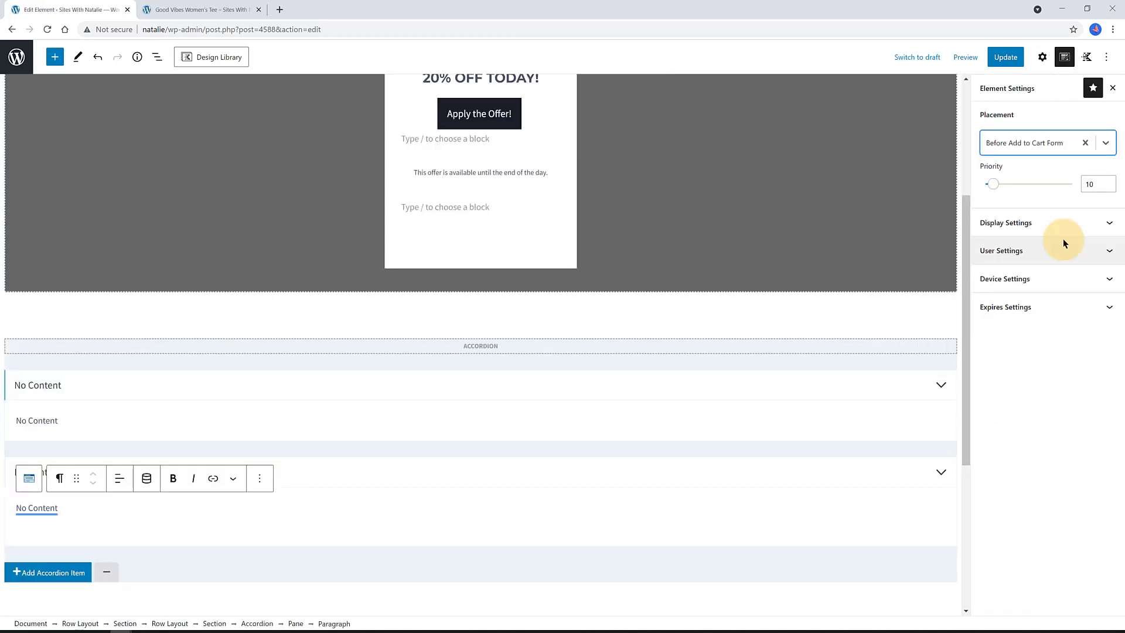
{"action": "left_click", "coordinate": [1006, 59]}
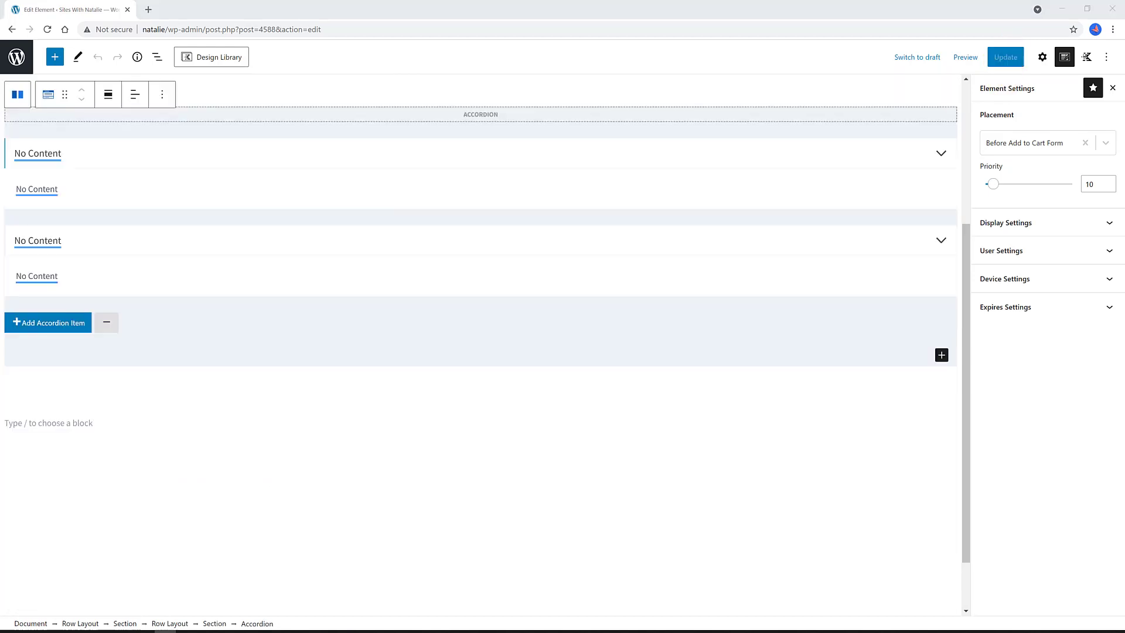
- Keep placement Before Add to Cart Form and display on Entire Site, then expand User Settings
{"action": "left_click", "coordinate": [1056, 142]}
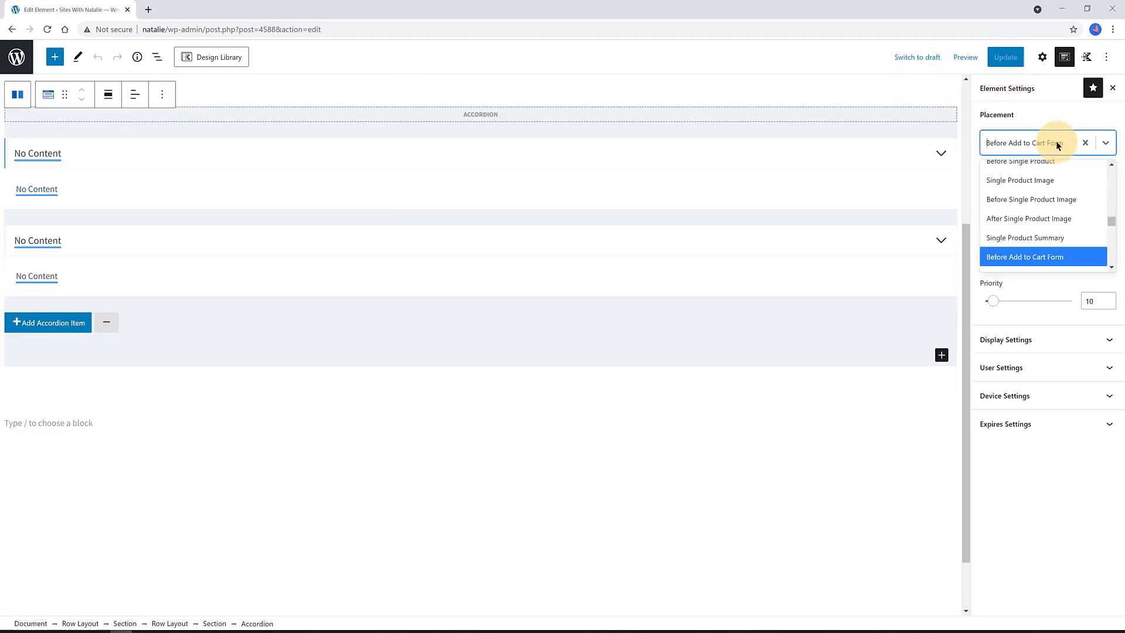
{"action": "left_click", "coordinate": [1066, 253]}
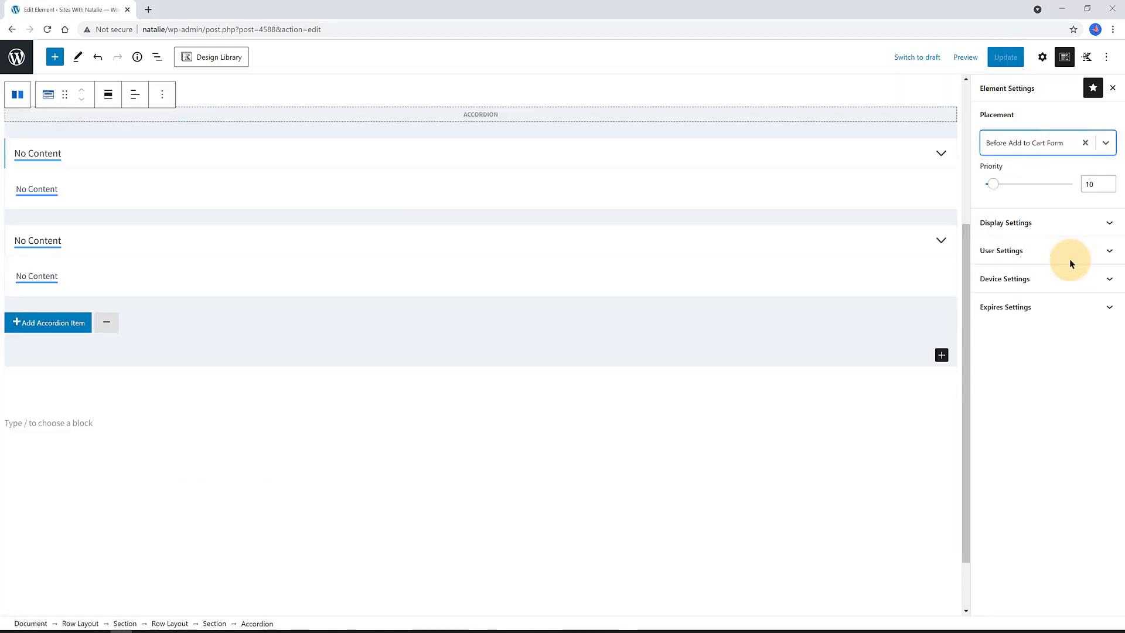
{"action": "left_click", "coordinate": [1056, 222]}
{"action": "left_click", "coordinate": [1030, 275]}
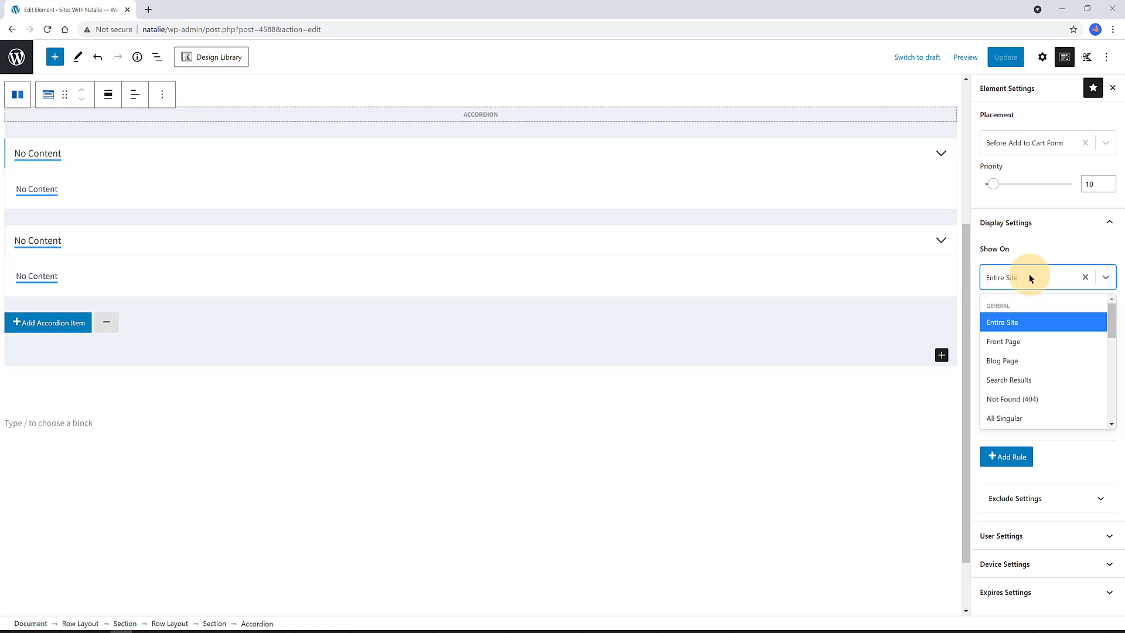
{"action": "left_click", "coordinate": [1019, 322]}
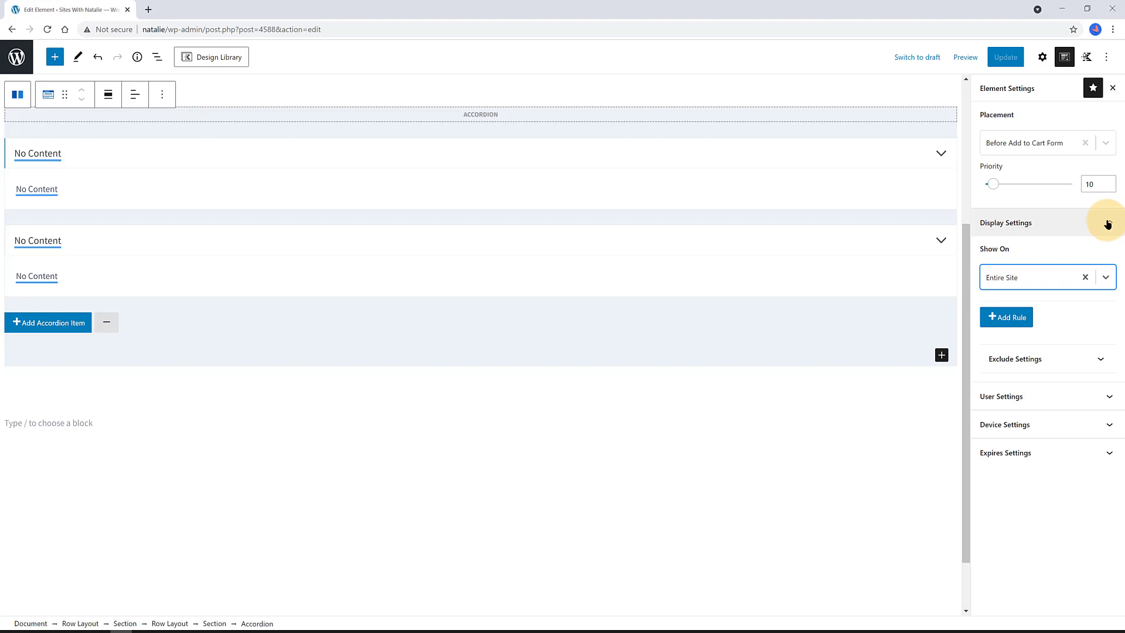
{"action": "left_click", "coordinate": [1107, 225]}
{"action": "left_click", "coordinate": [1097, 255]}
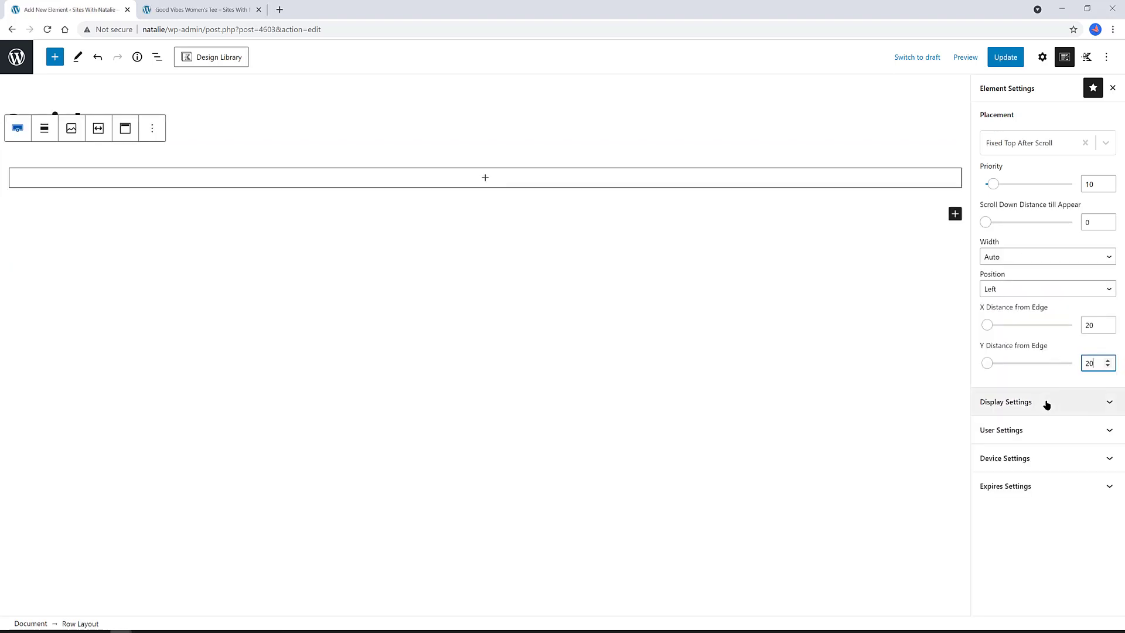
- Restrict the fixed bar element to products grouped by the T-Shirts product category
{"action": "left_click", "coordinate": [1047, 400]}
{"action": "scroll", "coordinate": [1046, 408], "scroll_direction": "down", "scroll_amount": 1}
{"action": "left_click", "coordinate": [1022, 455]}
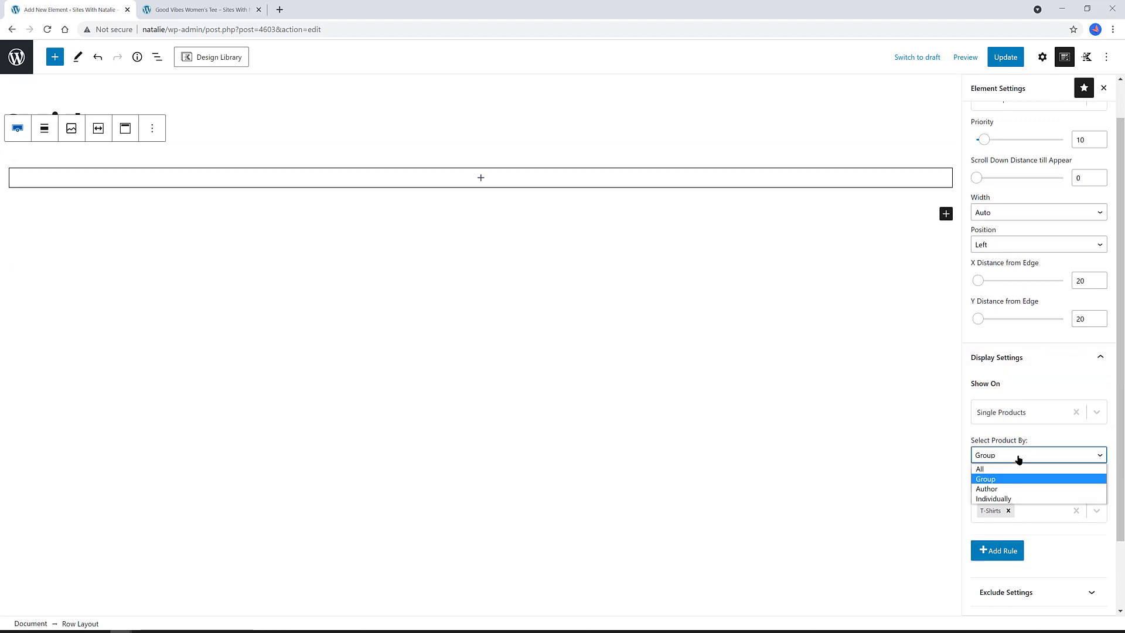
{"action": "left_click", "coordinate": [1009, 484]}
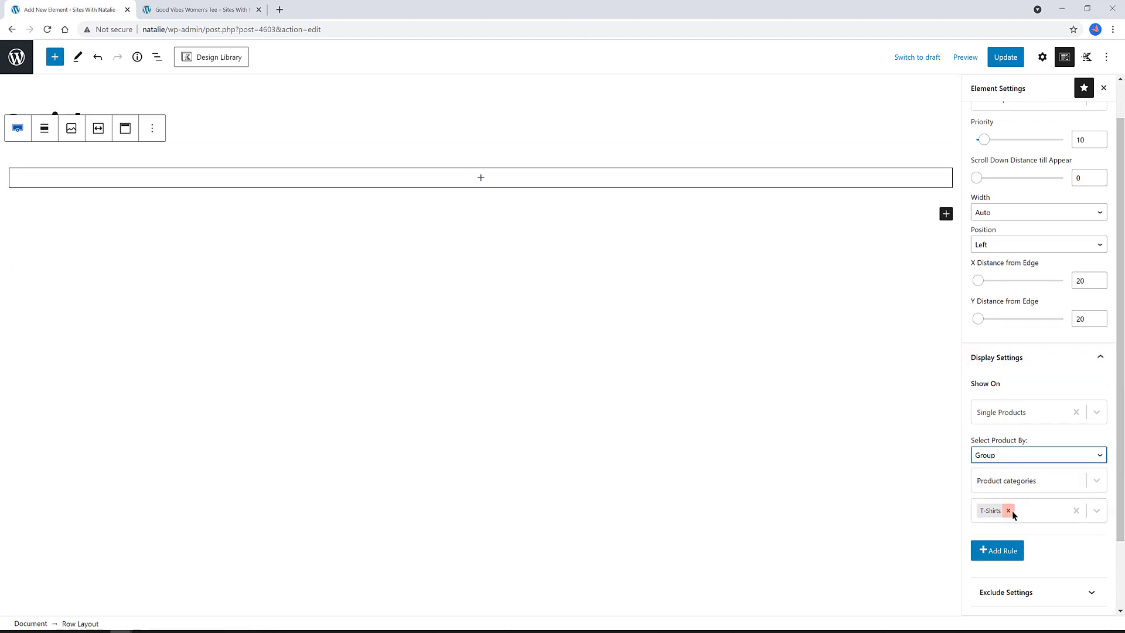
{"action": "left_click", "coordinate": [1008, 511]}
{"action": "left_click", "coordinate": [1055, 484]}
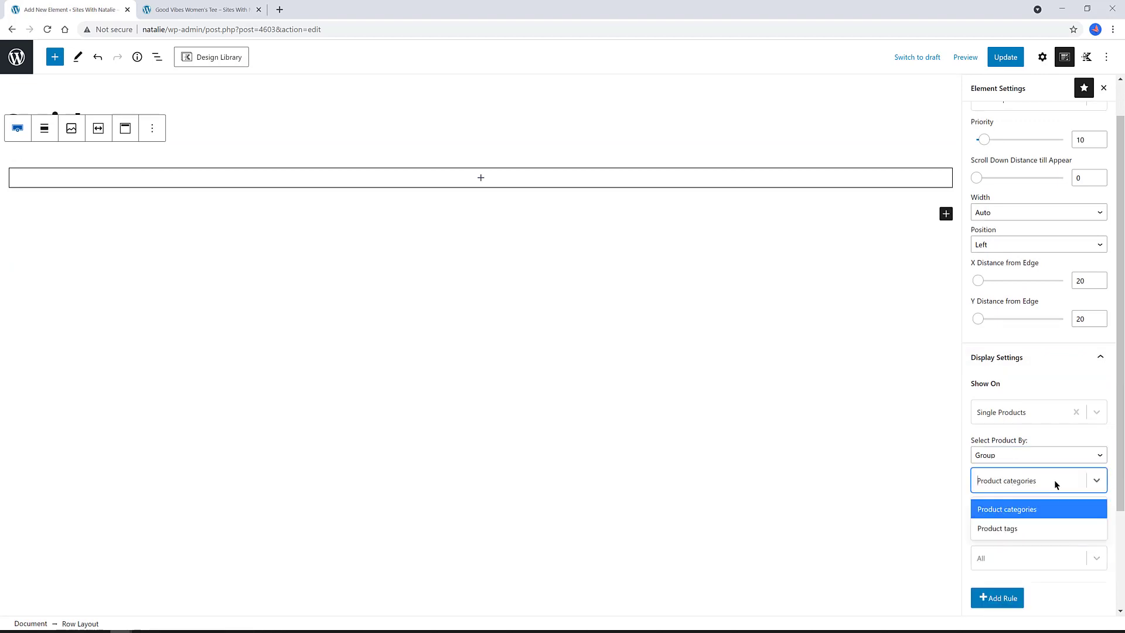
{"action": "left_click", "coordinate": [1096, 481]}
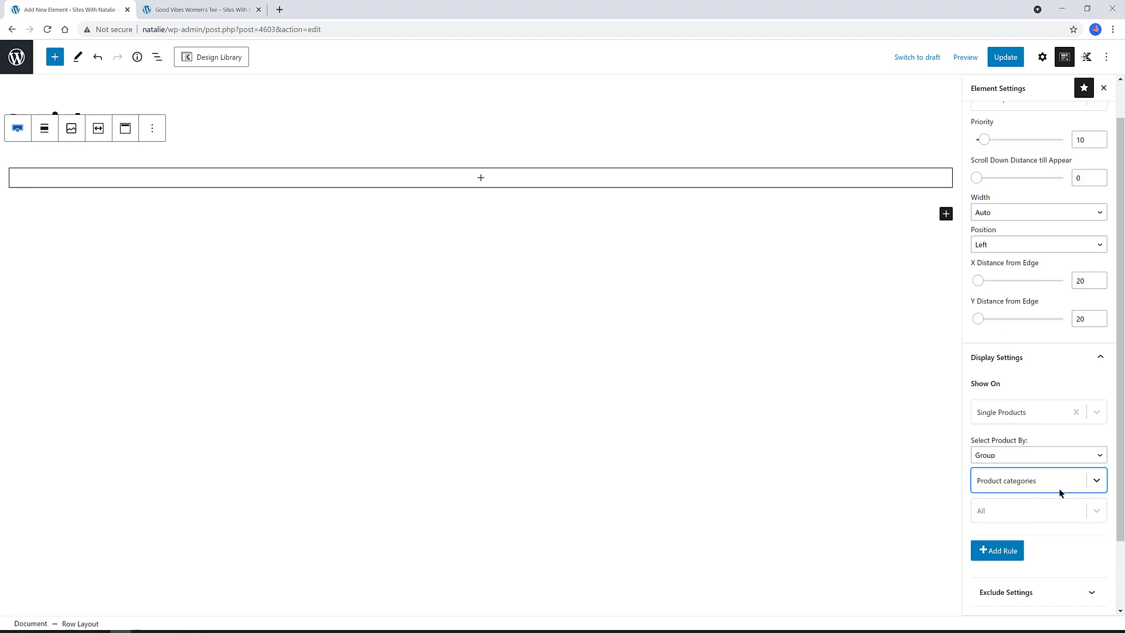
{"action": "left_click", "coordinate": [1030, 488]}
{"action": "left_click", "coordinate": [1026, 510]}
{"action": "left_click", "coordinate": [999, 511]}
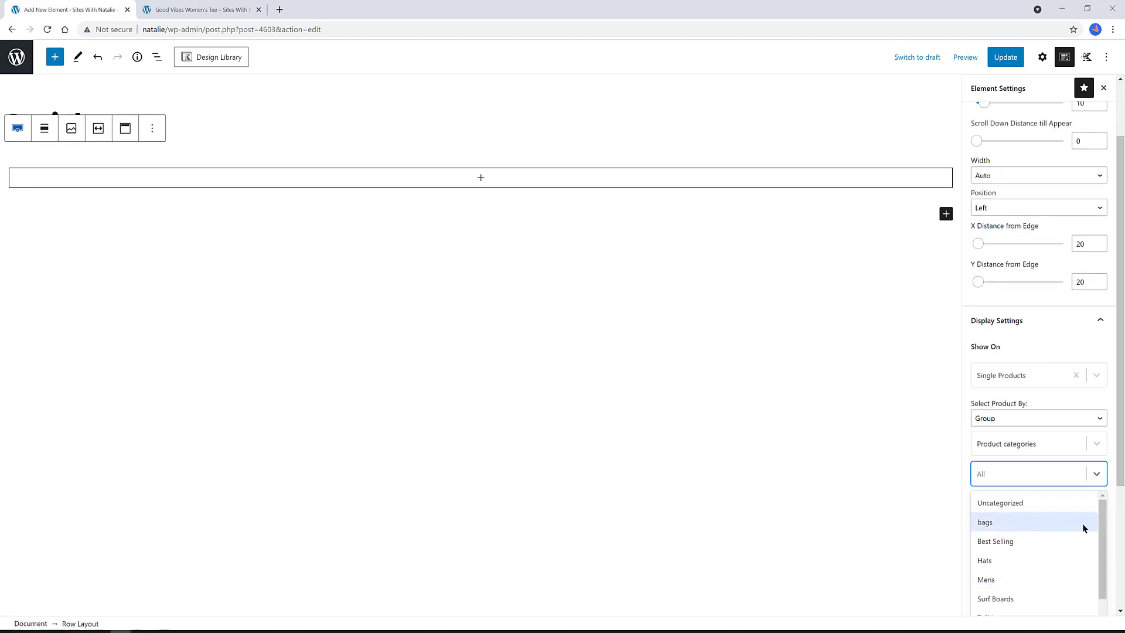
{"action": "scroll", "coordinate": [1084, 527], "scroll_direction": "down", "scroll_amount": 1}
{"action": "left_click", "coordinate": [1084, 592]}
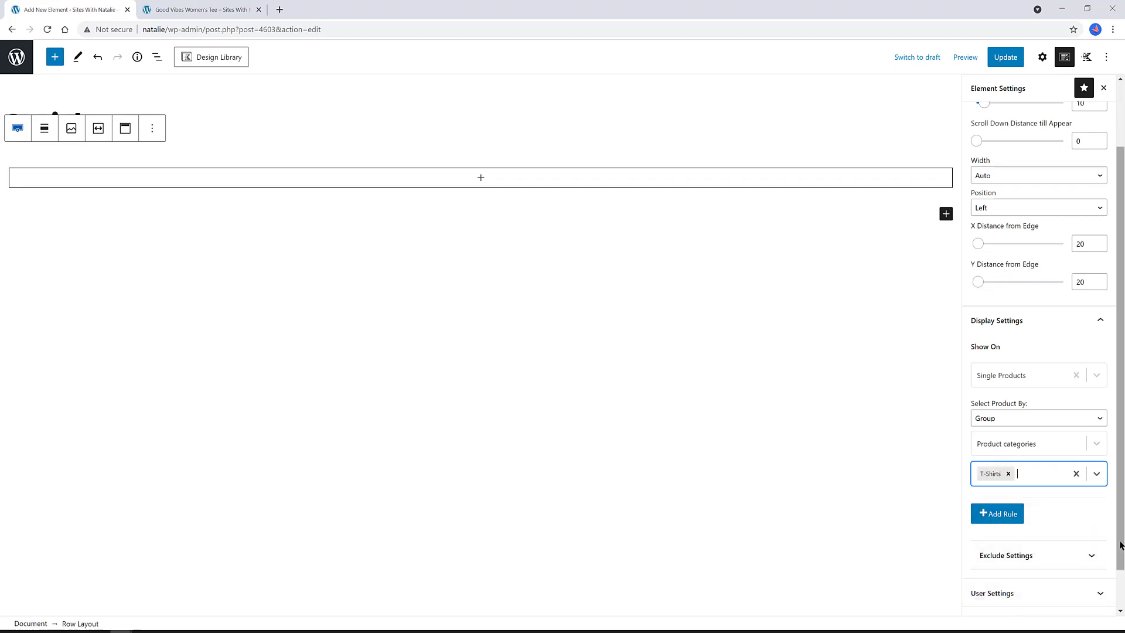
{"action": "scroll", "coordinate": [1120, 545], "scroll_direction": "down", "scroll_amount": 1}
{"action": "left_click", "coordinate": [1042, 57]}
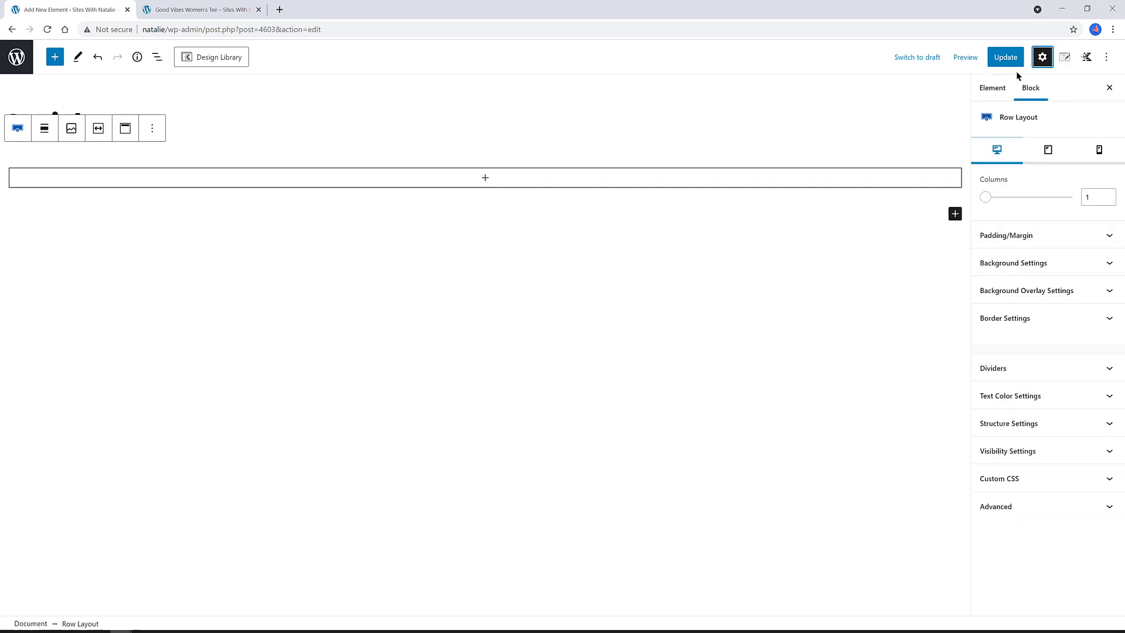
{"action": "left_click", "coordinate": [183, 77]}
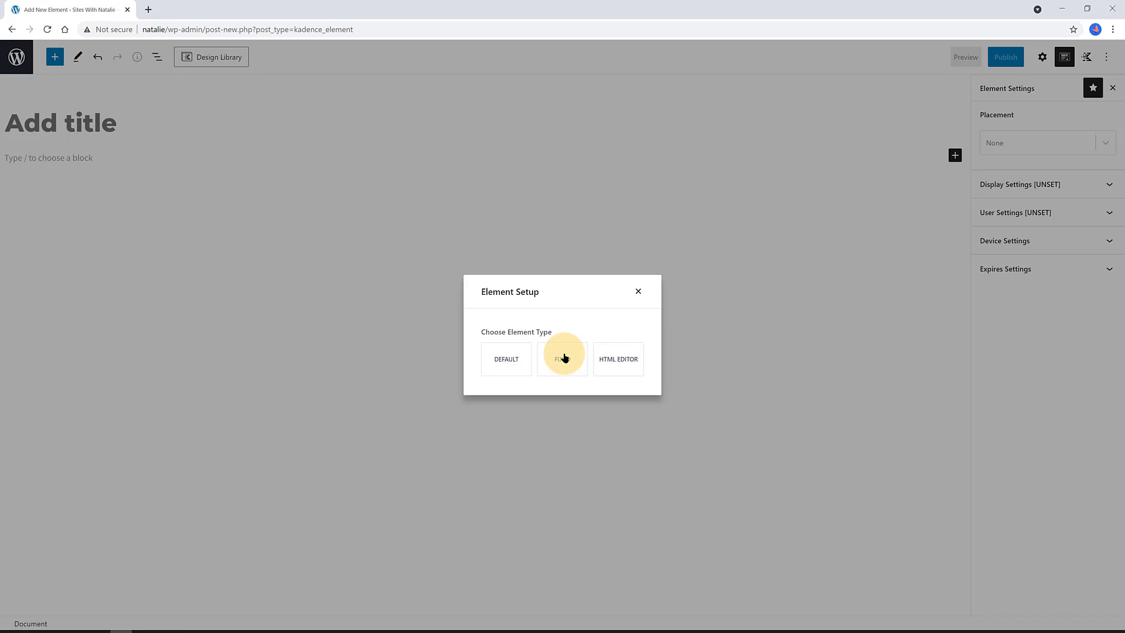
- Make the new element Fixed, title it 'Social', and insert an Icon block in its row
{"action": "left_click", "coordinate": [564, 358]}
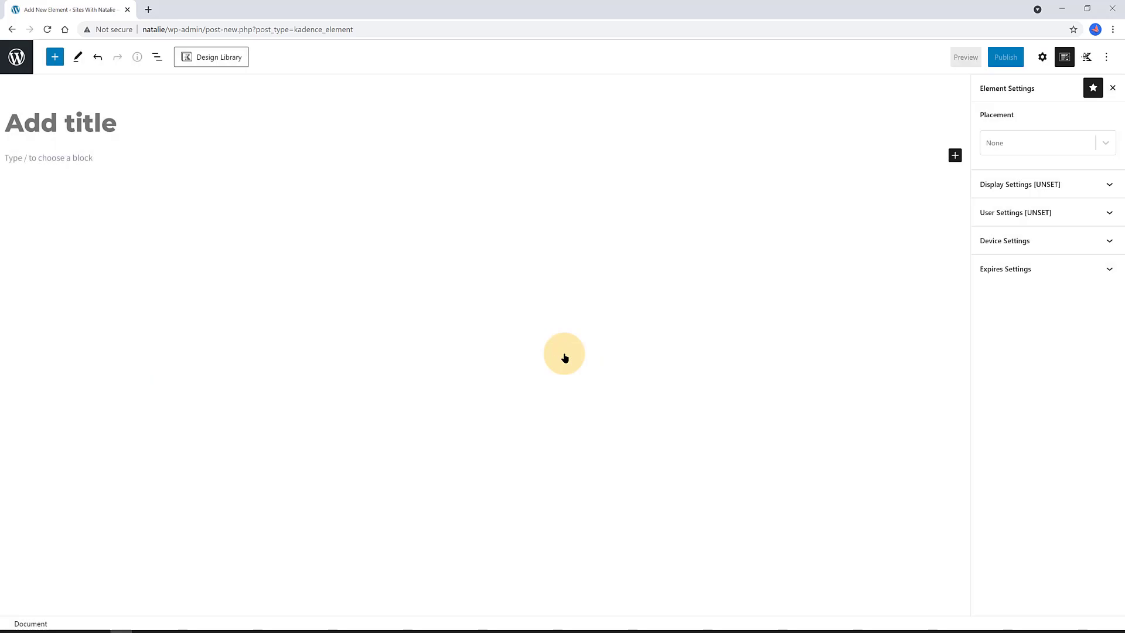
{"action": "left_click", "coordinate": [96, 126]}
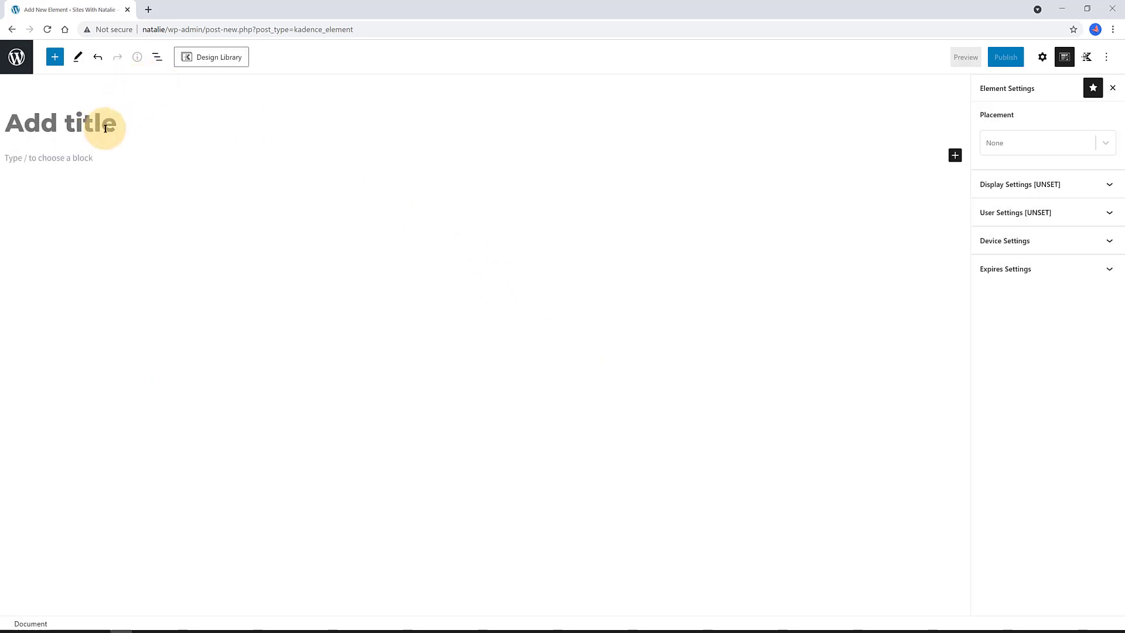
{"action": "type", "text": "Social"}
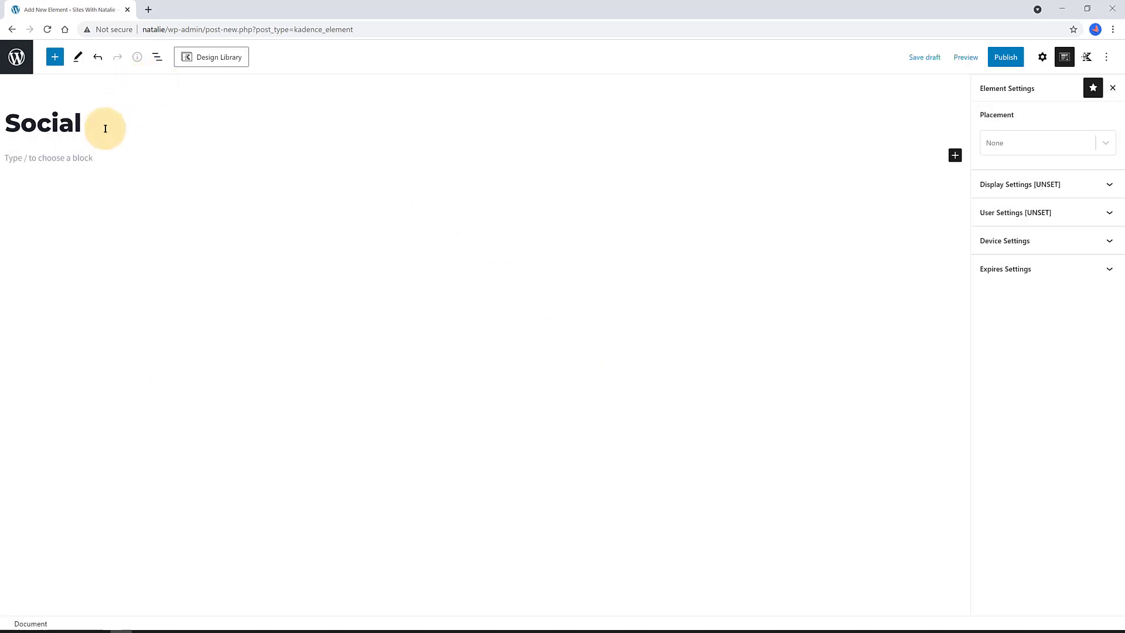
{"action": "left_click", "coordinate": [604, 244]}
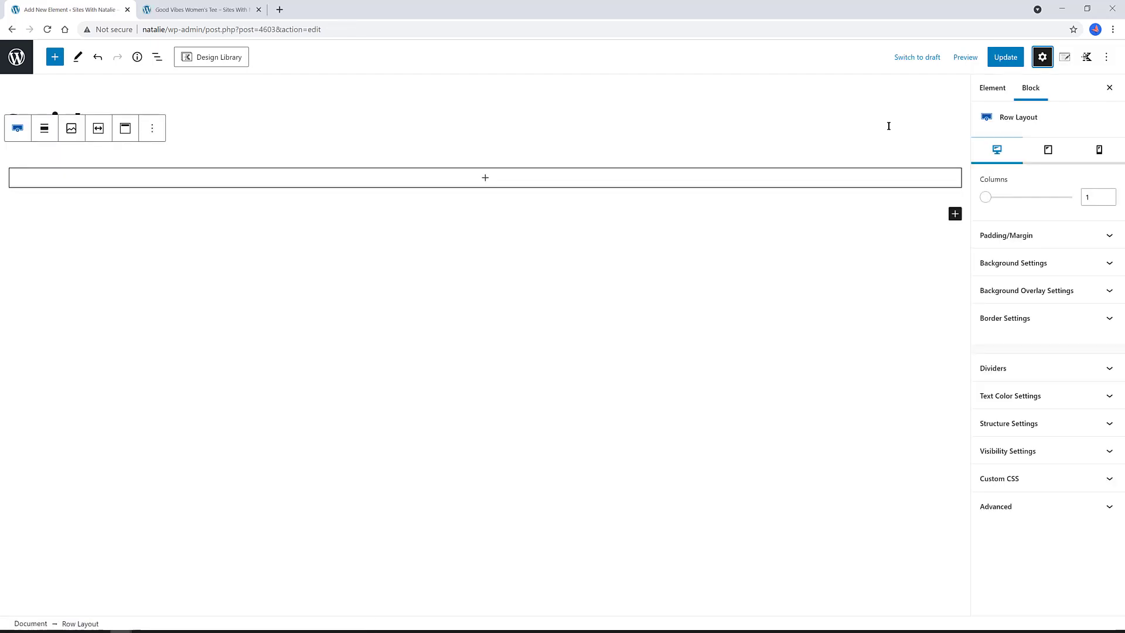
{"action": "left_click", "coordinate": [503, 185]}
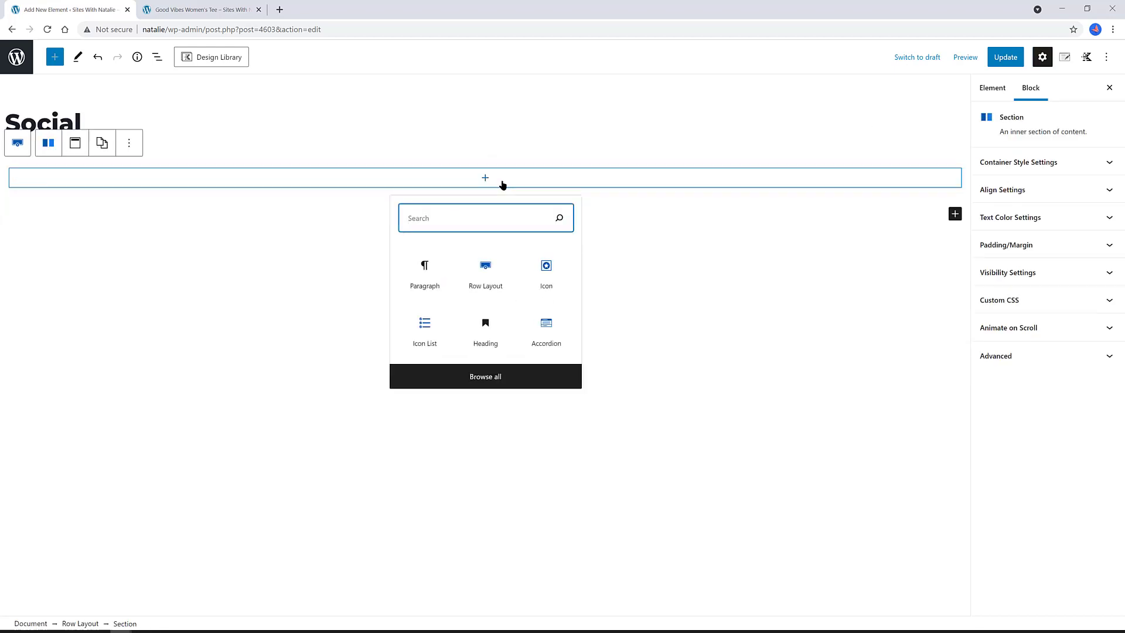
{"action": "left_click", "coordinate": [551, 276]}
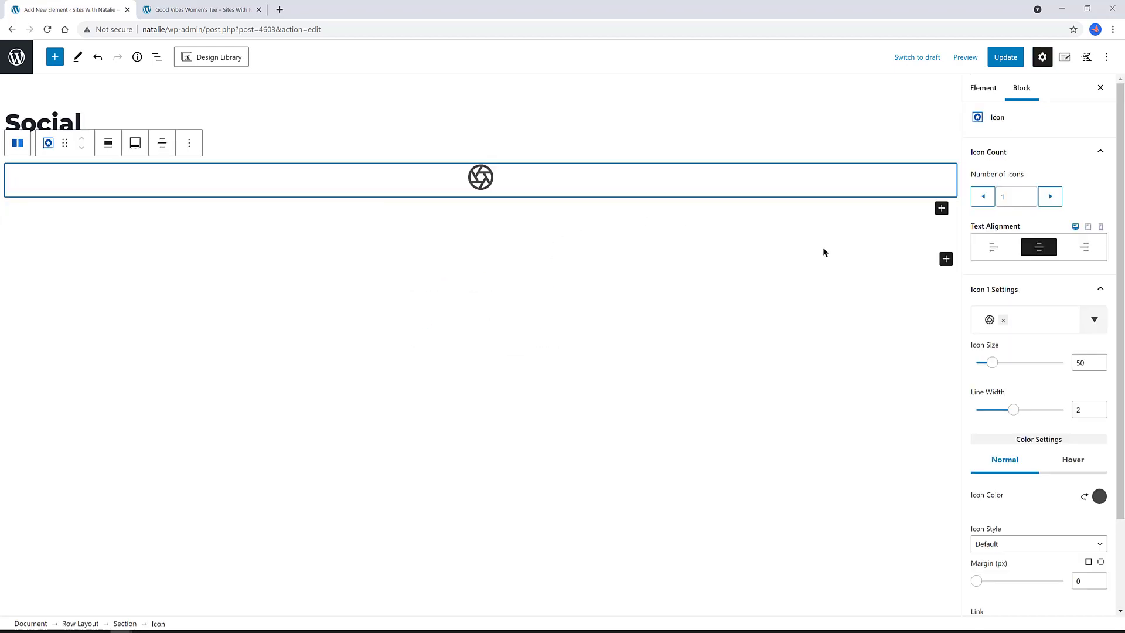
- Left-align the Icon block and replace its icon with the Facebook icon
{"action": "left_click", "coordinate": [992, 250]}
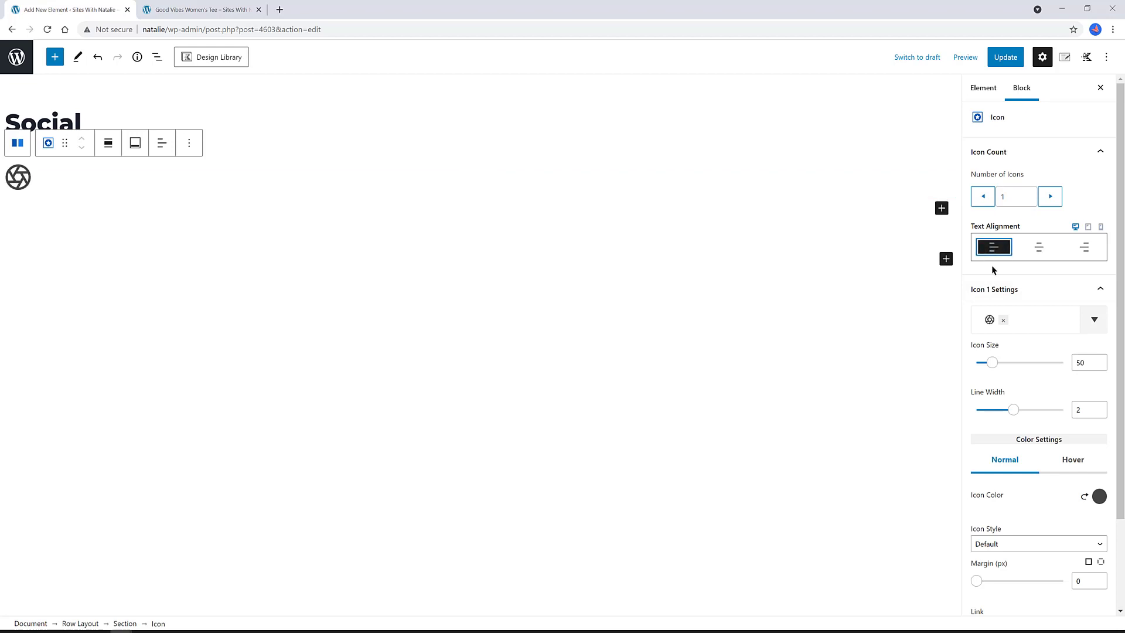
{"action": "left_click", "coordinate": [1000, 324]}
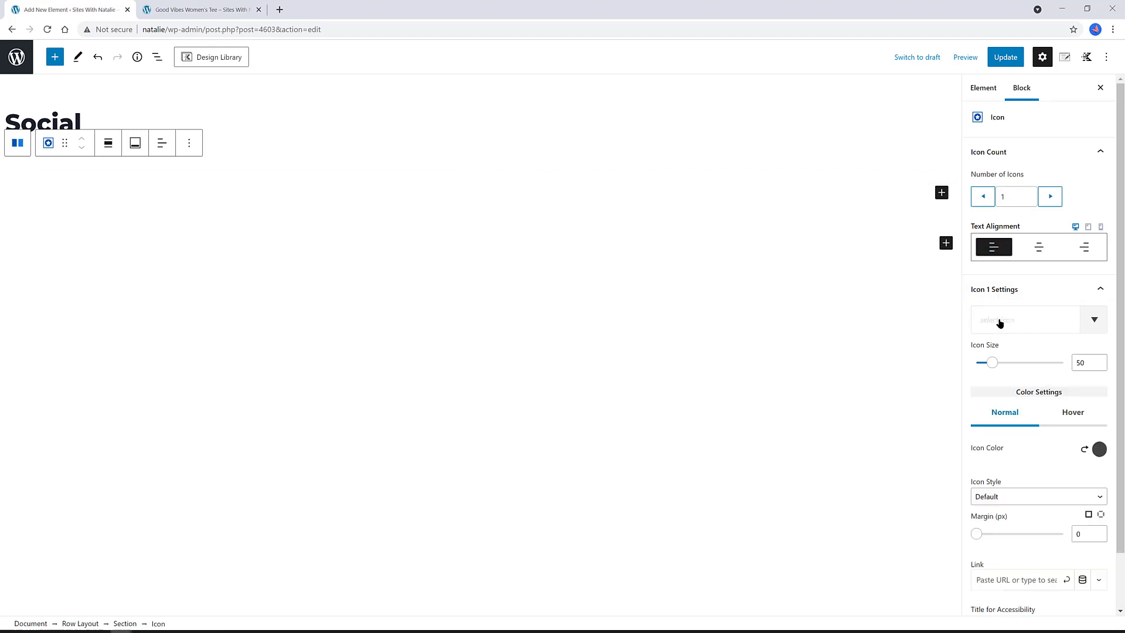
{"action": "left_click", "coordinate": [1000, 322]}
{"action": "type", "text": "face"}
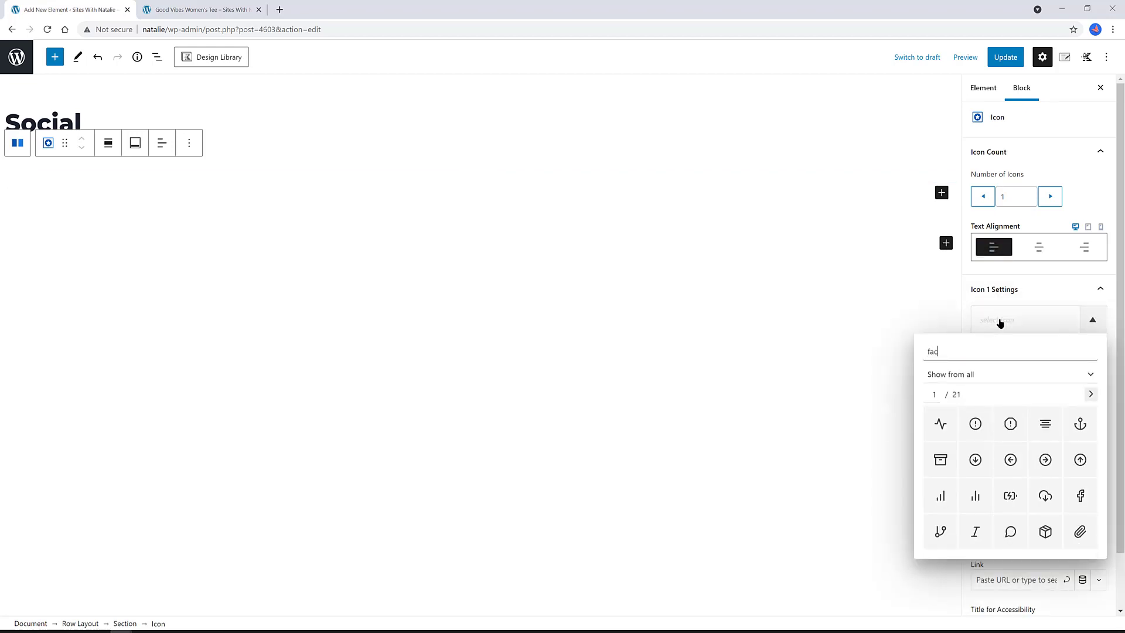
{"action": "left_click", "coordinate": [1011, 459]}
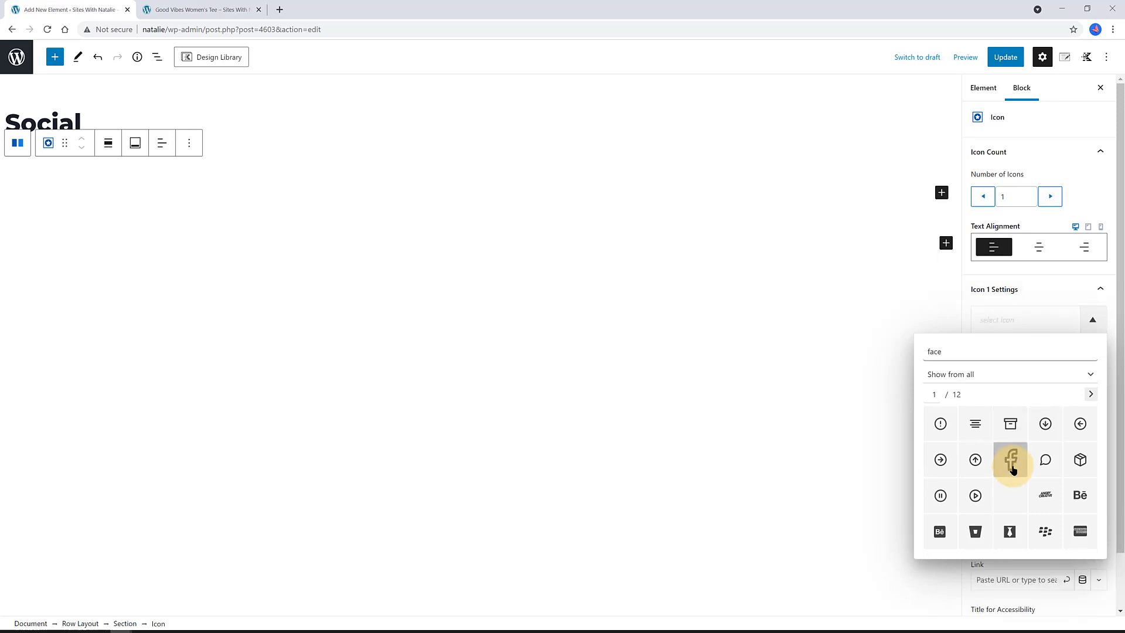
{"action": "left_click", "coordinate": [1010, 459]}
{"action": "left_click", "coordinate": [151, 153]}
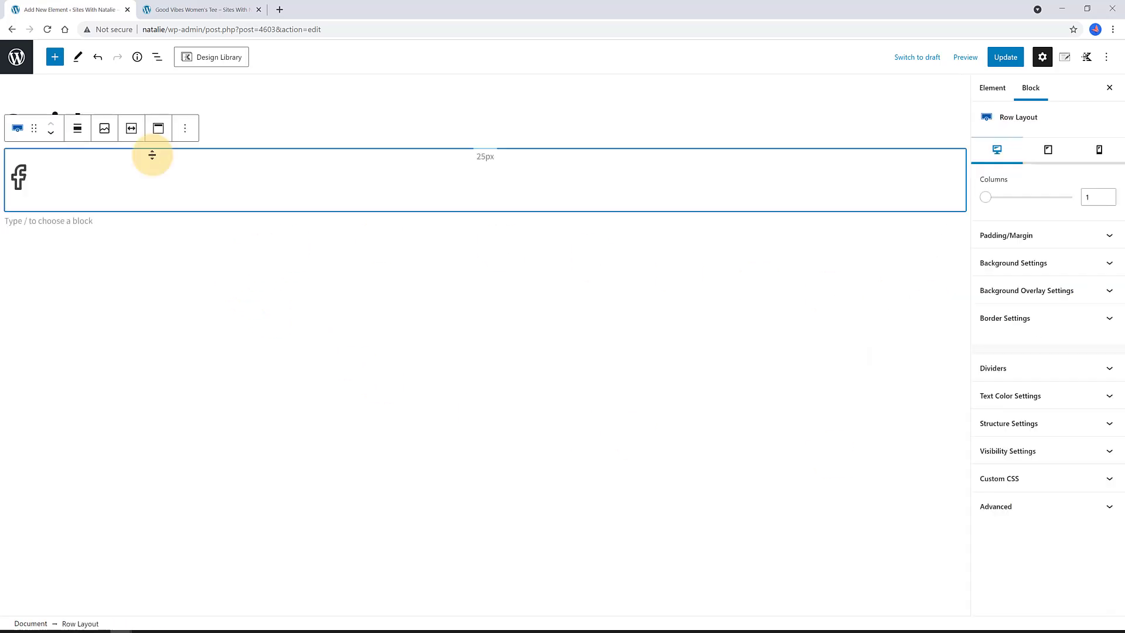
{"action": "left_click", "coordinate": [529, 170]}
{"action": "double_click", "coordinate": [1081, 362]}
{"action": "type", "text": "40"}
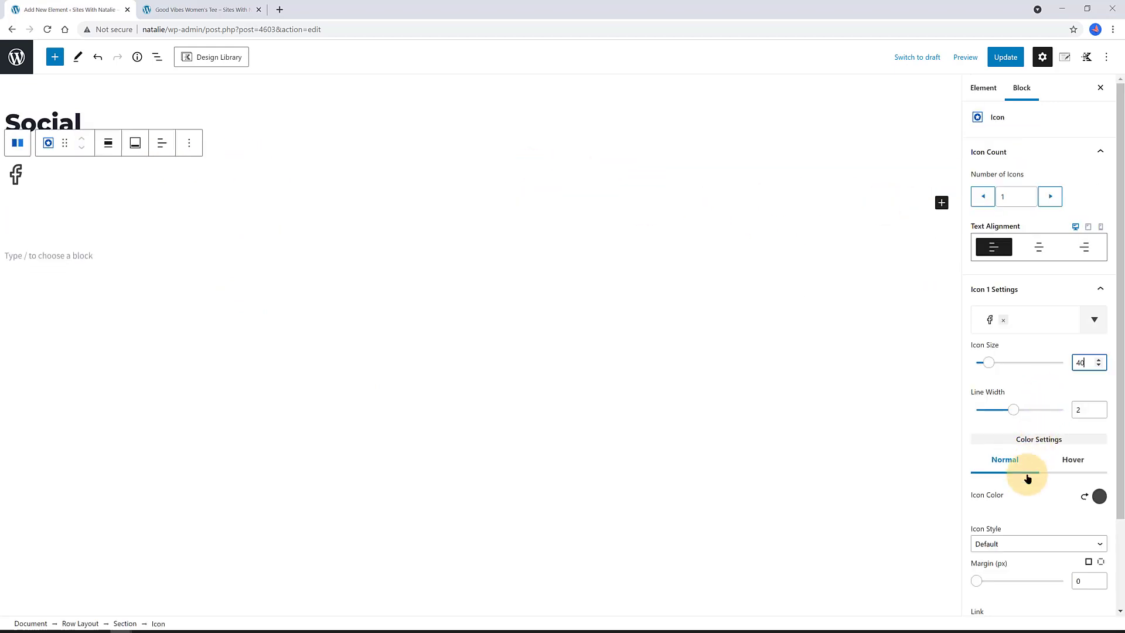
{"action": "scroll", "coordinate": [1101, 493], "scroll_direction": "down", "scroll_amount": 1}
{"action": "scroll", "coordinate": [1104, 495], "scroll_direction": "down", "scroll_amount": 1}
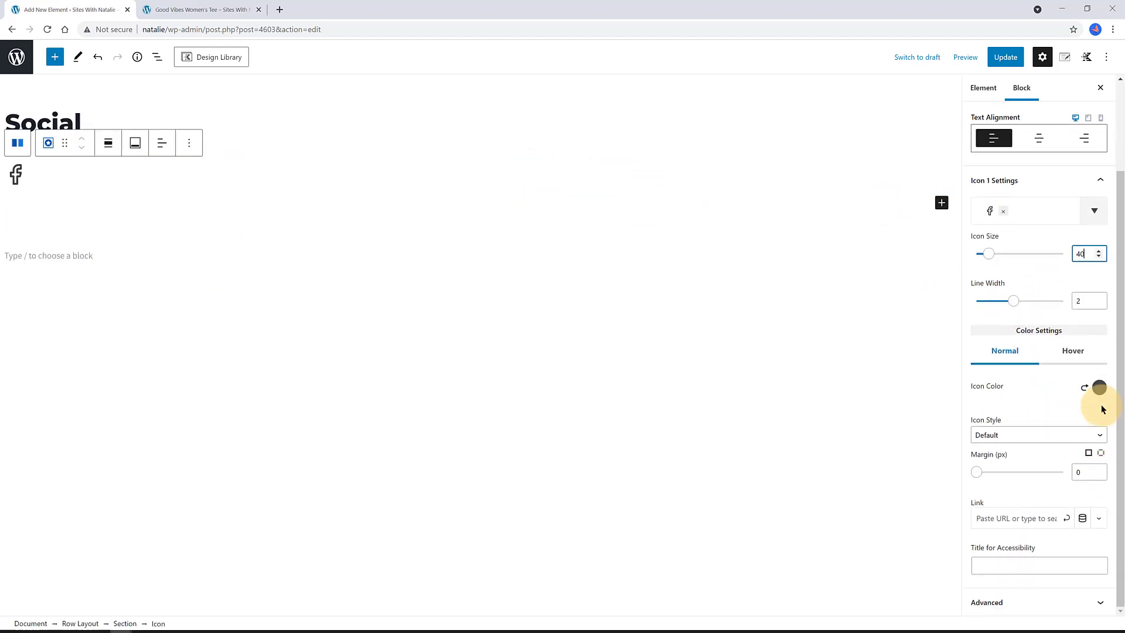
{"action": "left_click", "coordinate": [1099, 387]}
{"action": "left_click", "coordinate": [985, 357]}
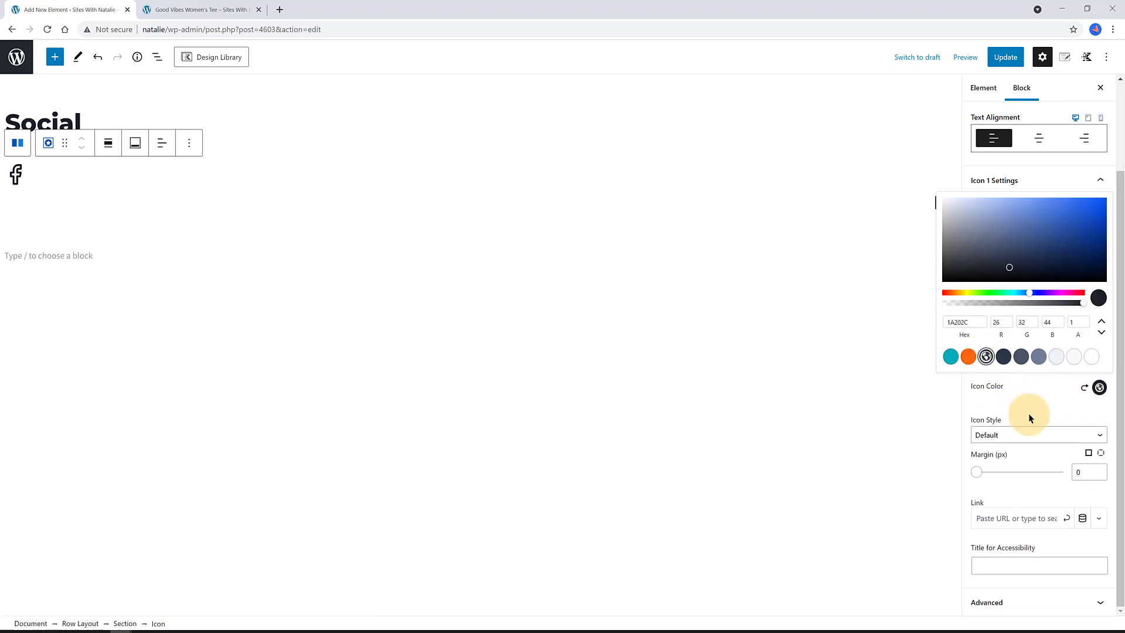
{"action": "left_click", "coordinate": [1035, 406]}
{"action": "left_click", "coordinate": [990, 511]}
{"action": "type", "text": "https://facebook.com/"}
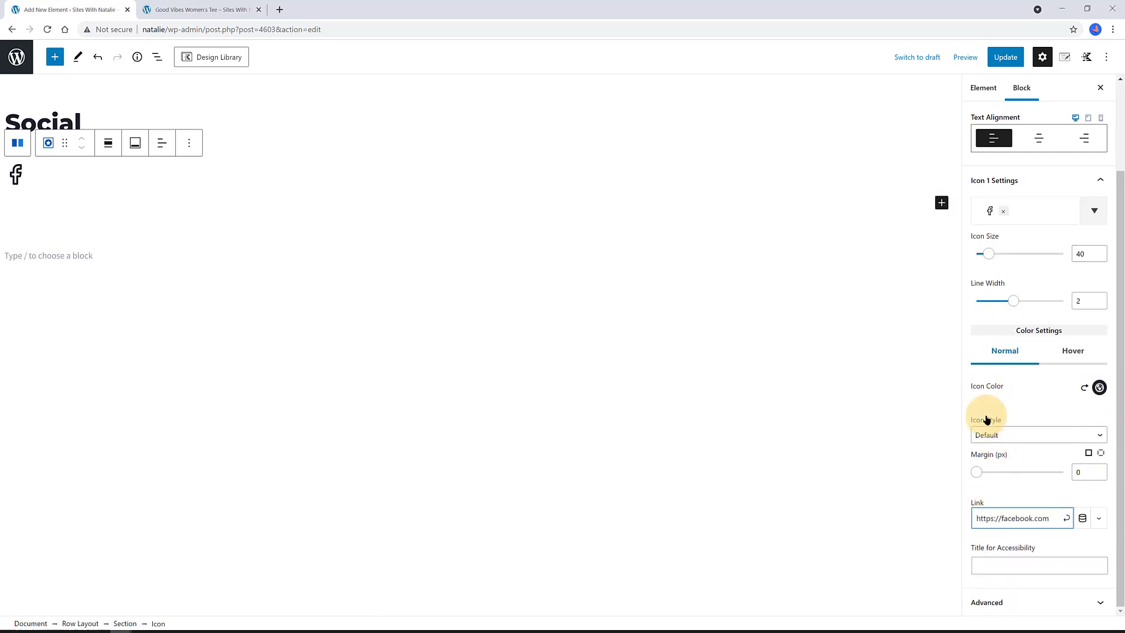
{"action": "left_click", "coordinate": [908, 385]}
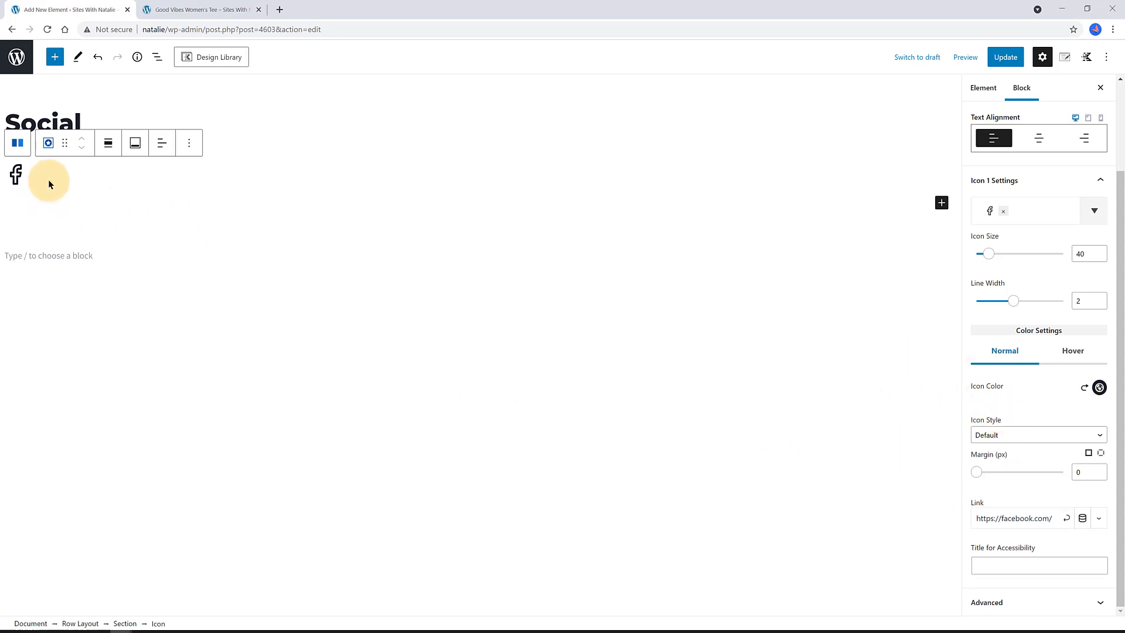
- Duplicate the Facebook icon block three times and reorder the copies
{"action": "left_click", "coordinate": [189, 142]}
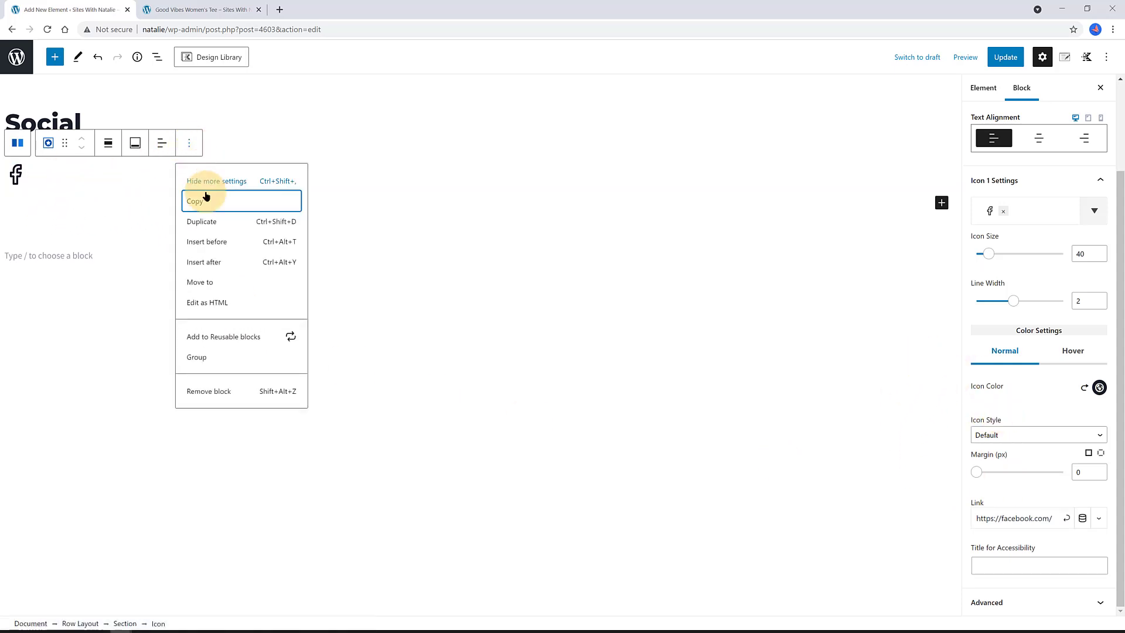
{"action": "left_click", "coordinate": [201, 222]}
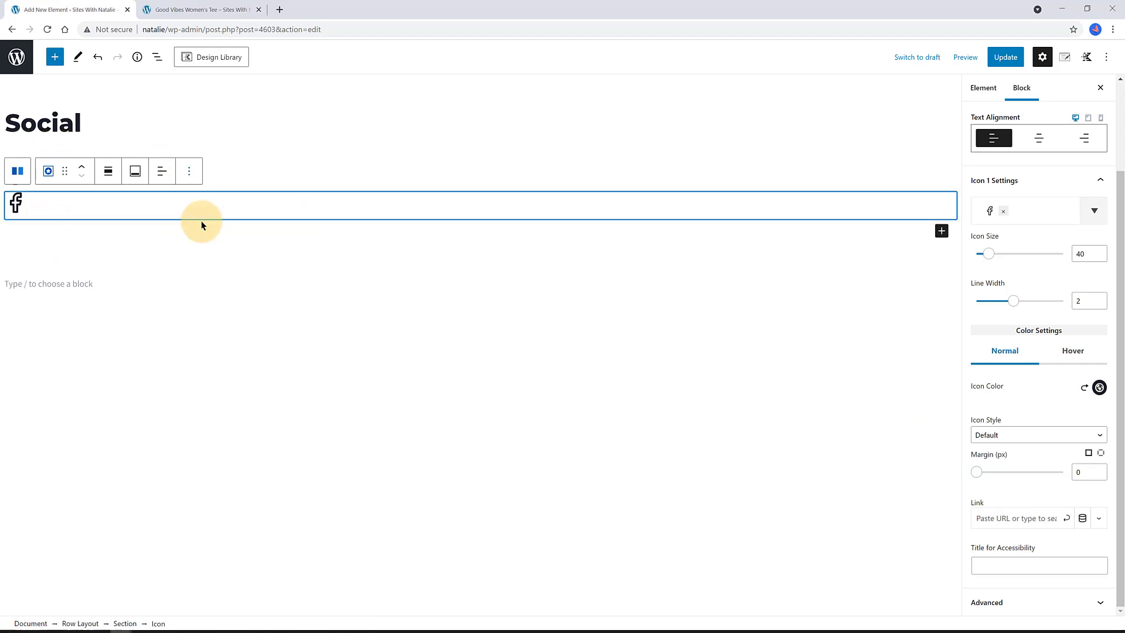
{"action": "left_click", "coordinate": [192, 176]}
{"action": "left_click", "coordinate": [209, 250]}
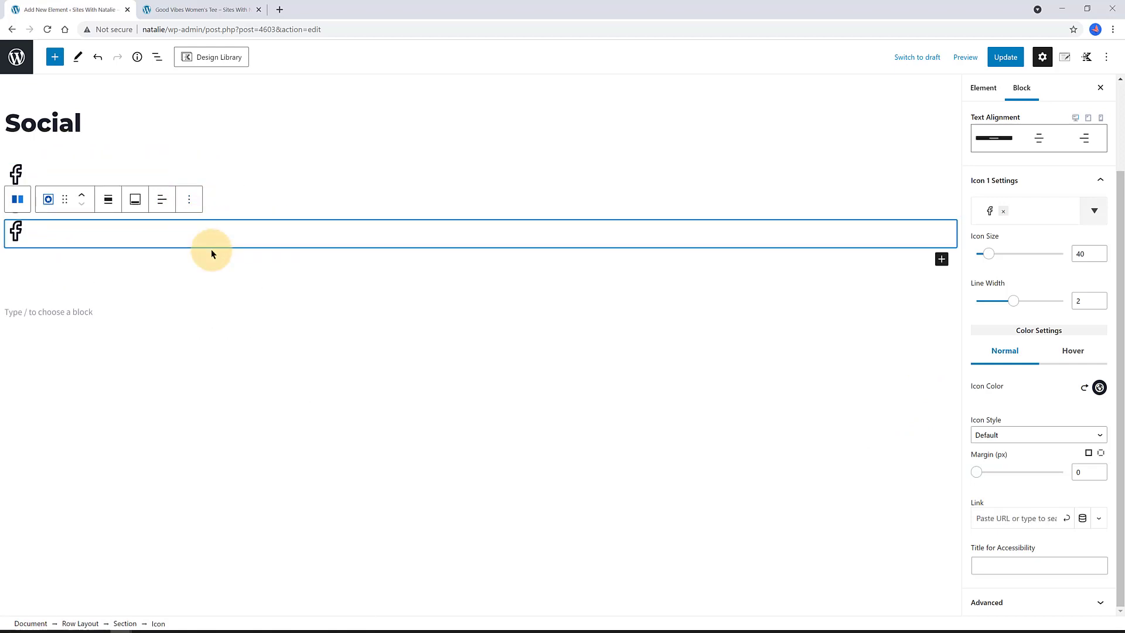
{"action": "left_click", "coordinate": [189, 199]}
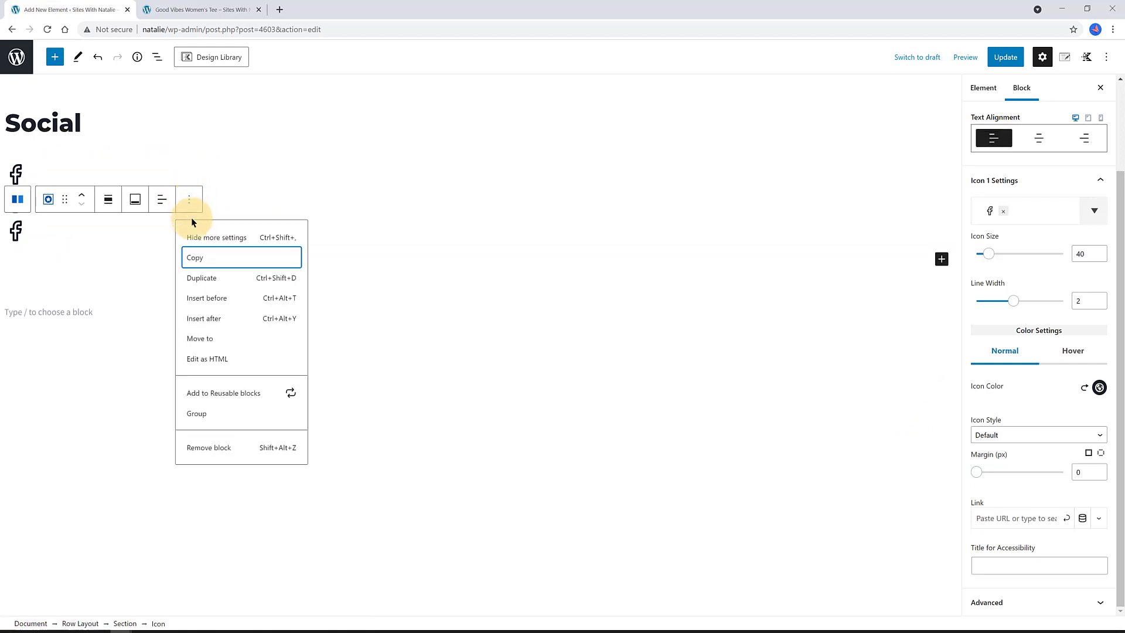
{"action": "left_click", "coordinate": [225, 280]}
{"action": "left_click", "coordinate": [76, 203]}
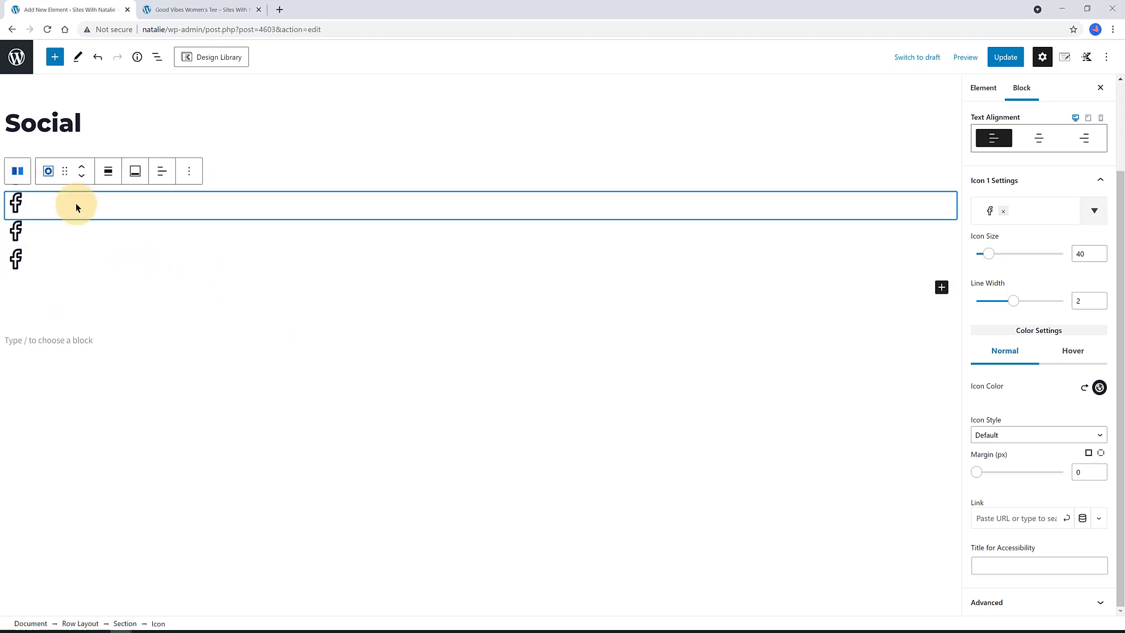
{"action": "left_click", "coordinate": [302, 266]}
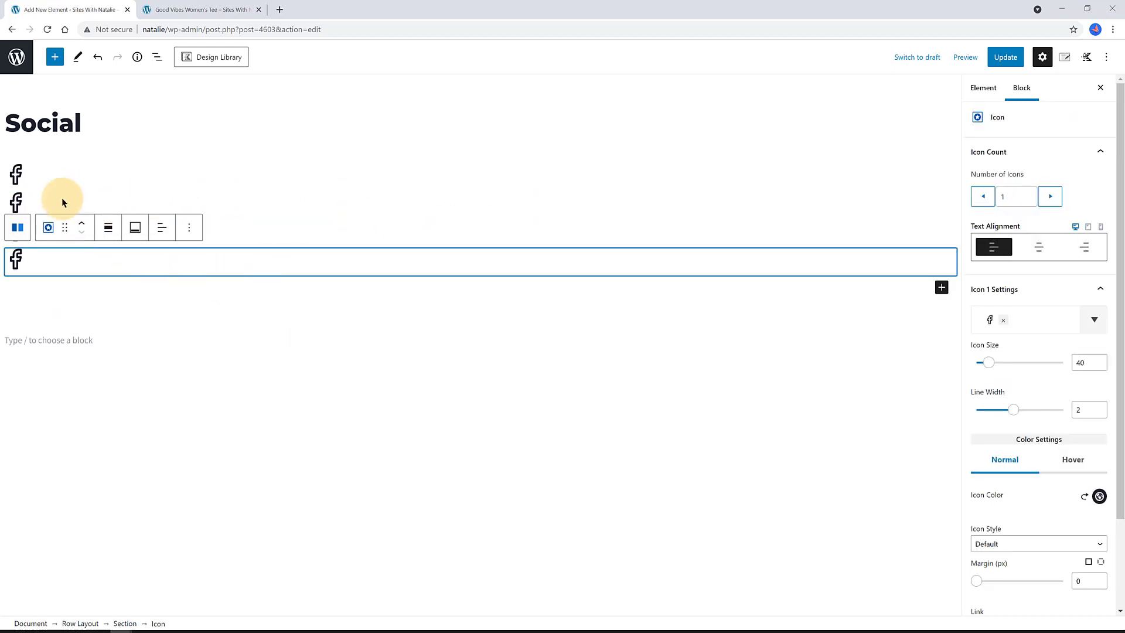
{"action": "left_click", "coordinate": [82, 220]}
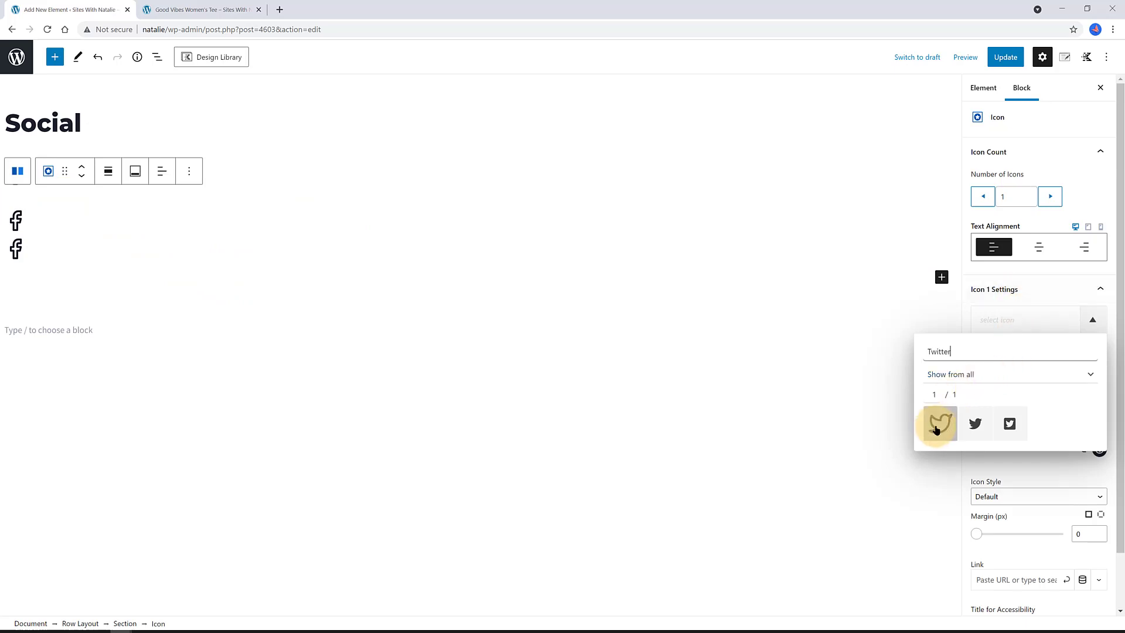
- Change the second icon to the Twitter icon, then start a 'You' search for the next
{"action": "left_click", "coordinate": [940, 423]}
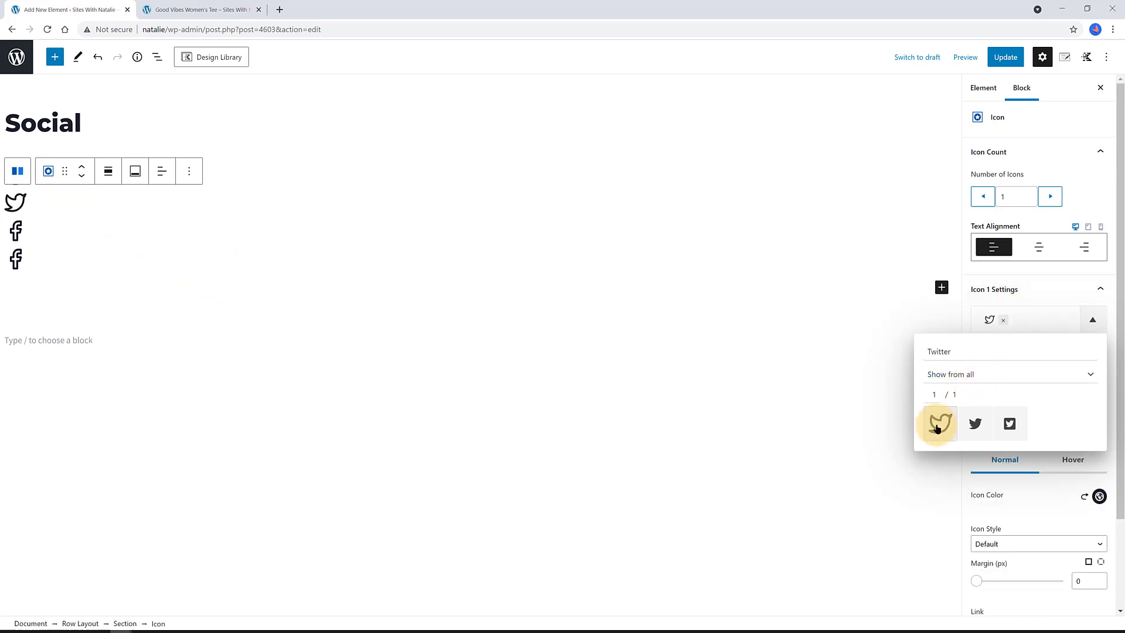
{"action": "left_click", "coordinate": [859, 371]}
{"action": "key", "text": "ctrl+z"}
{"action": "left_click", "coordinate": [1004, 319]}
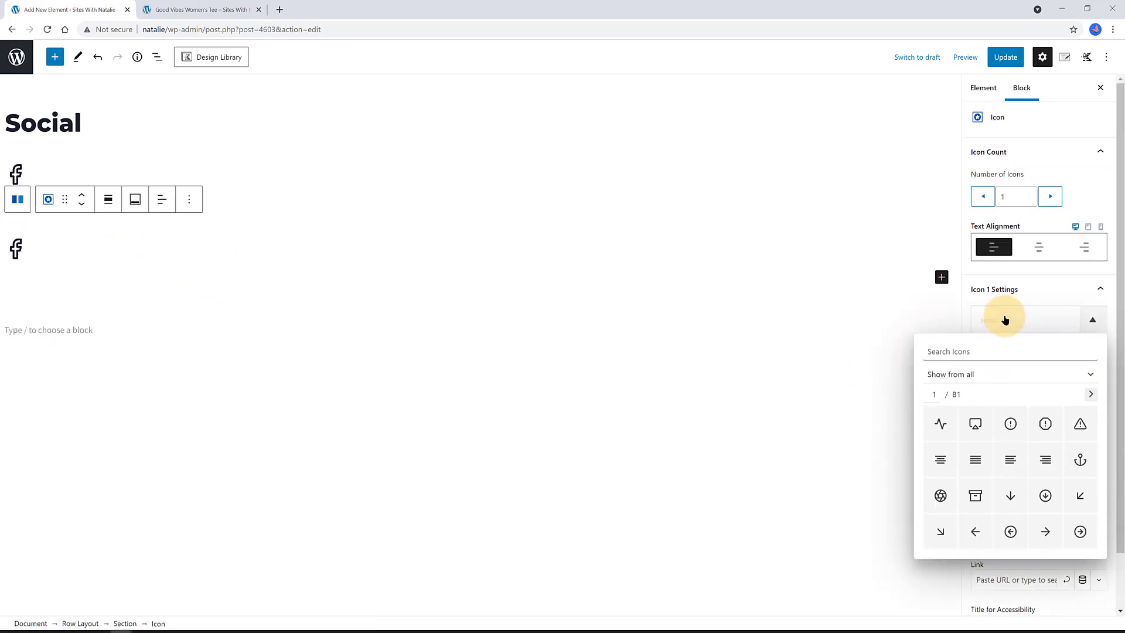
{"action": "type", "text": "witter"}
{"action": "left_click", "coordinate": [941, 420]}
{"action": "left_click", "coordinate": [979, 320]}
{"action": "type", "text": "You"}
{"action": "left_click", "coordinate": [279, 258]}
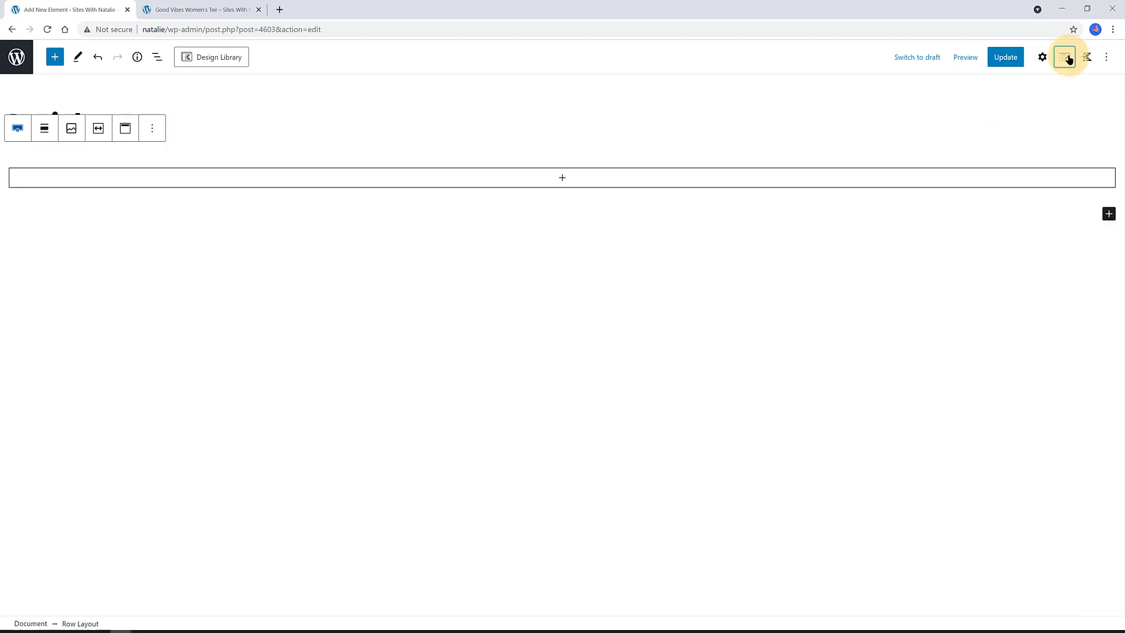
- Set placement Fixed Top After Scroll, width Auto, position Left, and X/Y distance 20
{"action": "left_click", "coordinate": [1064, 57]}
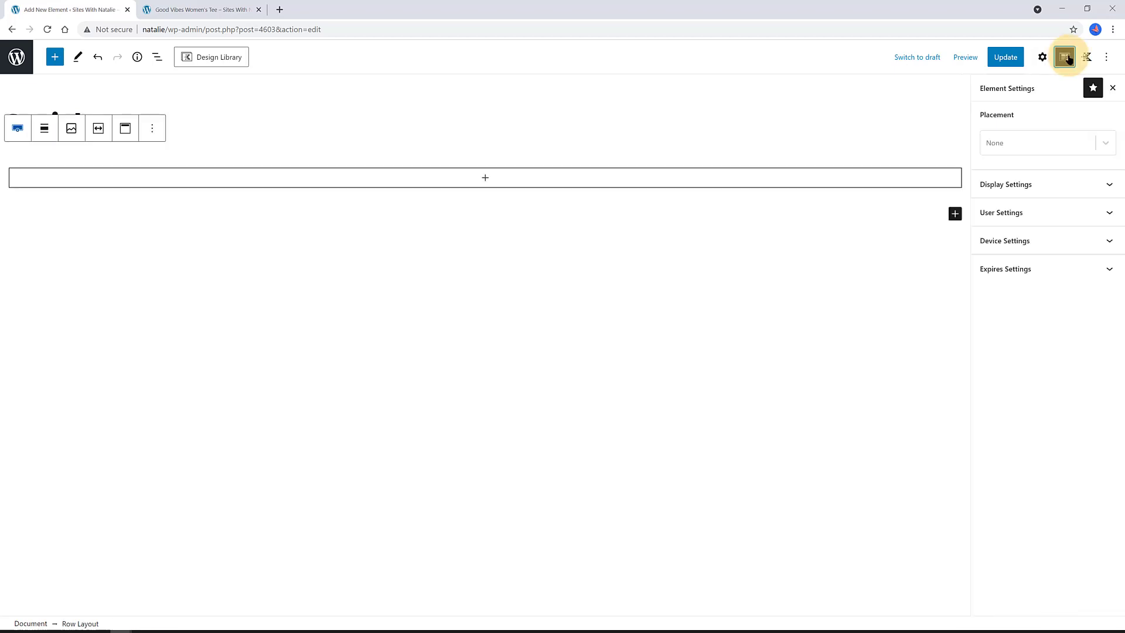
{"action": "left_click", "coordinate": [1004, 143]}
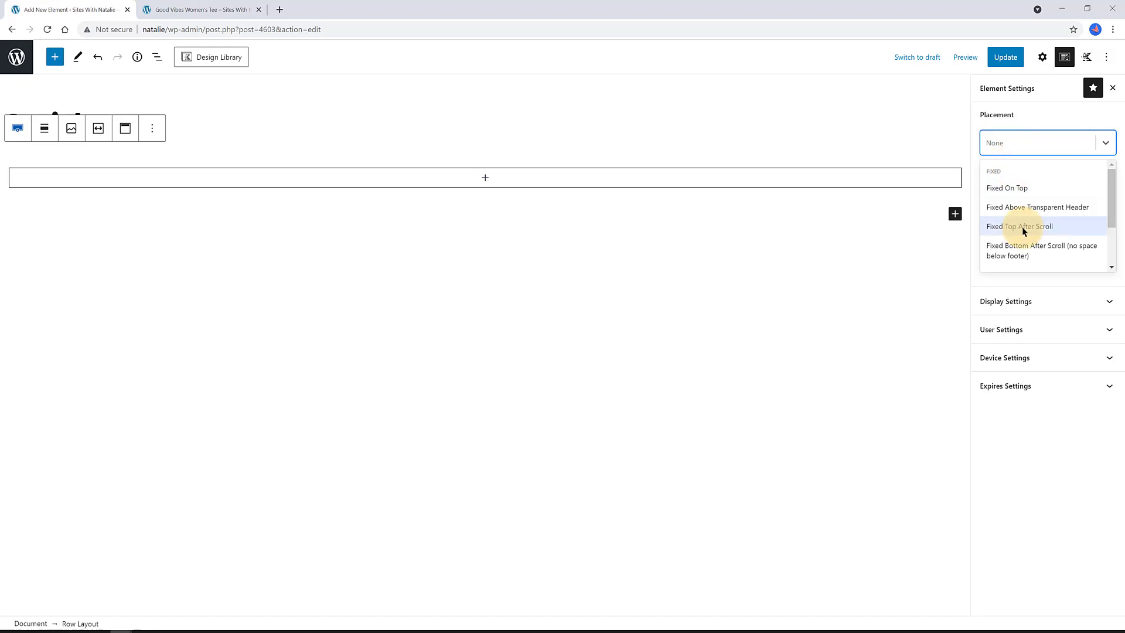
{"action": "left_click", "coordinate": [1001, 228]}
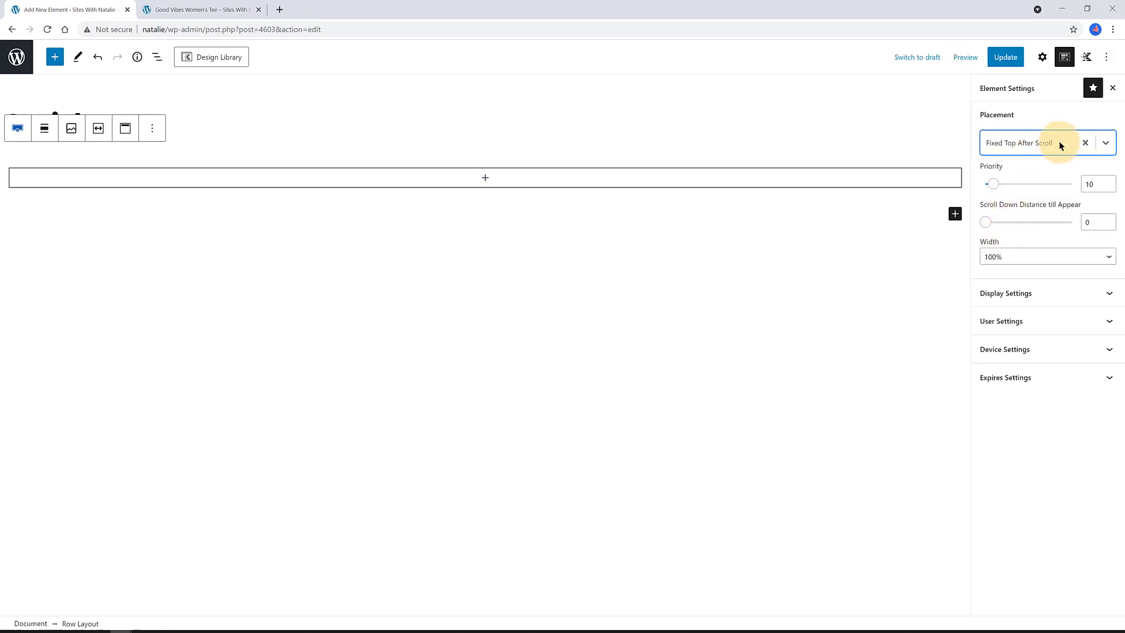
{"action": "left_click", "coordinate": [1005, 256]}
{"action": "left_click", "coordinate": [999, 280]}
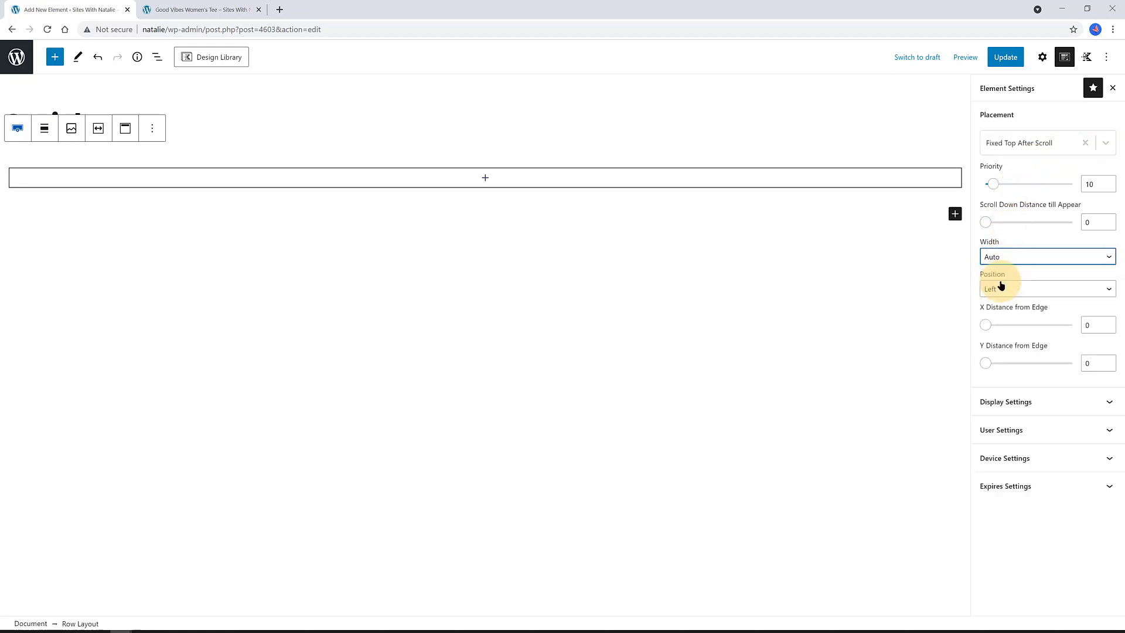
{"action": "left_click", "coordinate": [1007, 293]}
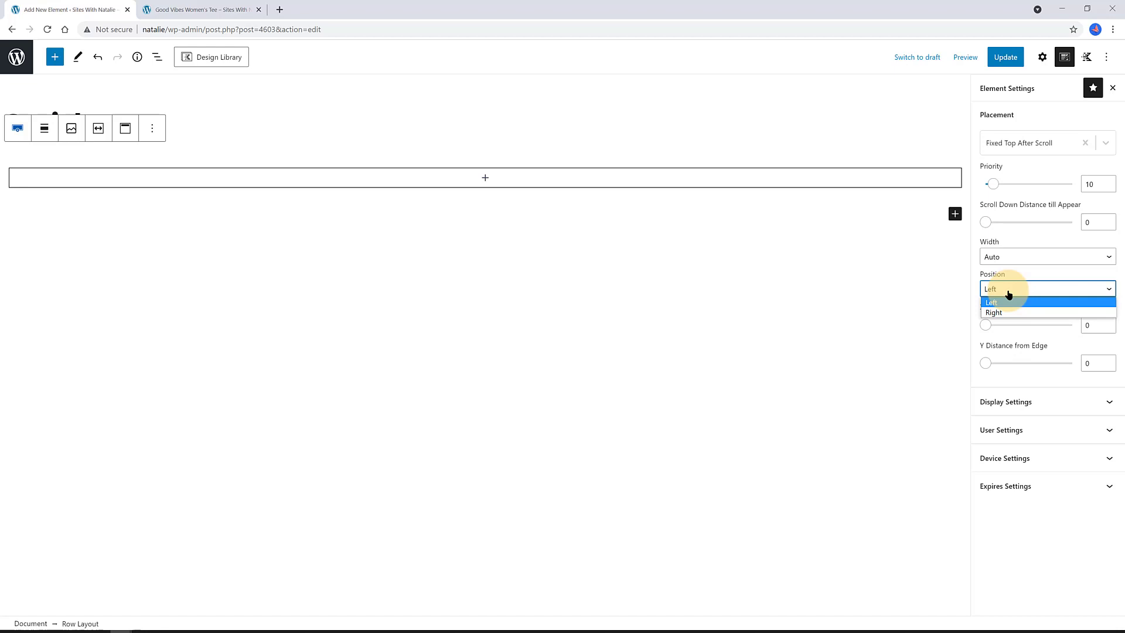
{"action": "left_click", "coordinate": [1003, 302]}
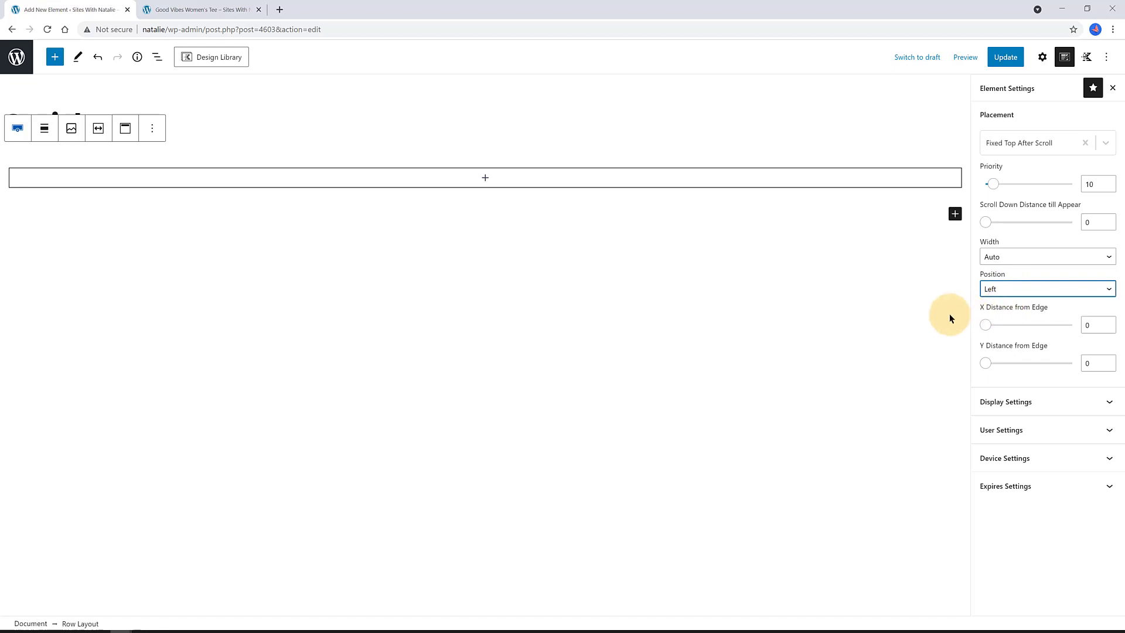
{"action": "double_click", "coordinate": [1088, 324]}
{"action": "type", "text": "20"}
{"action": "key", "text": "Tab"}
{"action": "key", "text": "Tab"}
{"action": "type", "text": "20"}
- Limit display to single products in the T-Shirts product category
{"action": "left_click", "coordinate": [1045, 402]}
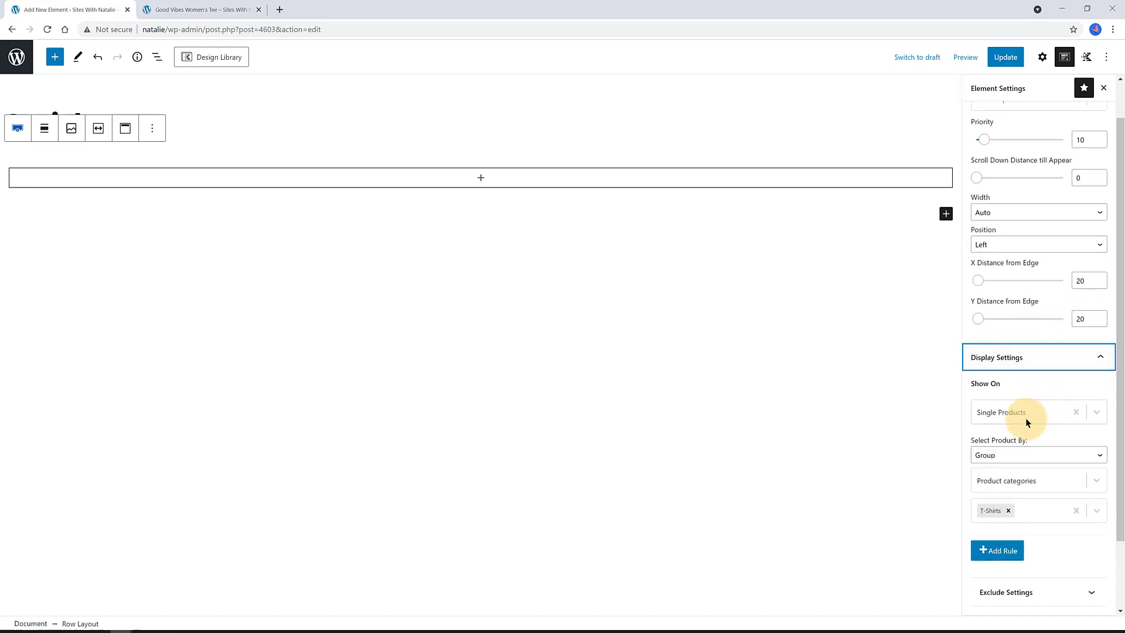
{"action": "left_click", "coordinate": [1017, 453]}
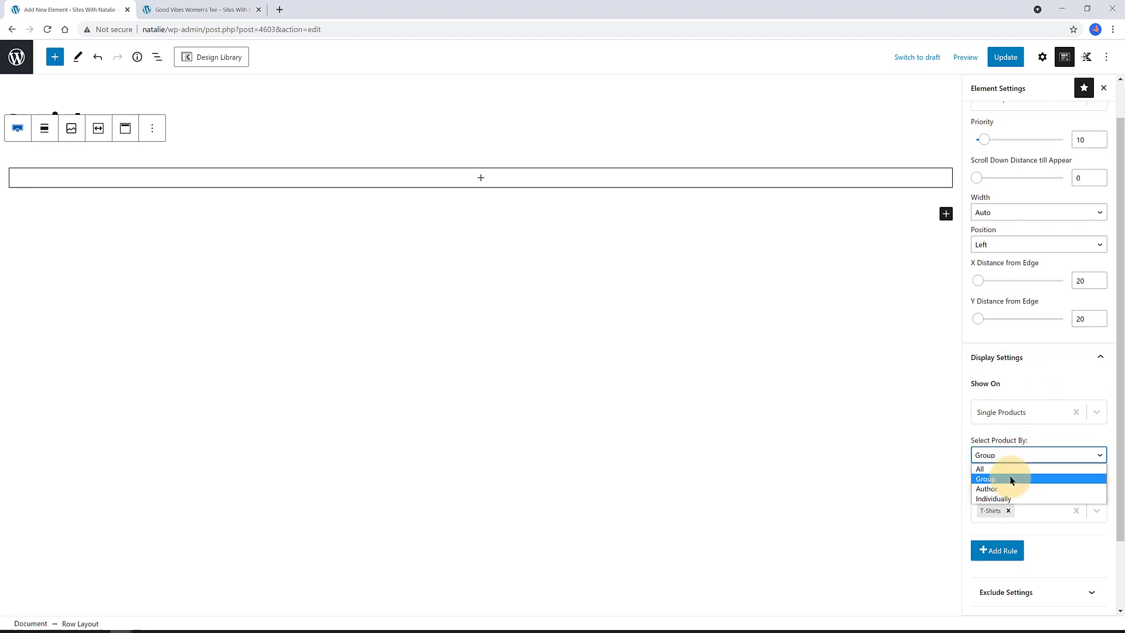
{"action": "left_click", "coordinate": [1007, 479]}
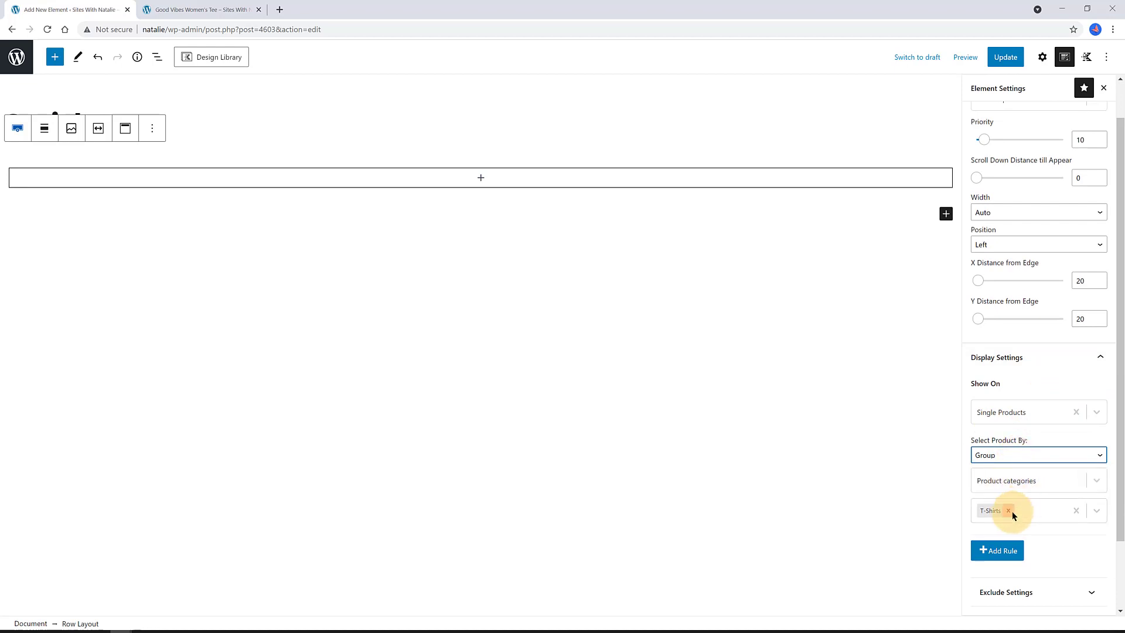
{"action": "left_click", "coordinate": [1009, 510]}
{"action": "left_click", "coordinate": [1054, 481]}
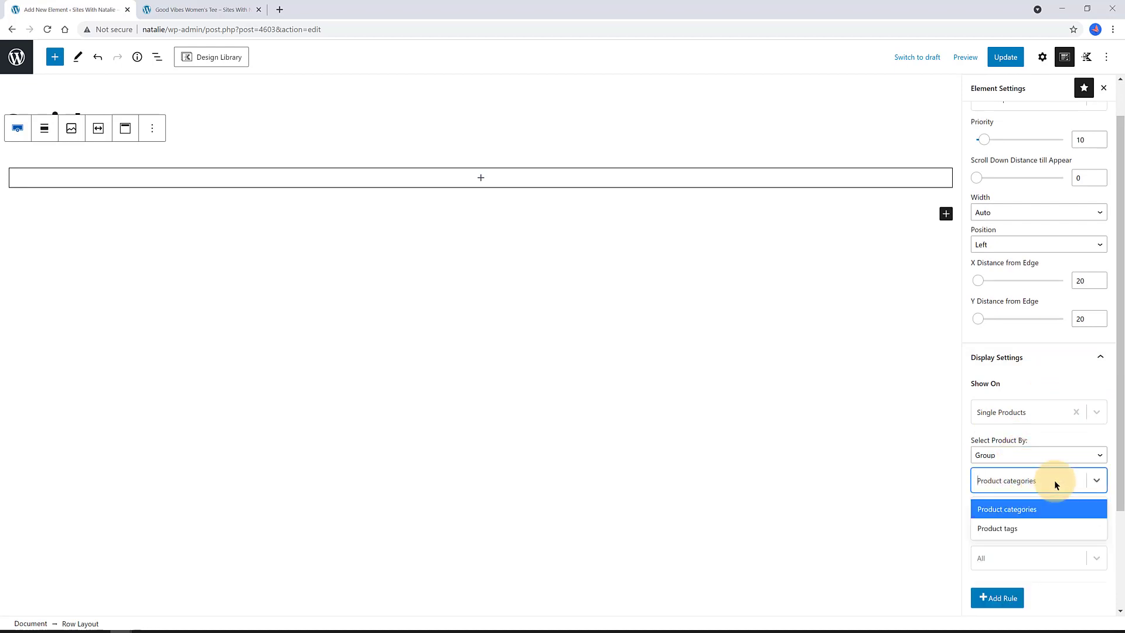
{"action": "left_click", "coordinate": [1096, 482]}
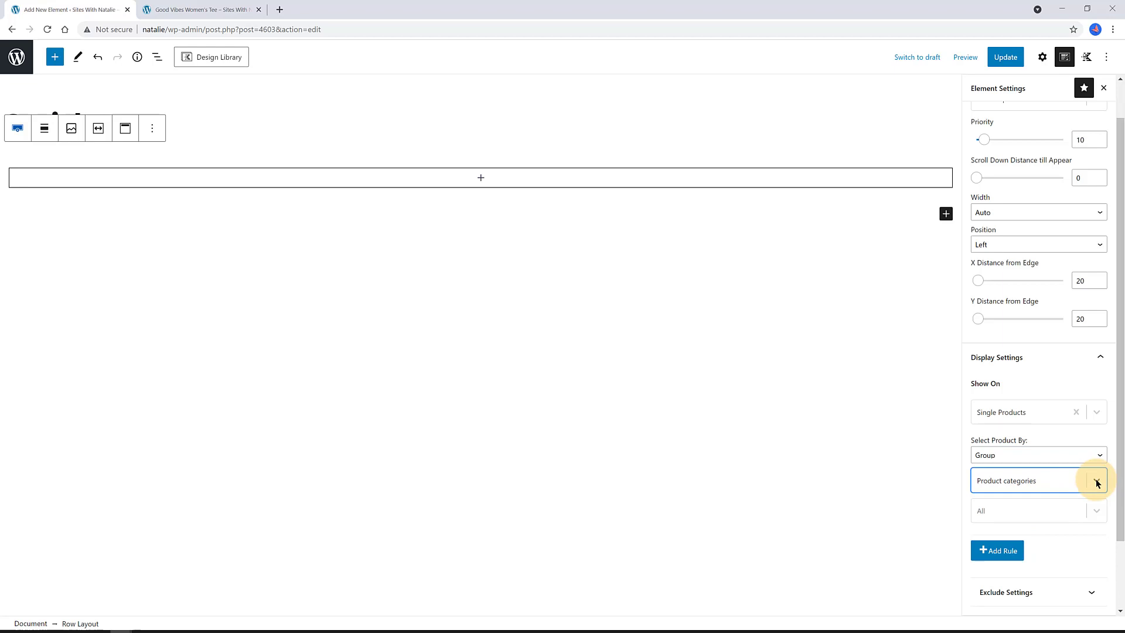
{"action": "left_click", "coordinate": [1029, 487]}
{"action": "left_click", "coordinate": [1024, 506]}
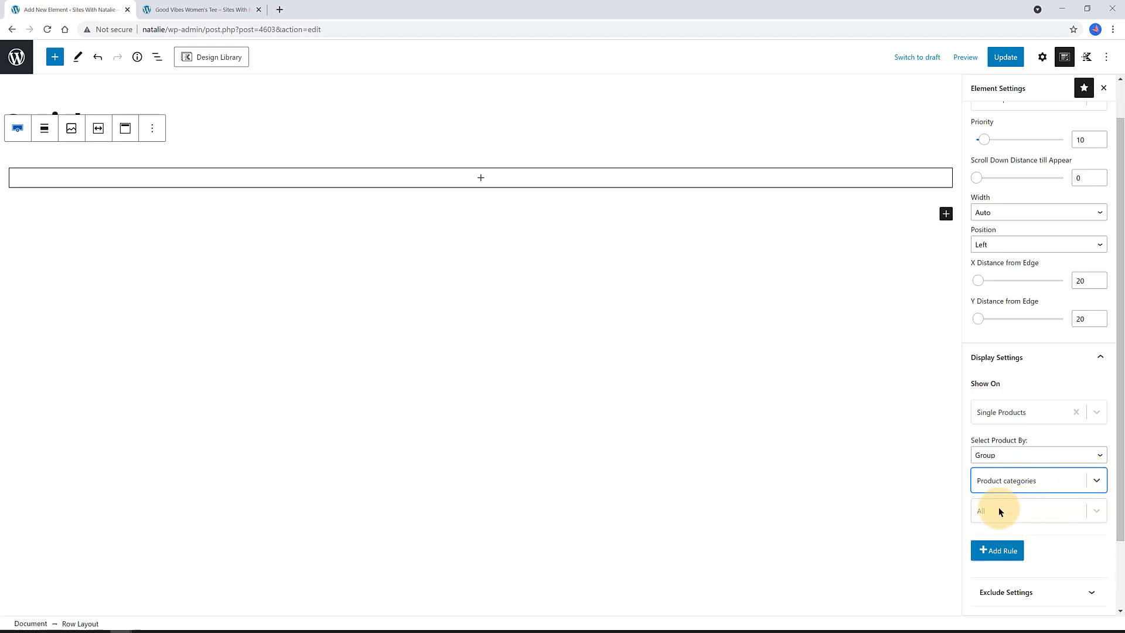
{"action": "left_click", "coordinate": [998, 507]}
{"action": "scroll", "coordinate": [999, 596], "scroll_direction": "down", "scroll_amount": 1}
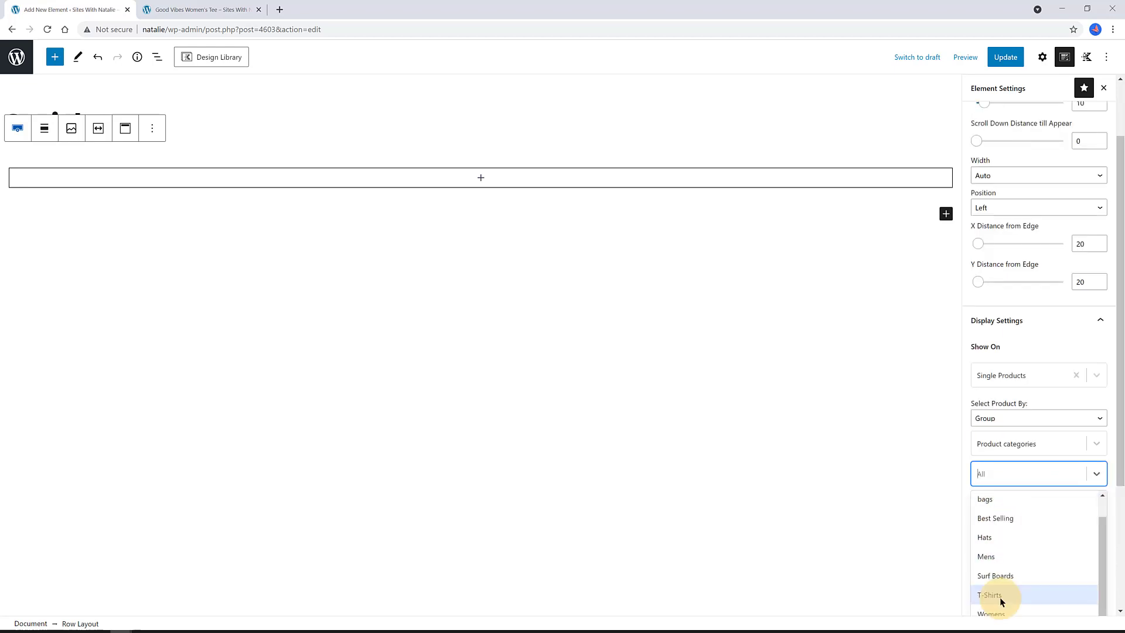
{"action": "left_click", "coordinate": [999, 596]}
{"action": "left_click", "coordinate": [150, 9]}
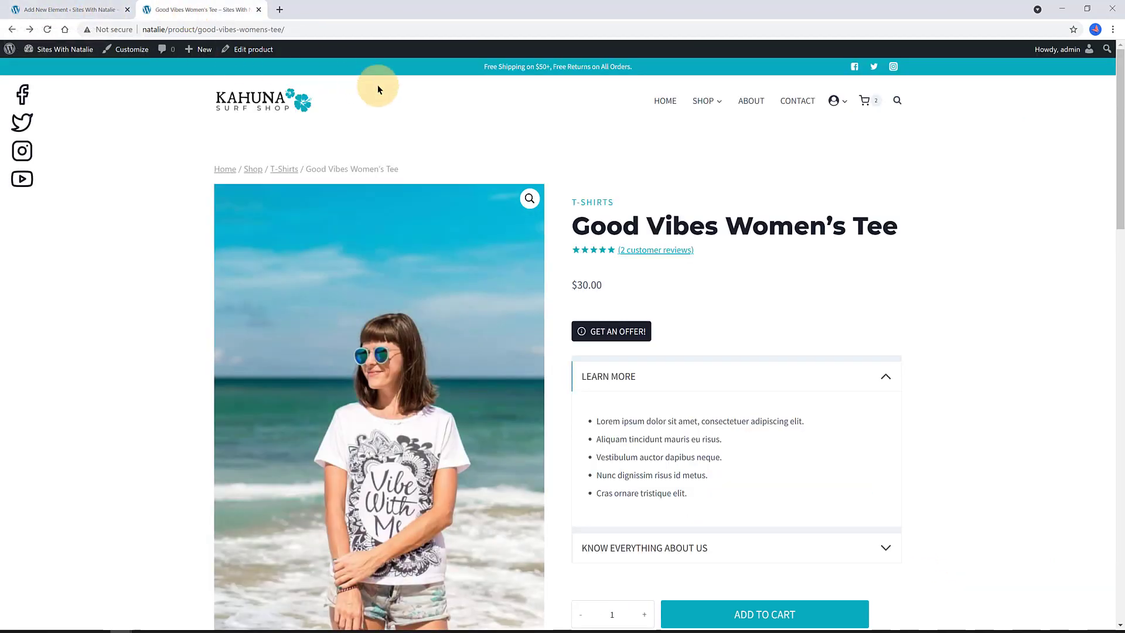
- Set the Scroll Down Distance till Appear to 200
{"action": "scroll", "coordinate": [392, 104], "scroll_direction": "down", "scroll_amount": 7}
{"action": "scroll", "coordinate": [392, 104], "scroll_direction": "down", "scroll_amount": 7}
{"action": "scroll", "coordinate": [386, 103], "scroll_direction": "up", "scroll_amount": 14}
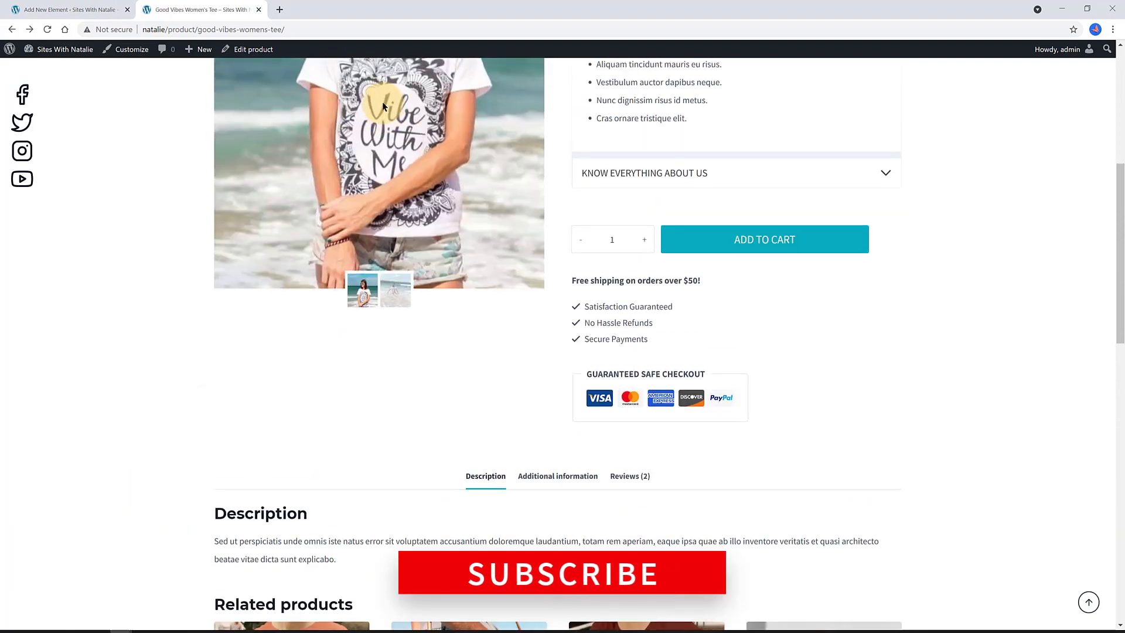
{"action": "scroll", "coordinate": [377, 104], "scroll_direction": "down", "scroll_amount": 12}
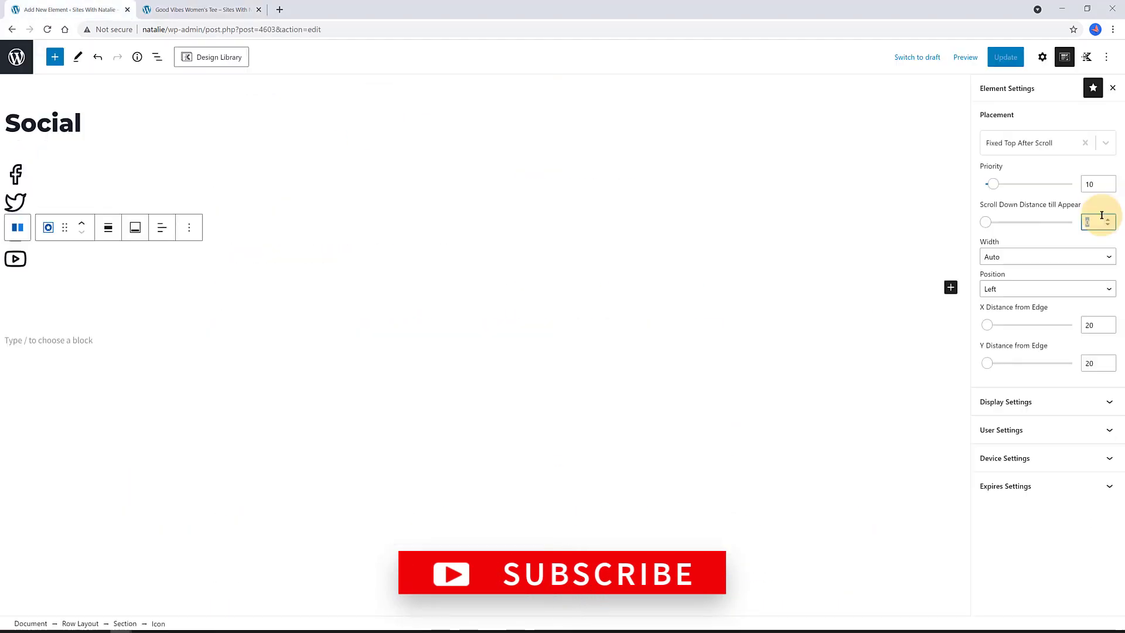
{"action": "key", "text": "BackSpace"}
{"action": "type", "text": "200"}
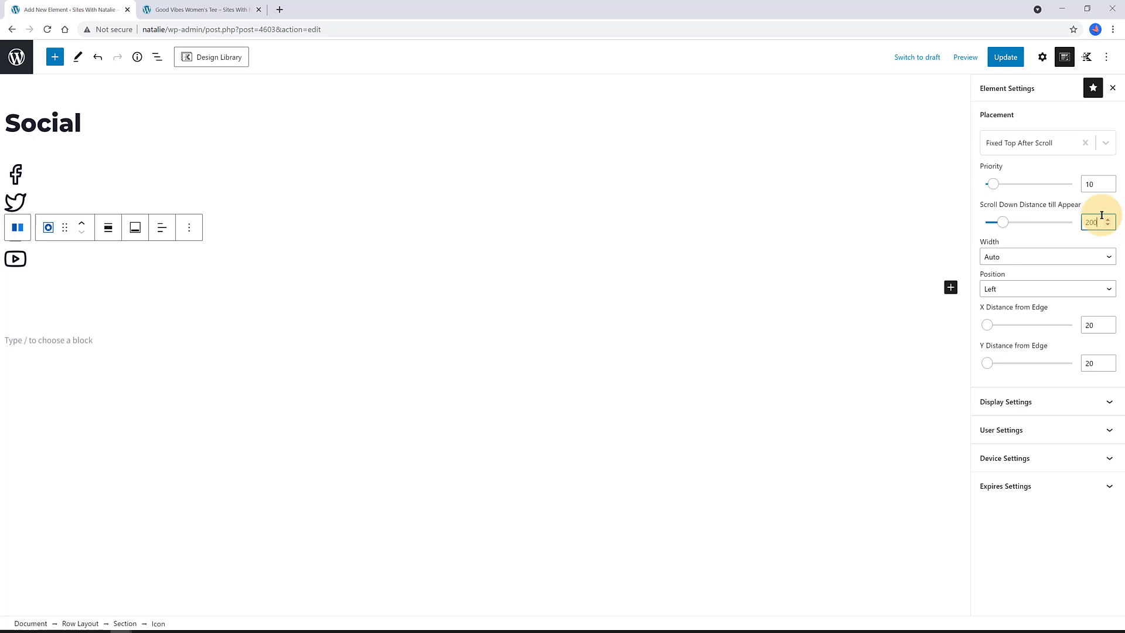
- Reload the Good Vibes Women's Tee page and scroll to check the social bar appears
{"action": "left_click", "coordinate": [199, 10]}
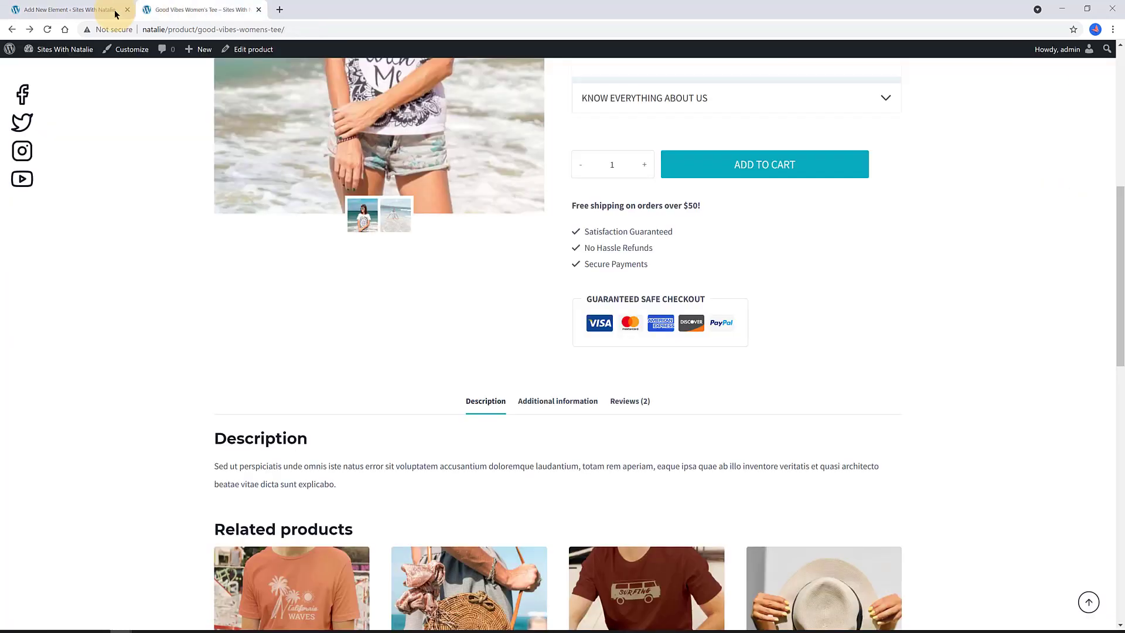
{"action": "left_click", "coordinate": [47, 29]}
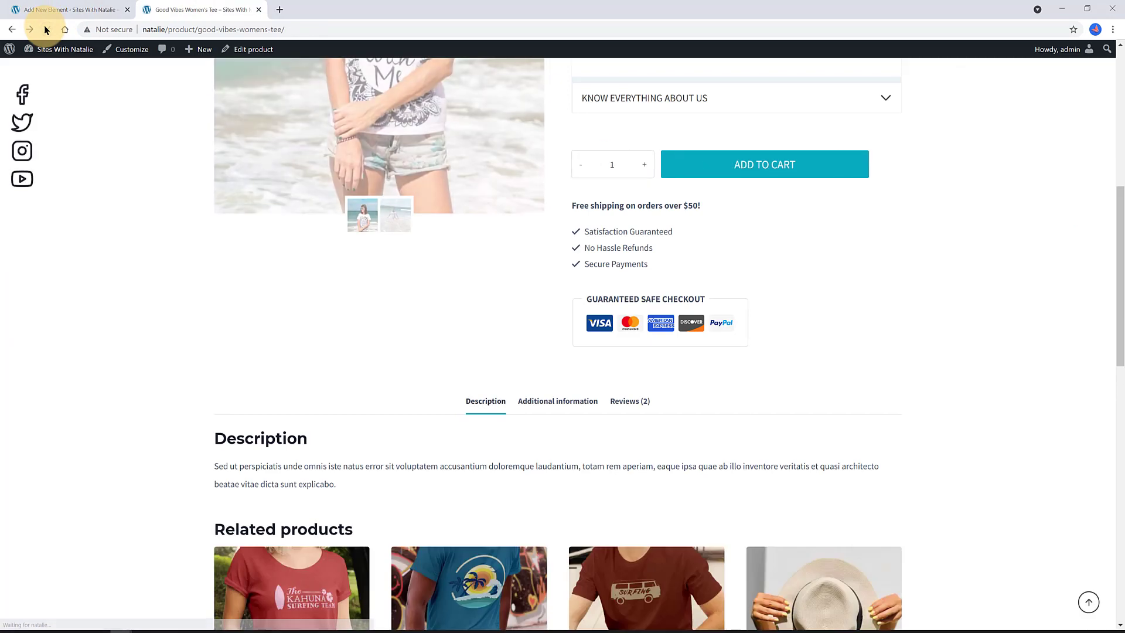
{"action": "scroll", "coordinate": [115, 75], "scroll_direction": "down", "scroll_amount": 14}
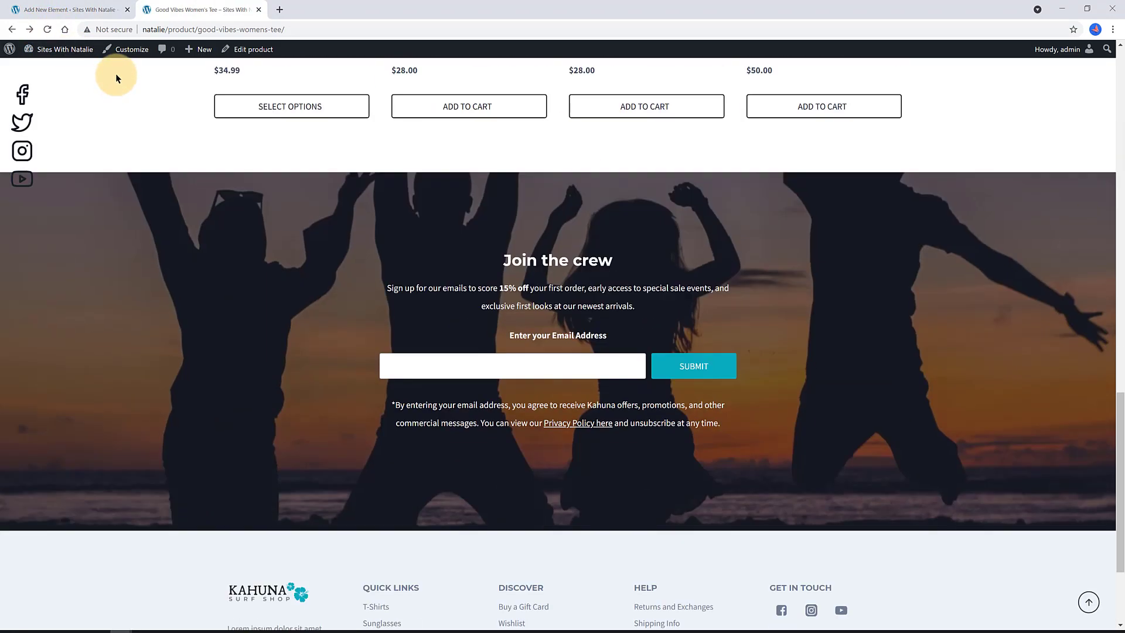
{"action": "scroll", "coordinate": [116, 72], "scroll_direction": "up", "scroll_amount": 6}
{"action": "scroll", "coordinate": [117, 69], "scroll_direction": "up", "scroll_amount": 8}
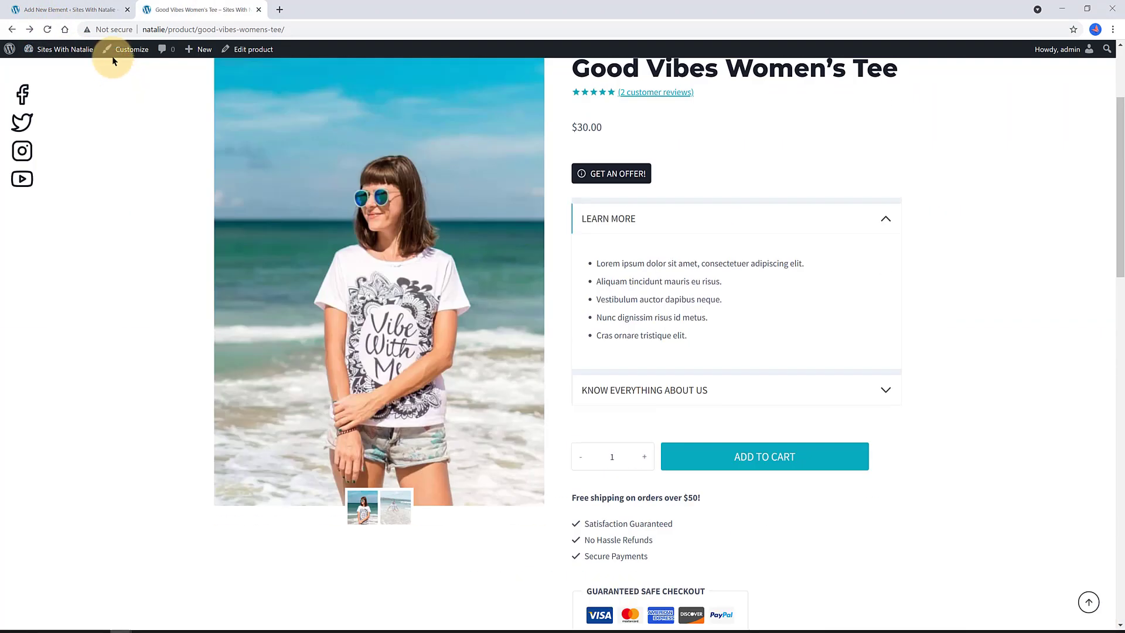
{"action": "left_click", "coordinate": [47, 29]}
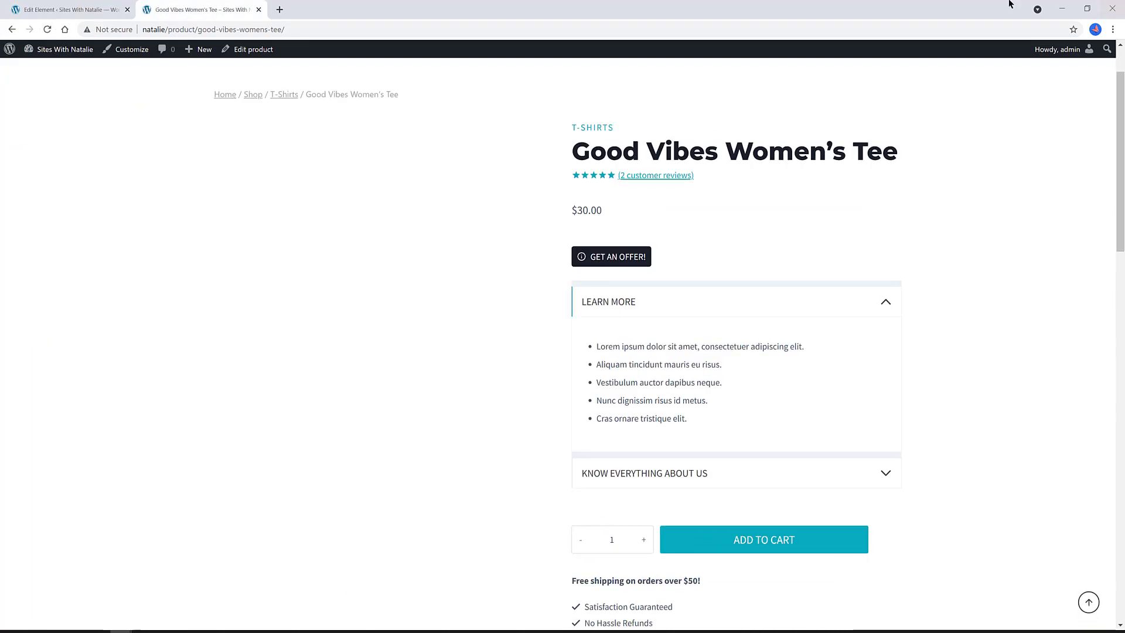
{"action": "scroll", "coordinate": [121, 201], "scroll_direction": "down", "scroll_amount": 3}
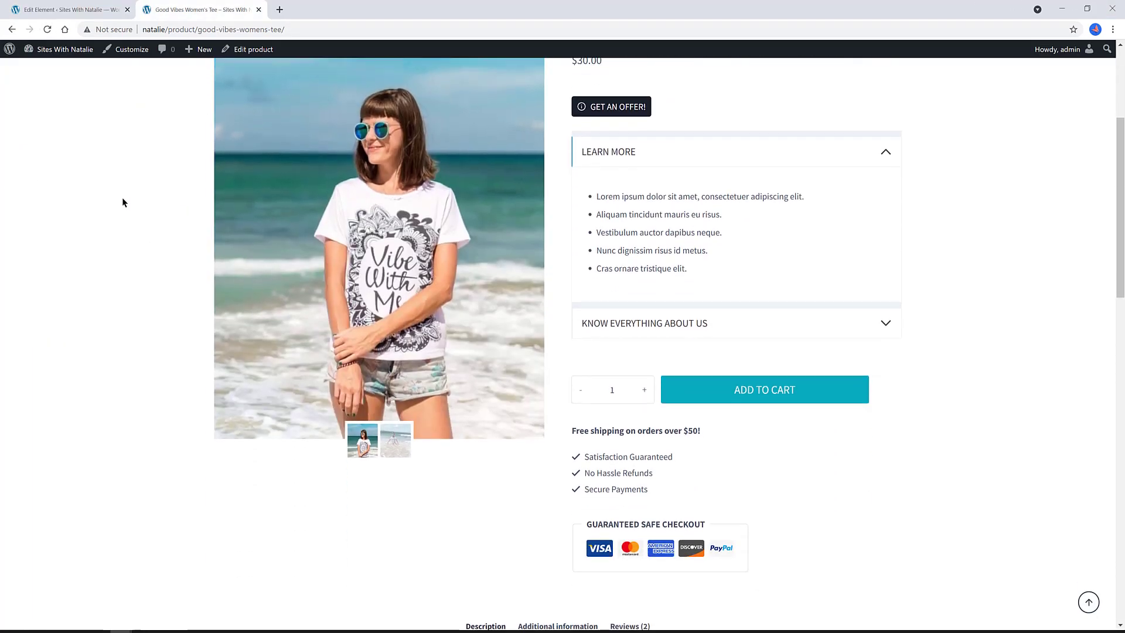
- Reopen the tee from the T-Shirts page, test the 20% off popup, collapse Learn More
{"action": "key", "text": "alt+Left"}
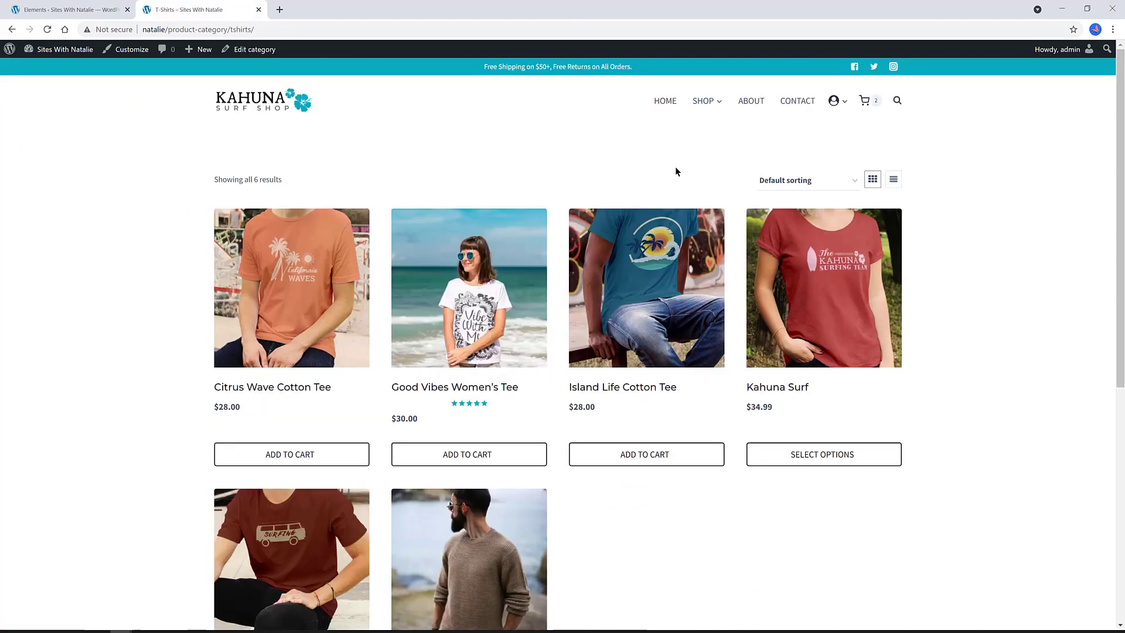
{"action": "left_click", "coordinate": [495, 256]}
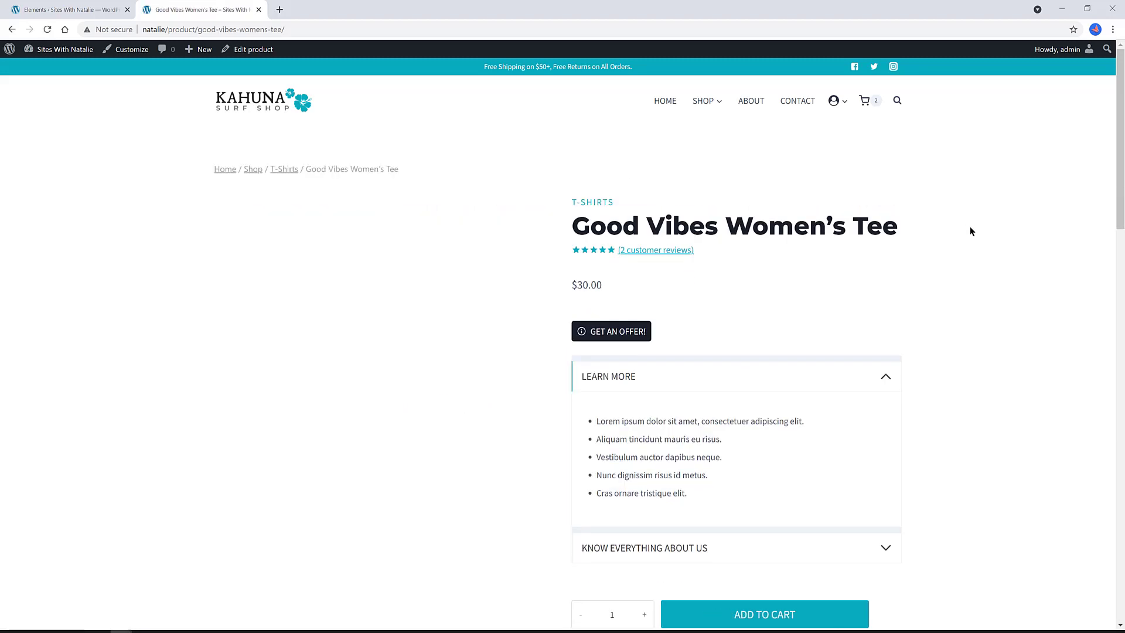
{"action": "scroll", "coordinate": [970, 201], "scroll_direction": "down", "scroll_amount": 6}
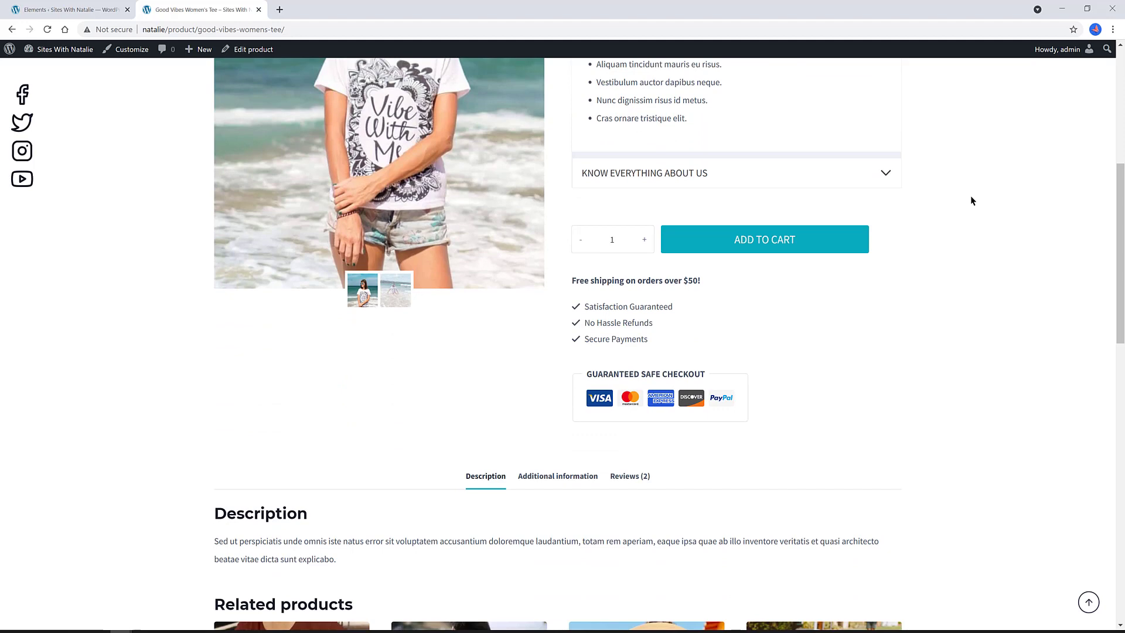
{"action": "scroll", "coordinate": [971, 200], "scroll_direction": "down", "scroll_amount": 1}
{"action": "scroll", "coordinate": [971, 201], "scroll_direction": "up", "scroll_amount": 7}
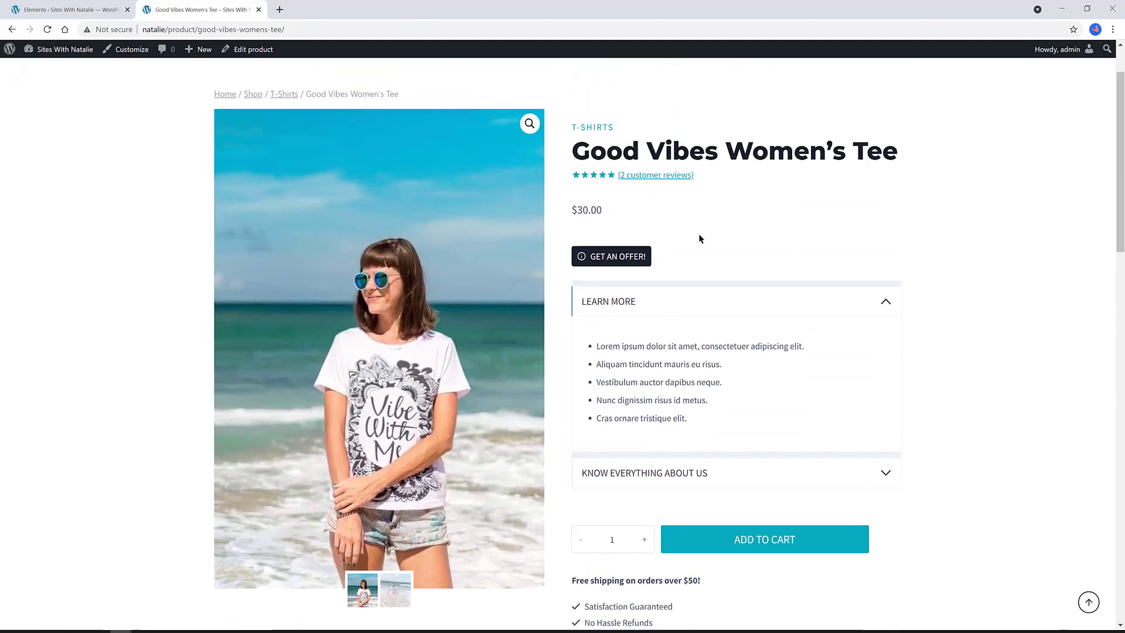
{"action": "left_click", "coordinate": [633, 258]}
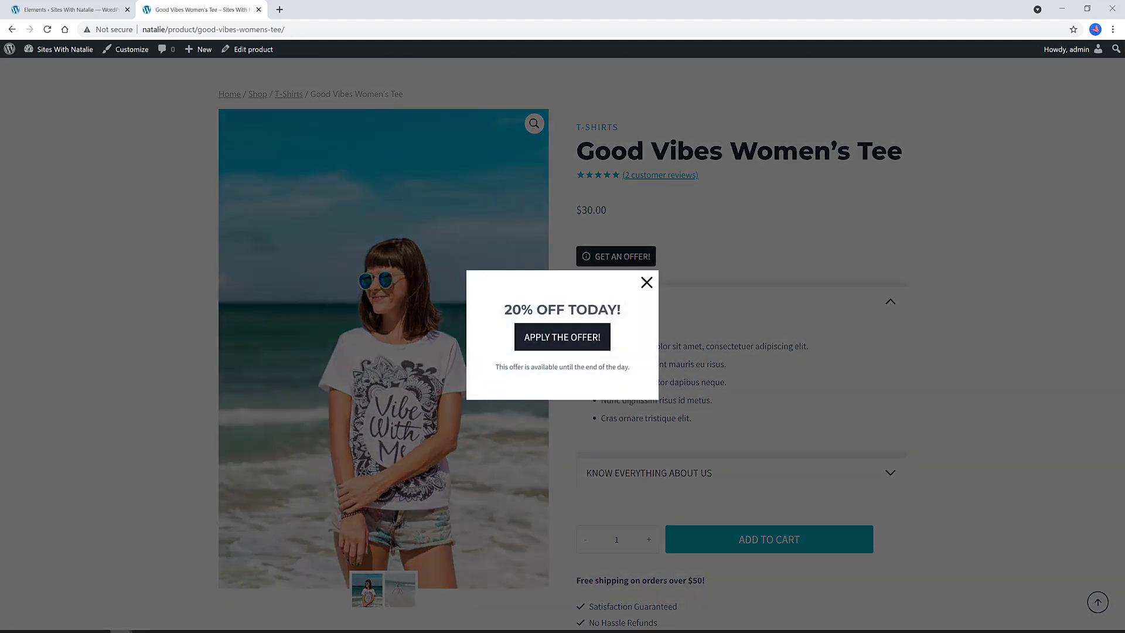
{"action": "left_click", "coordinate": [647, 284]}
{"action": "left_click", "coordinate": [886, 303]}
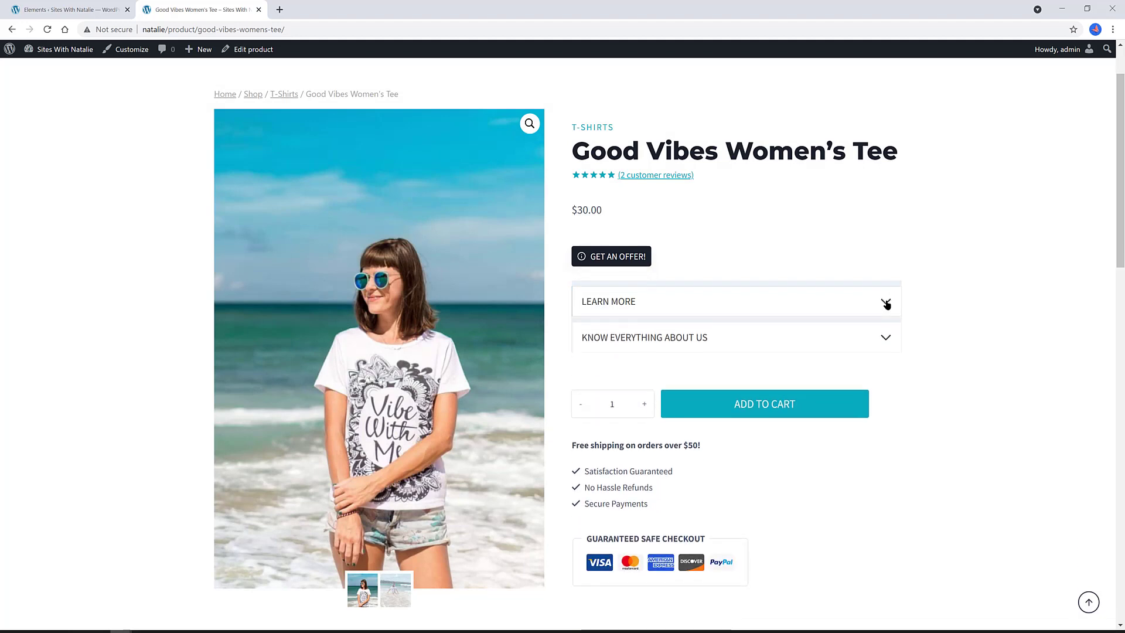